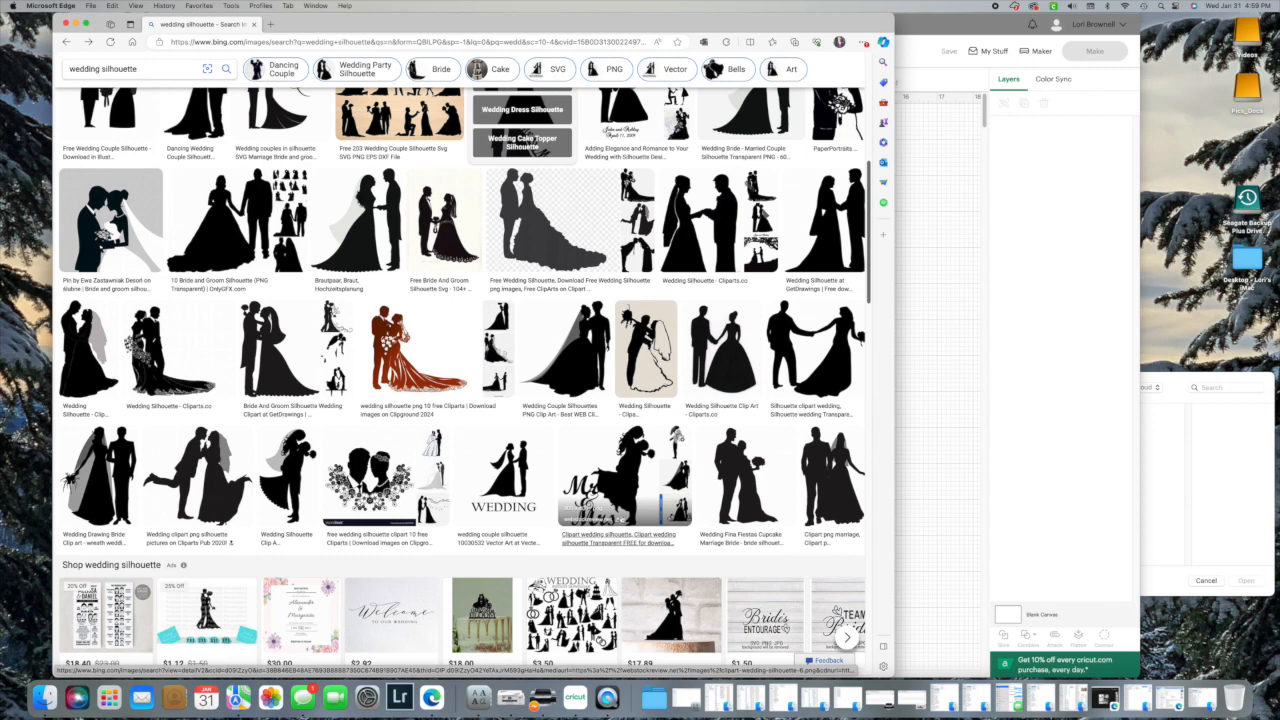
Step: Open the "Mr & Mrs" couple silhouette from the image results and save the picture to the Downloads folder
{"action": "left_click", "coordinate": [622, 502]}
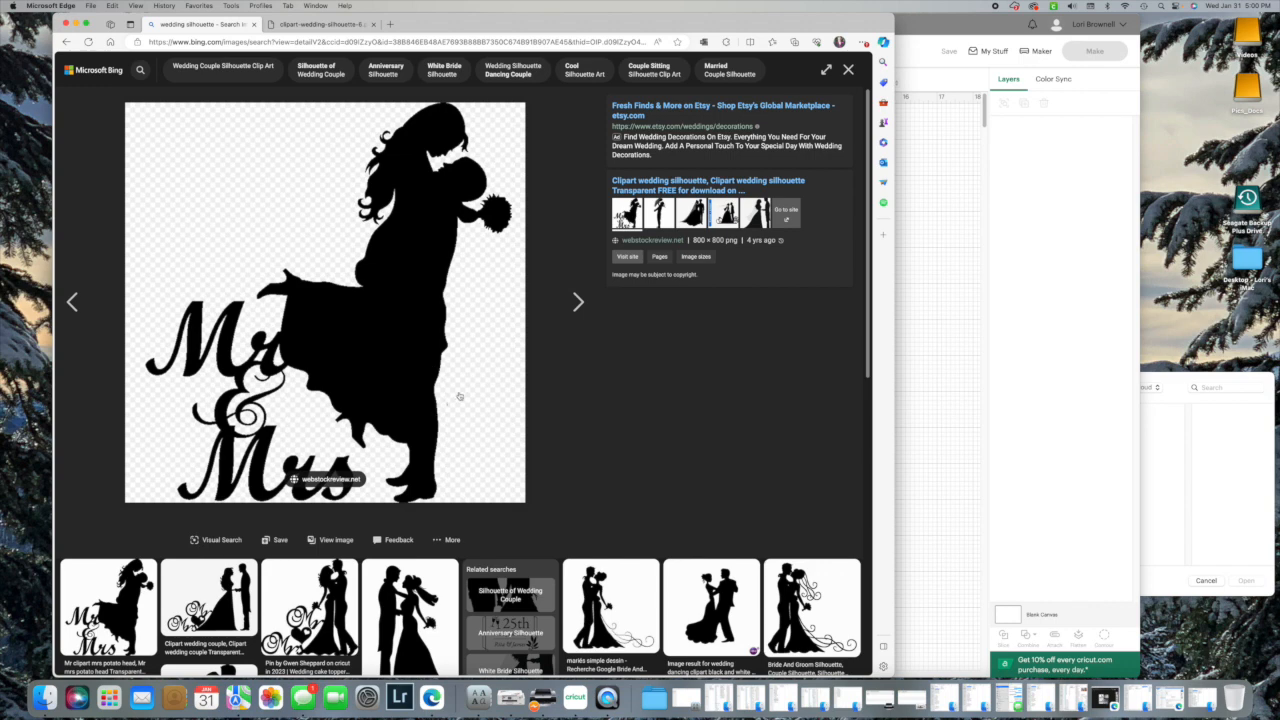
{"action": "right_click", "coordinate": [459, 389]}
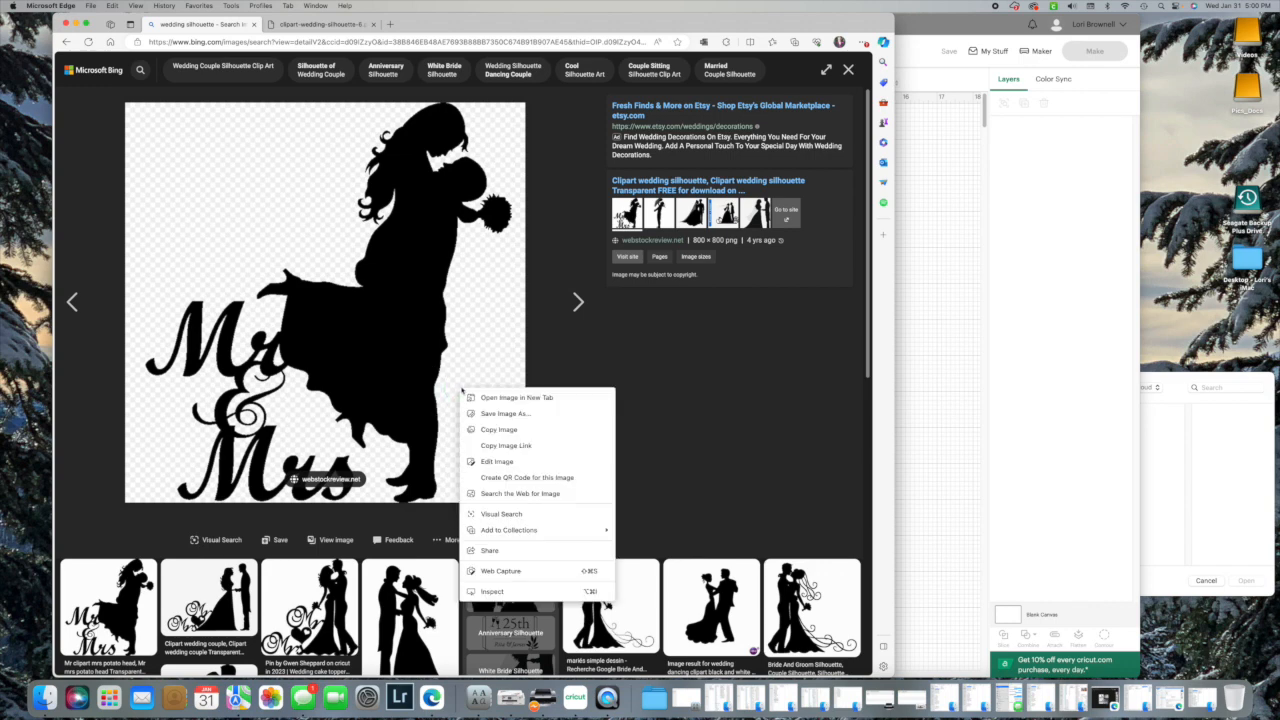
{"action": "left_click", "coordinate": [517, 414]}
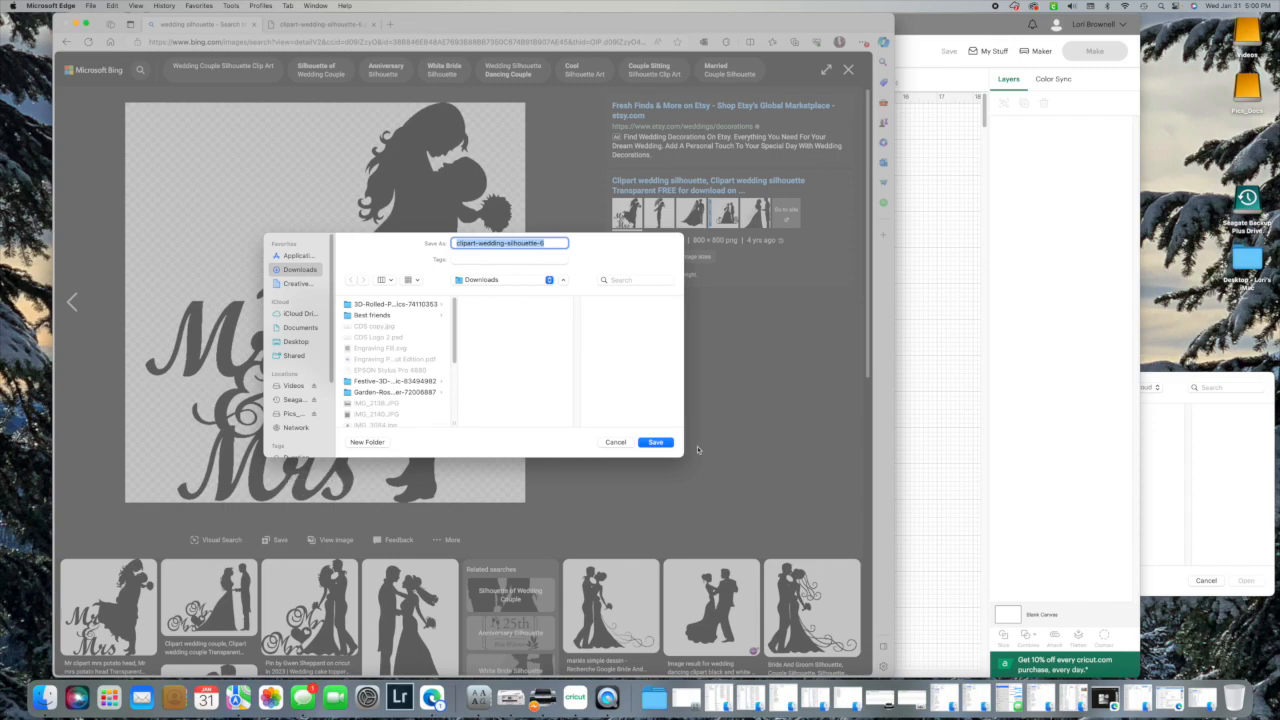
{"action": "left_click", "coordinate": [656, 443]}
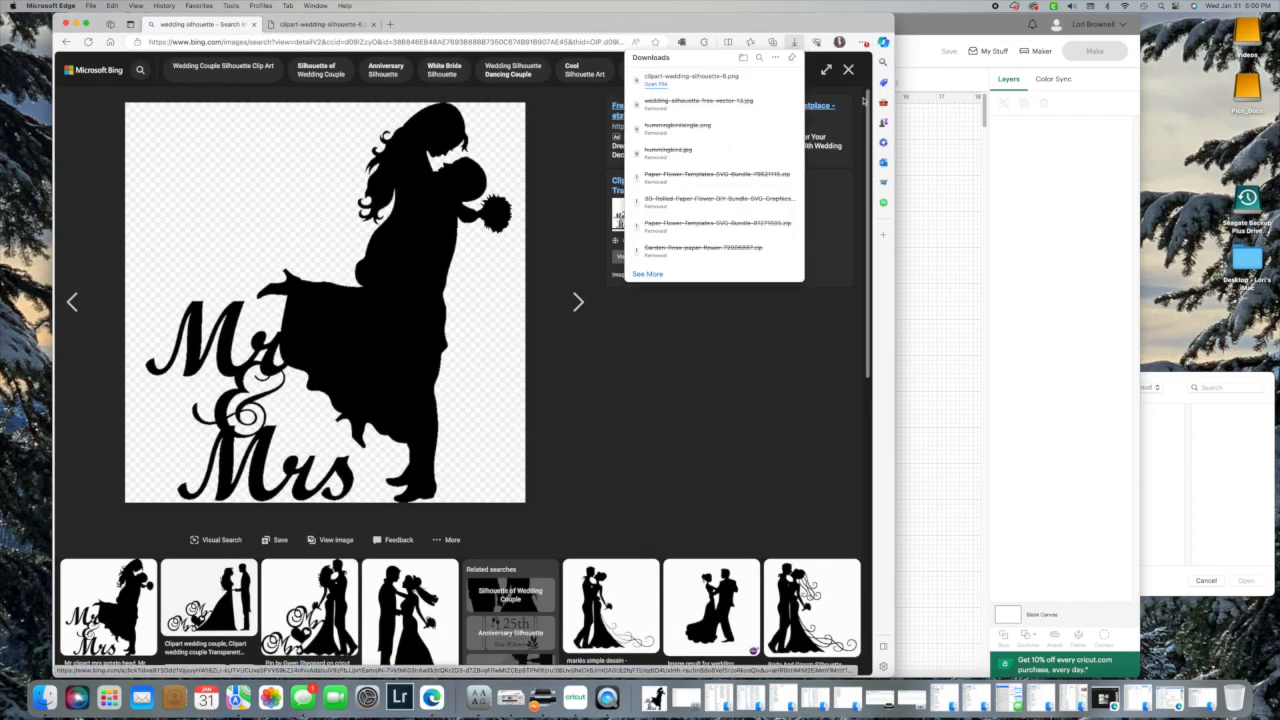
{"action": "left_click", "coordinate": [77, 24]}
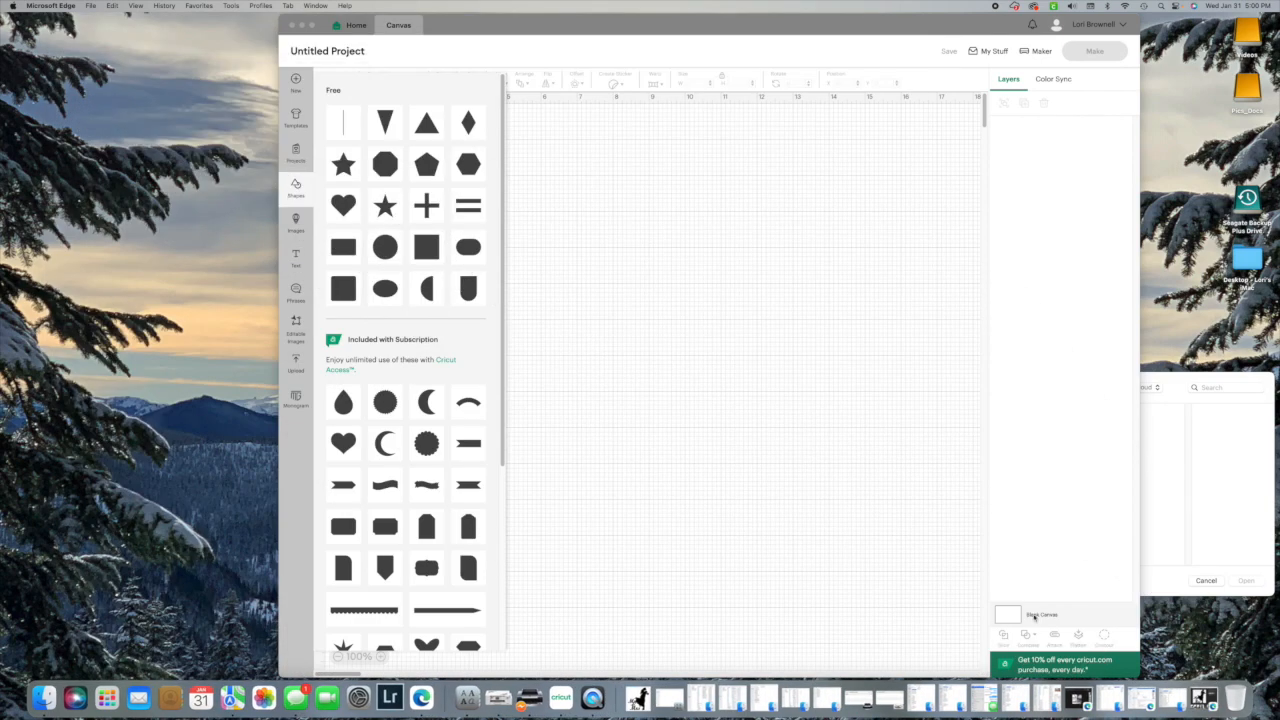
Step: Select clipart-wedding-silhouette-6.png in the Downloads folder, then switch to Cricut Design Space and arrange its window so the file stays reachable
{"action": "left_click", "coordinate": [637, 698]}
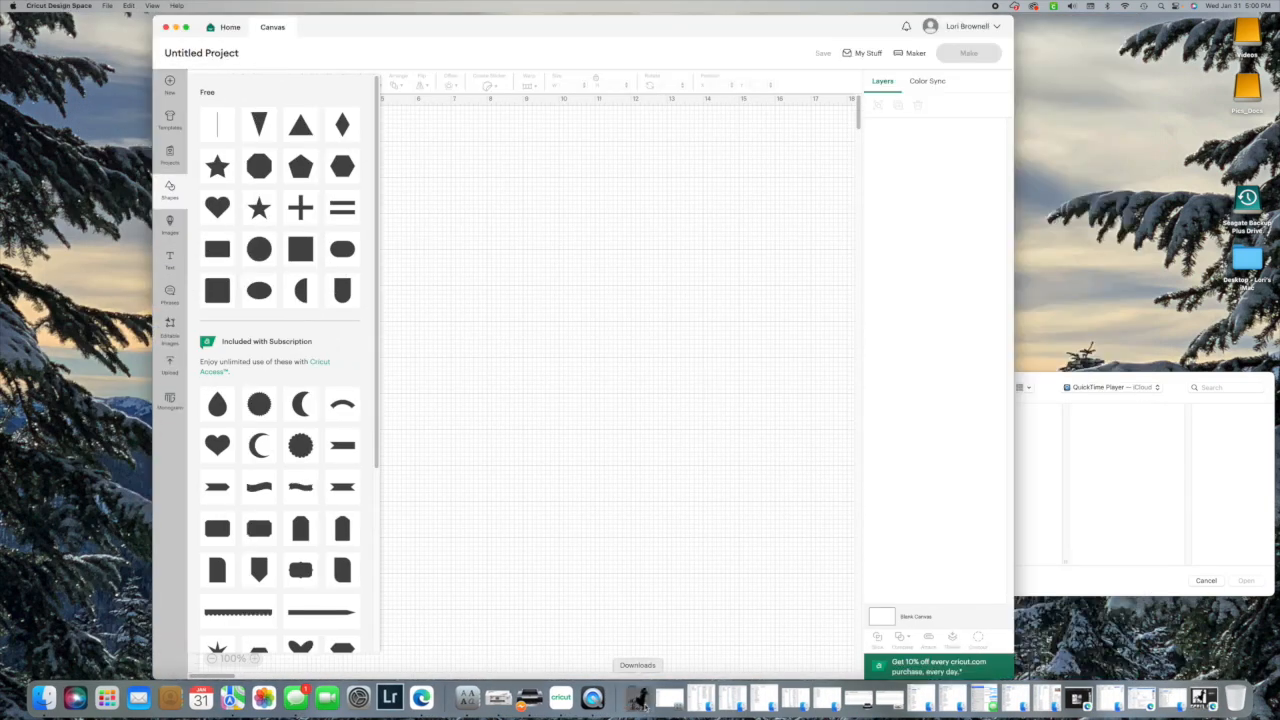
{"action": "left_click", "coordinate": [732, 179]}
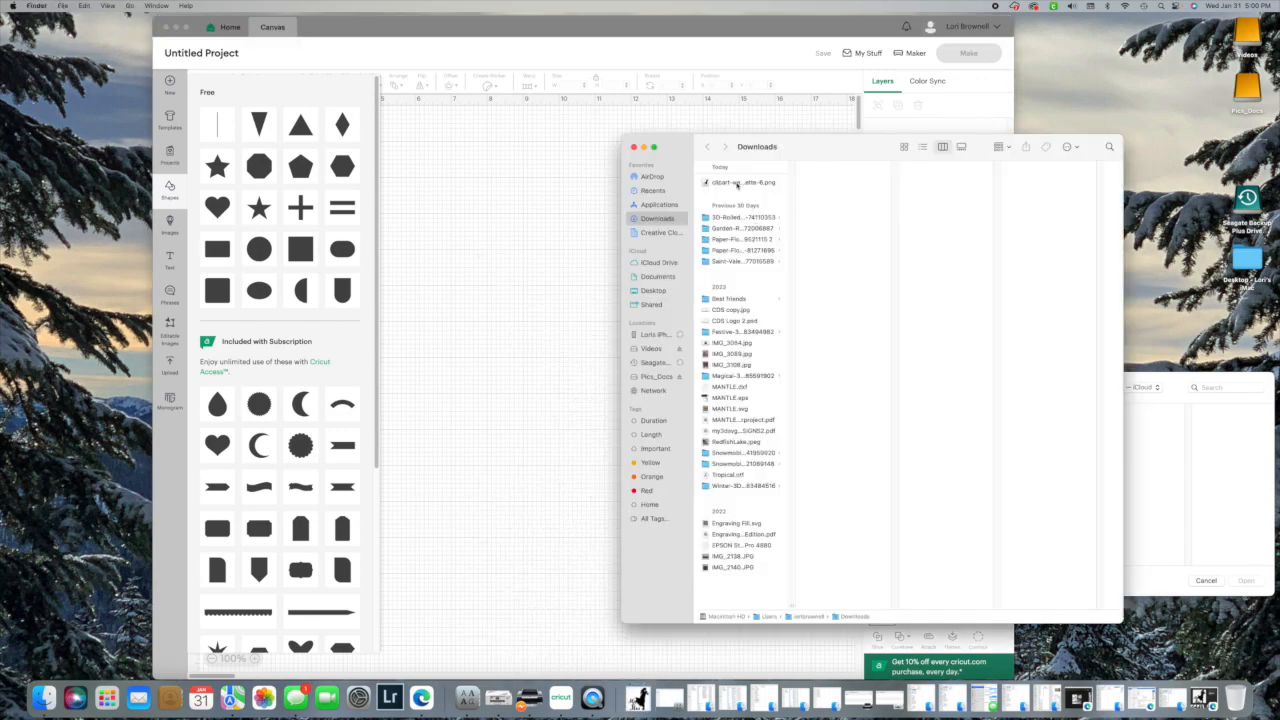
{"action": "left_click", "coordinate": [737, 183]}
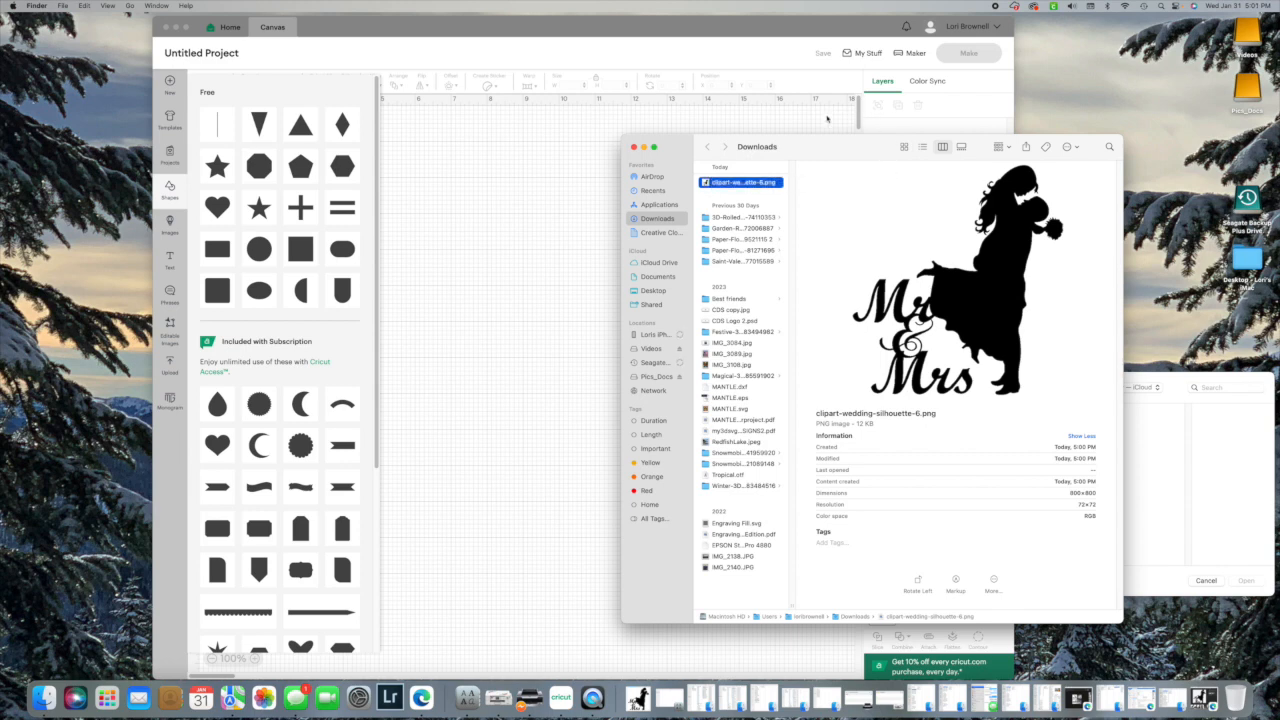
{"action": "left_click", "coordinate": [635, 24]}
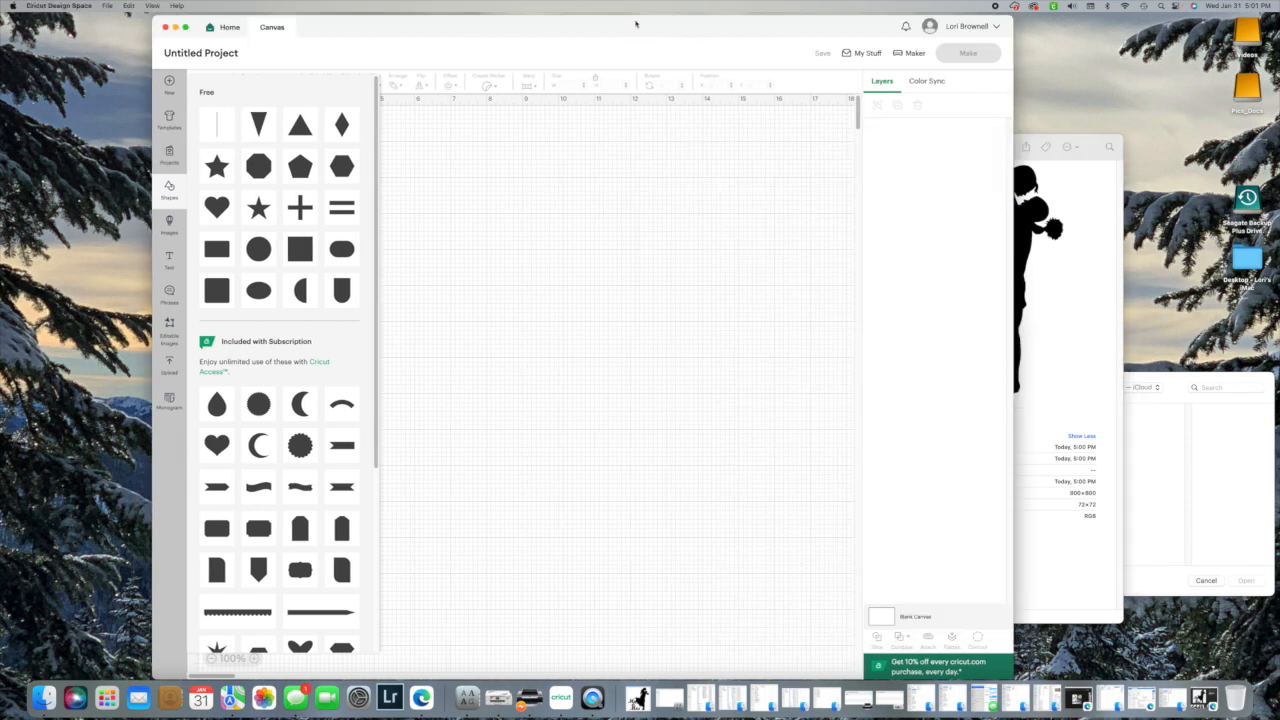
{"action": "left_click_drag", "start_coordinate": [557, 27], "coordinate": [497, 32]}
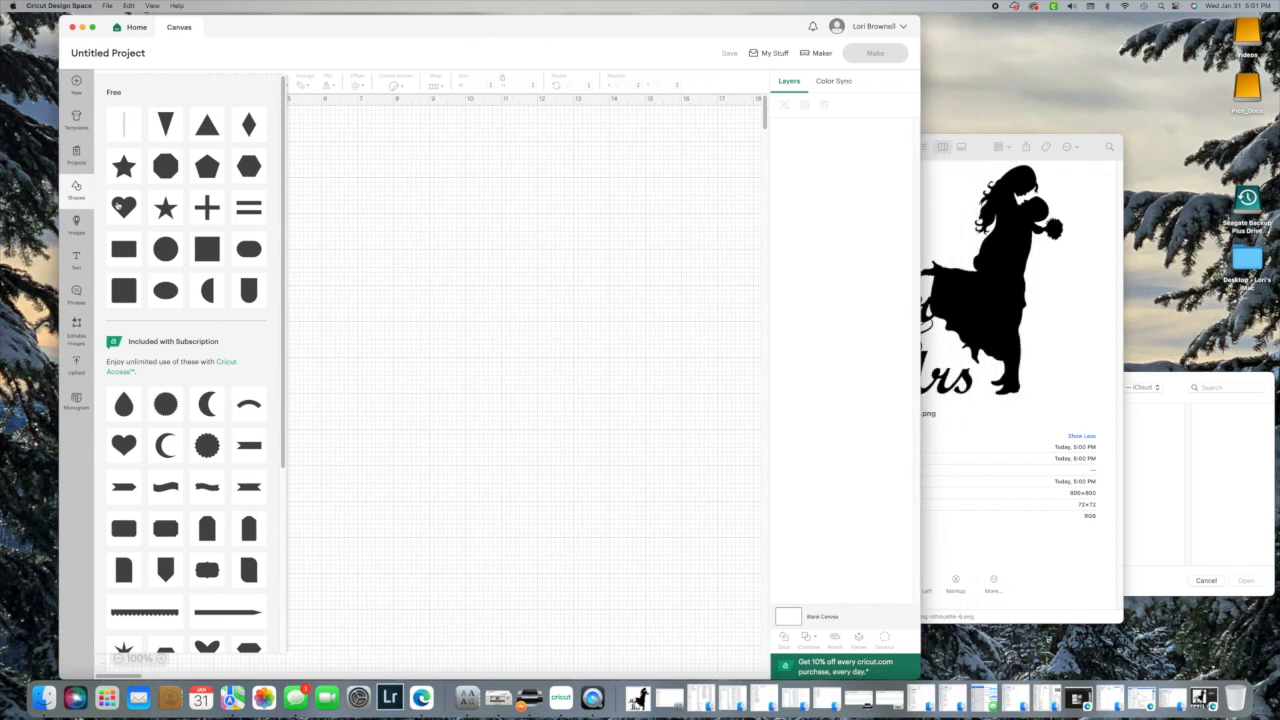
{"action": "left_click", "coordinate": [395, 181]}
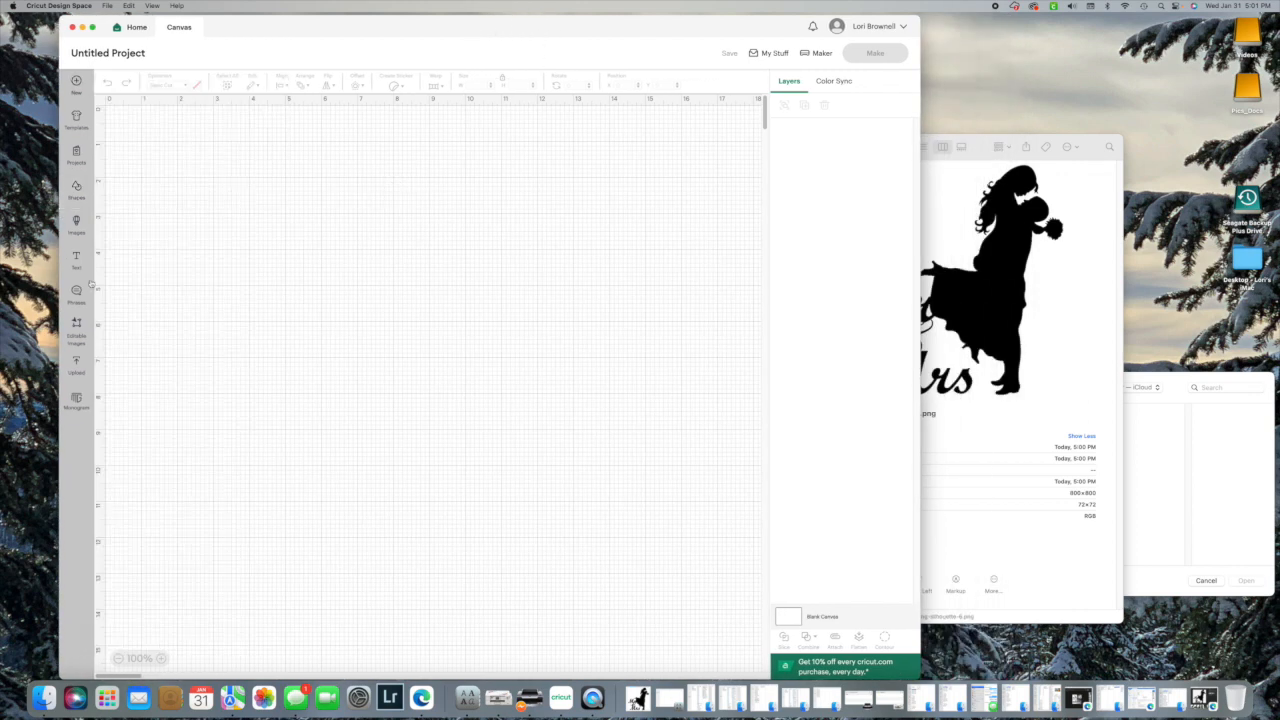
Step: Start a new image upload and load clipart-wedding-silhouette-6.png from the Downloads folder into it
{"action": "left_click", "coordinate": [76, 366]}
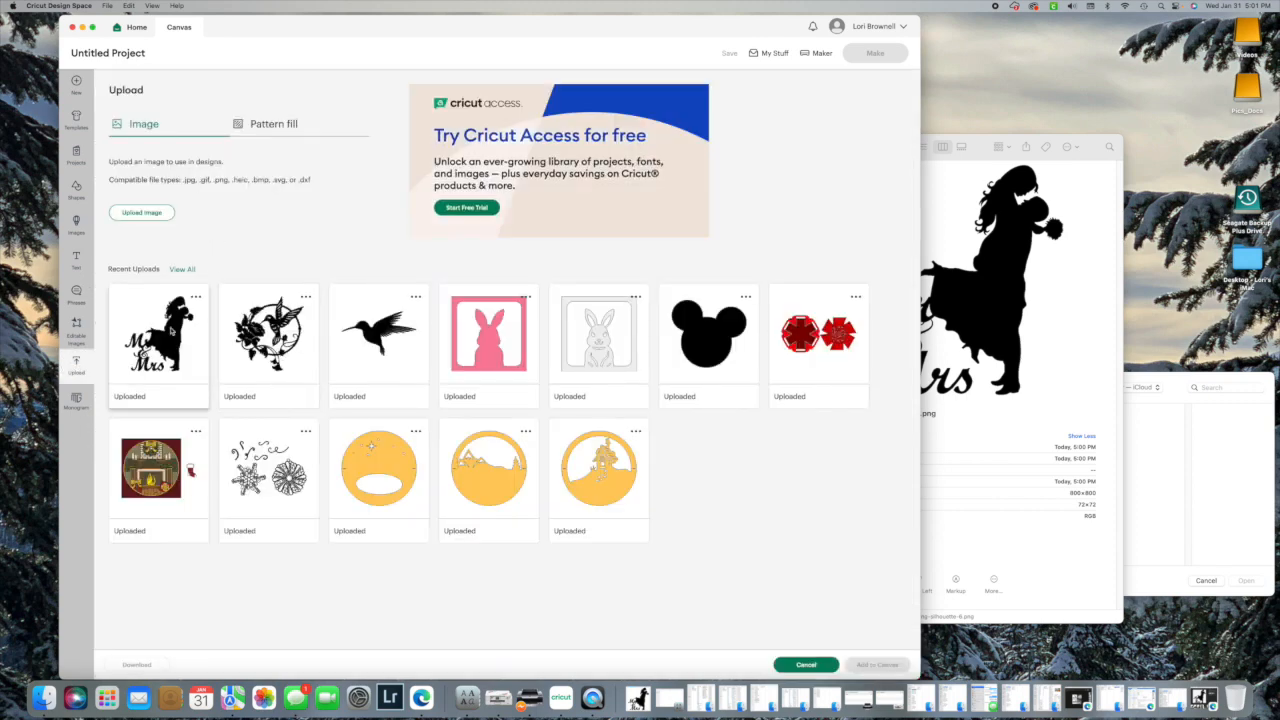
{"action": "left_click", "coordinate": [149, 214]}
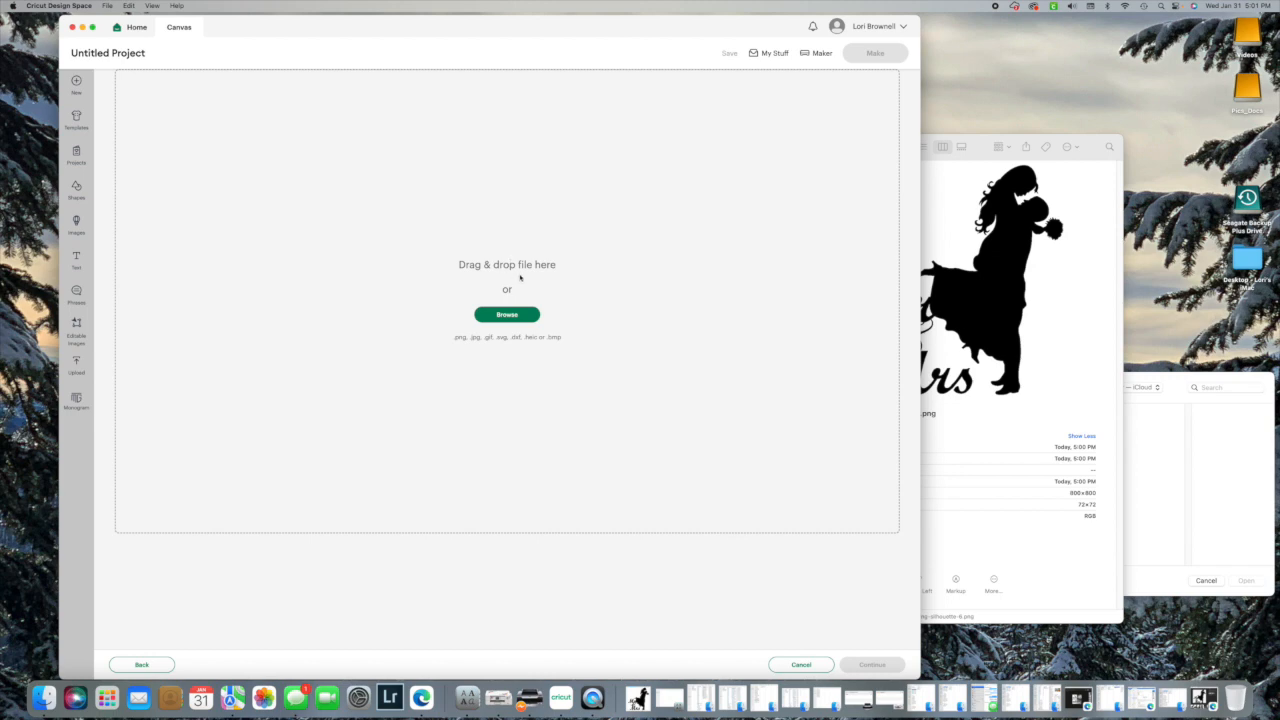
{"action": "left_click", "coordinate": [983, 146]}
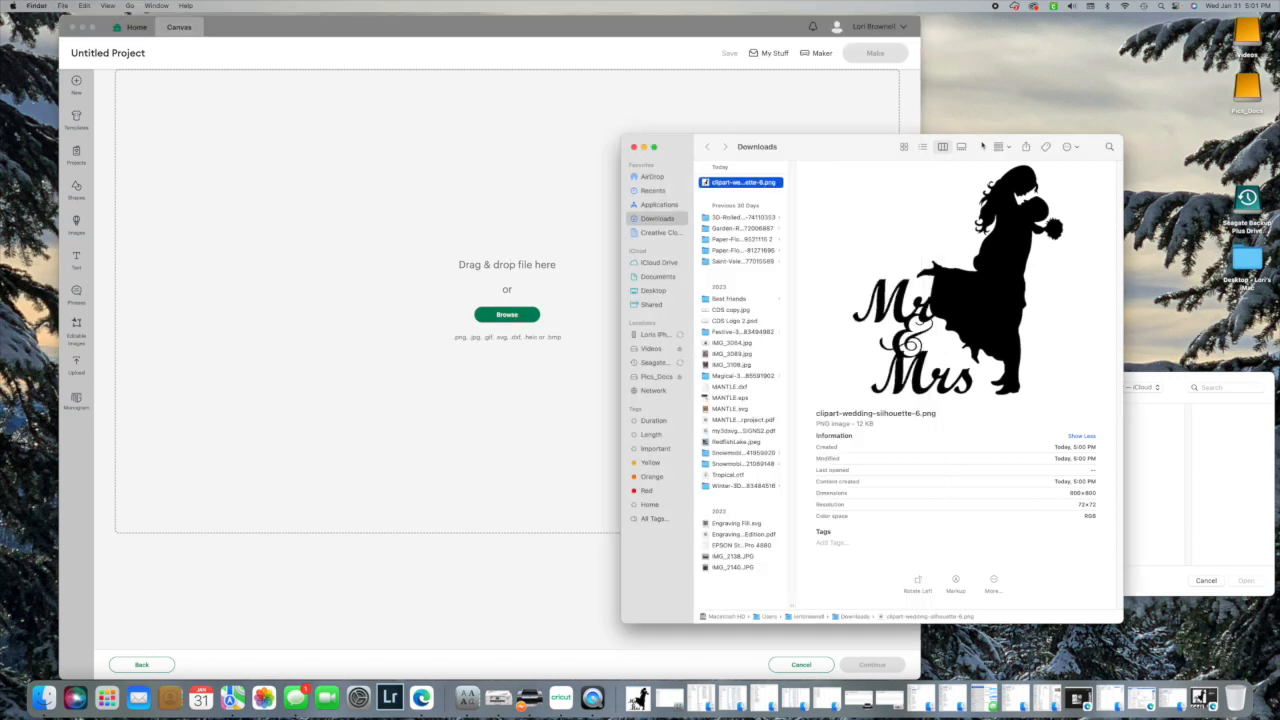
{"action": "left_click_drag", "start_coordinate": [744, 186], "coordinate": [400, 214]}
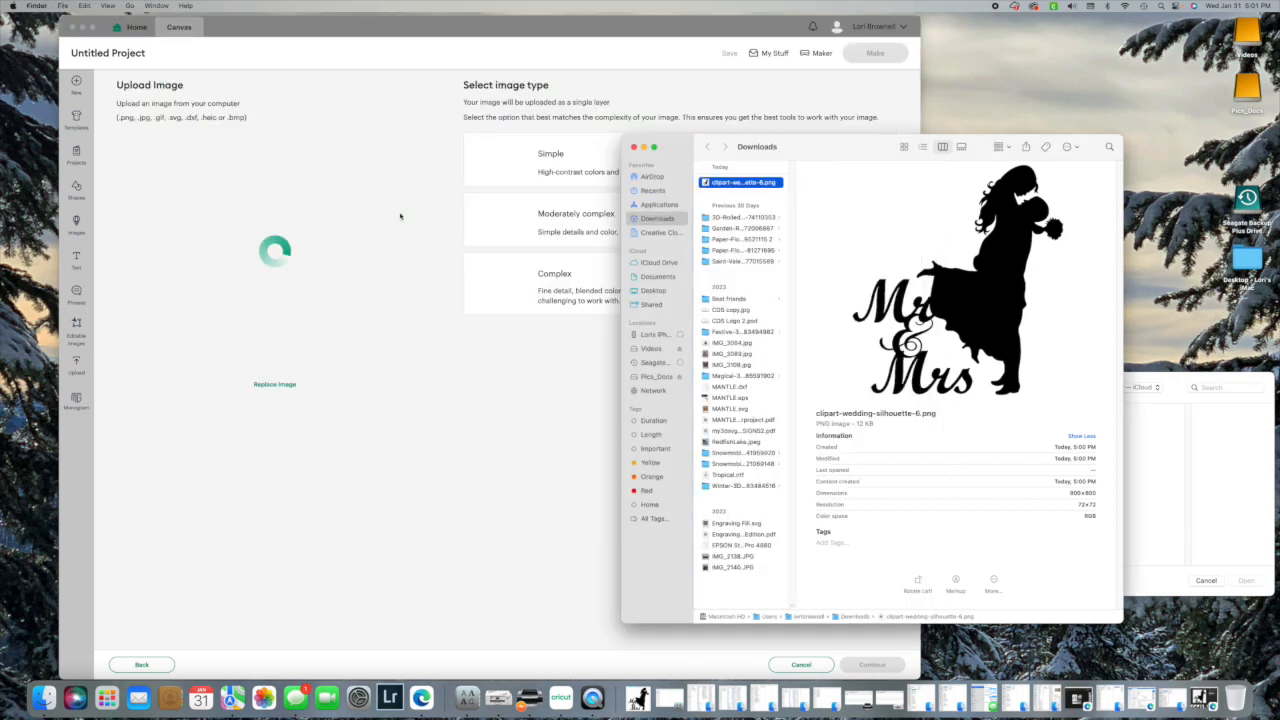
{"action": "left_click", "coordinate": [587, 25]}
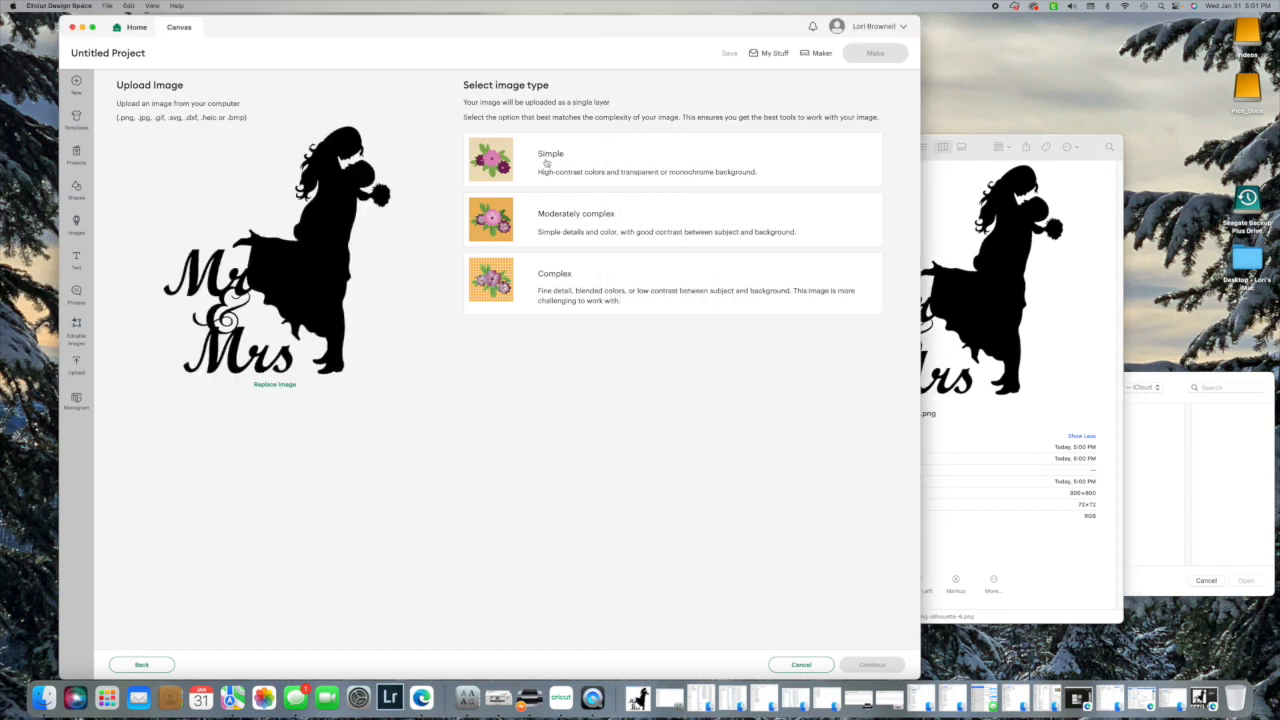
Step: Set the image type to Simple, preview the cut image, and apply the background as it is
{"action": "left_click", "coordinate": [546, 161]}
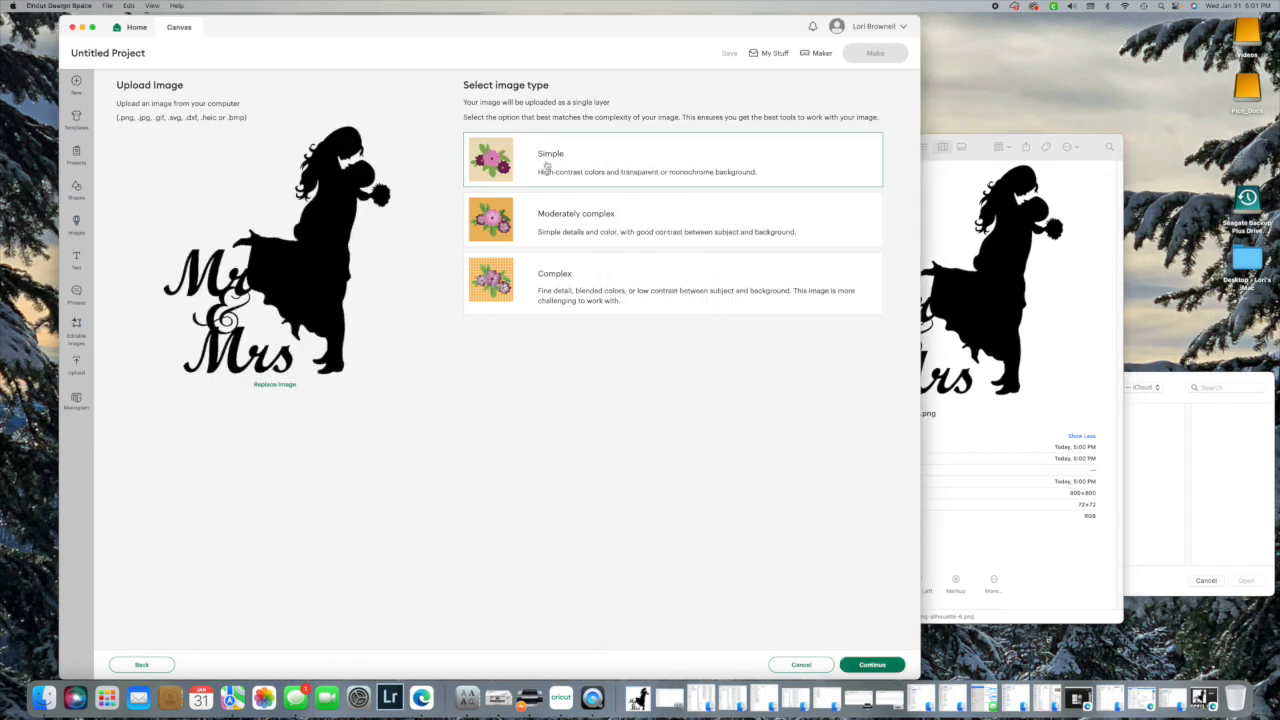
{"action": "left_click", "coordinate": [866, 665]}
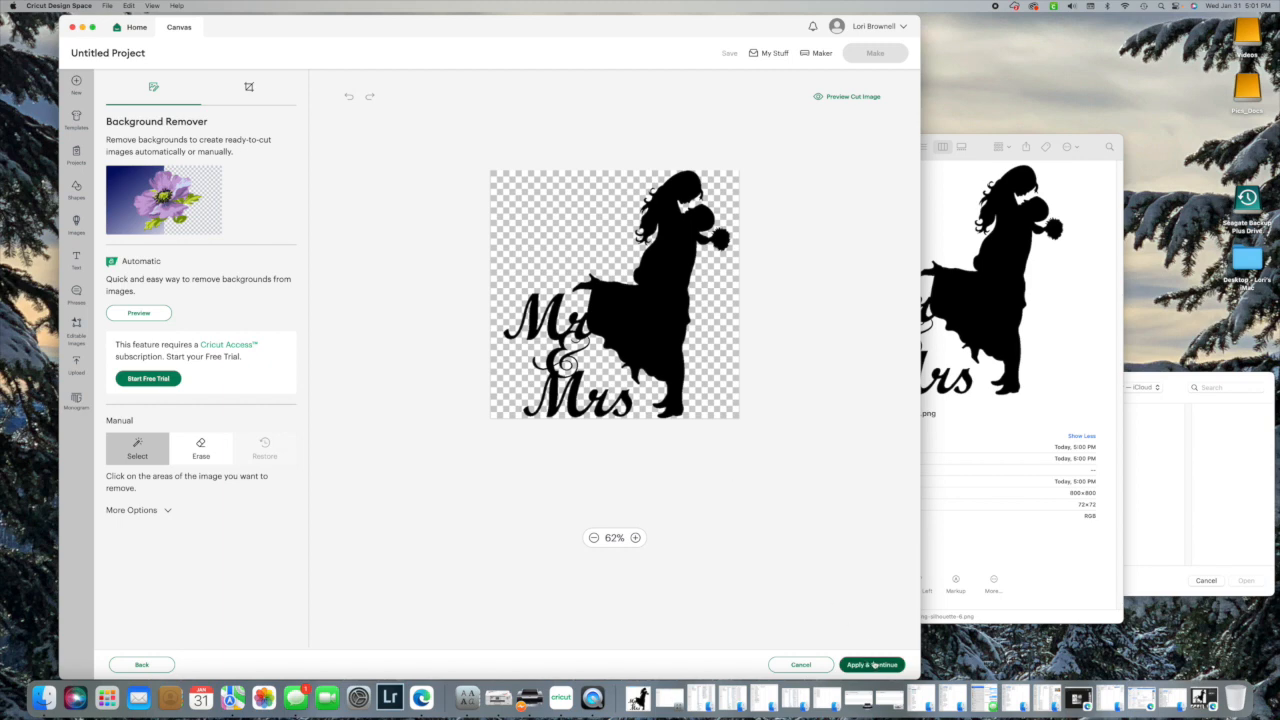
{"action": "left_click", "coordinate": [866, 99]}
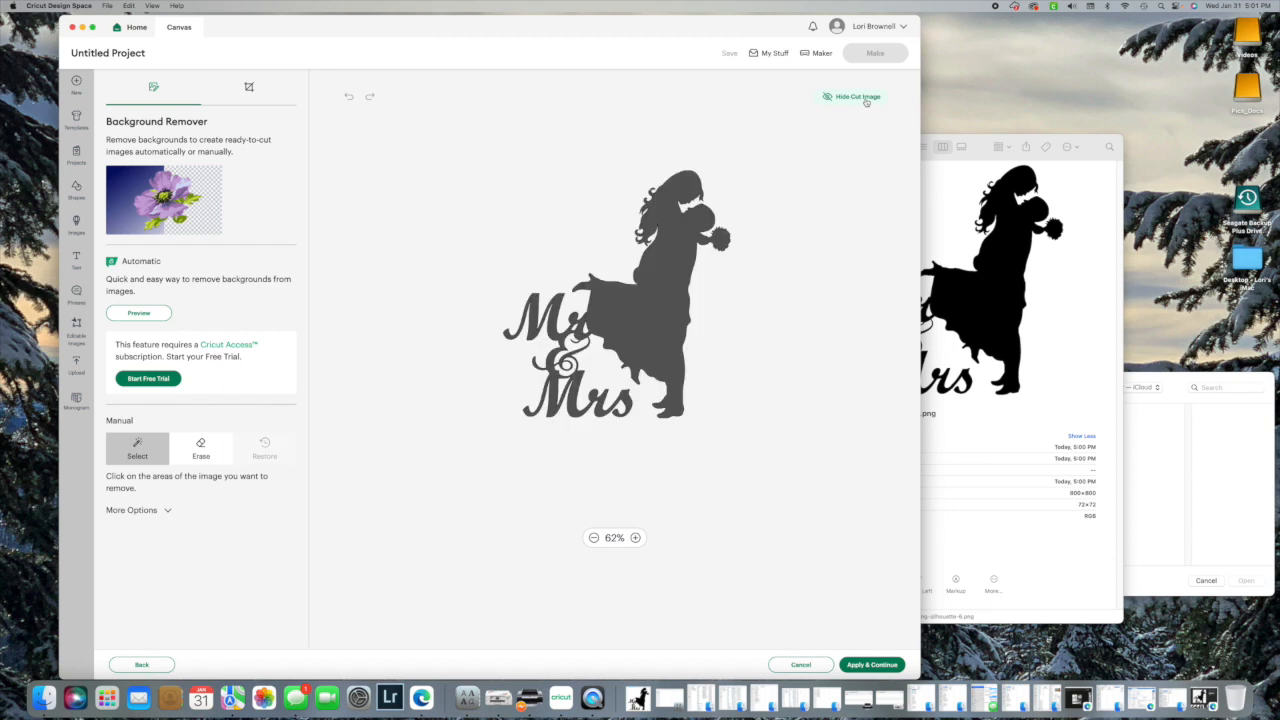
{"action": "left_click", "coordinate": [866, 99]}
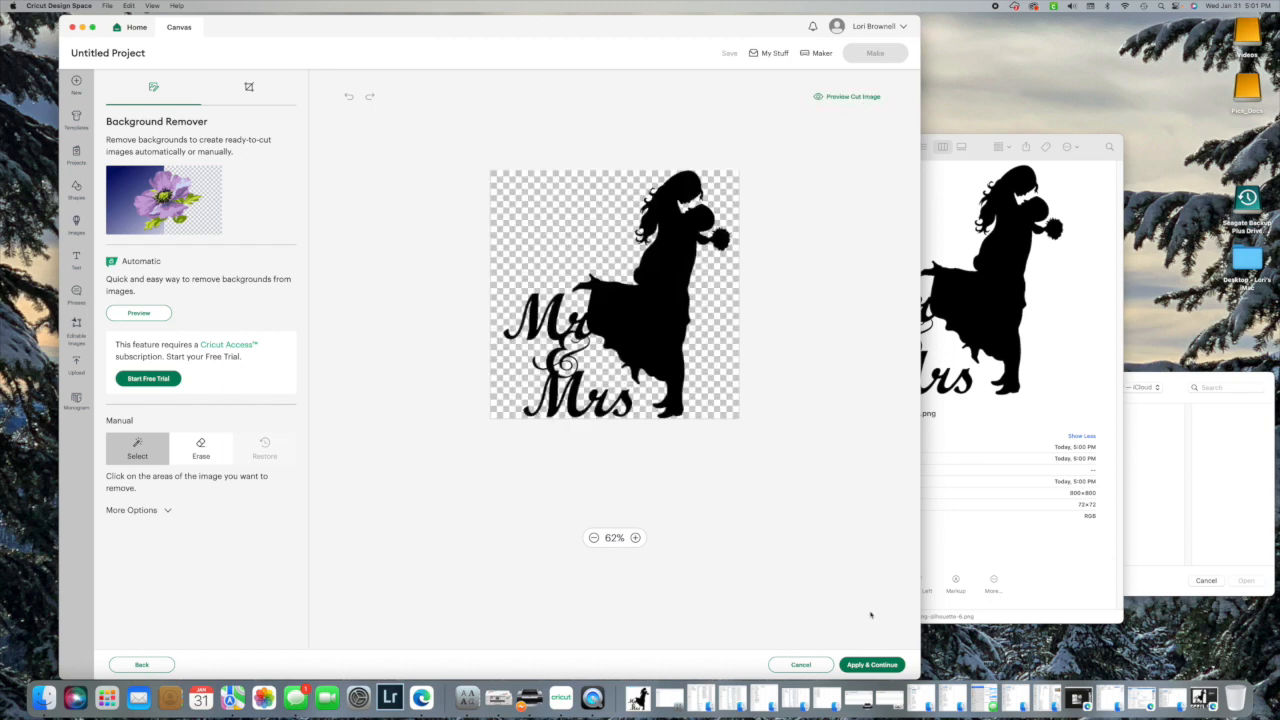
{"action": "left_click", "coordinate": [872, 665]}
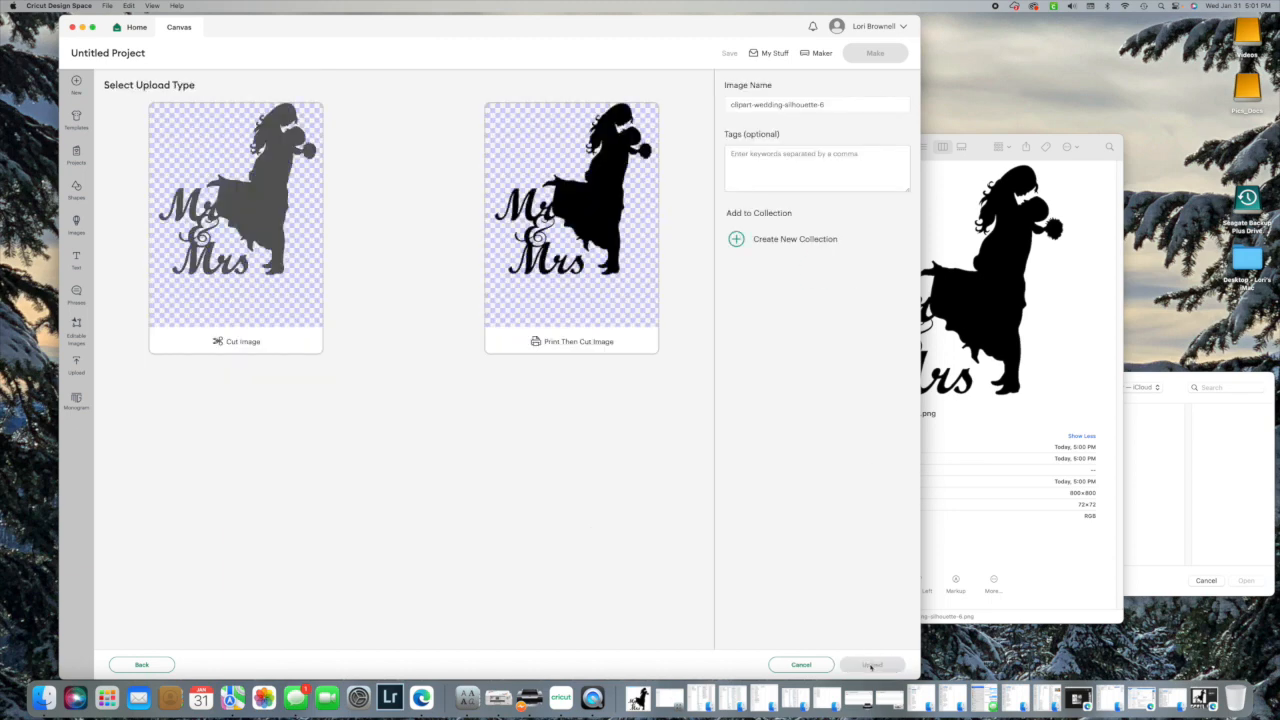
Step: Choose Cut Image as the upload type, check the image name, and upload the silhouette
{"action": "left_click", "coordinate": [239, 278]}
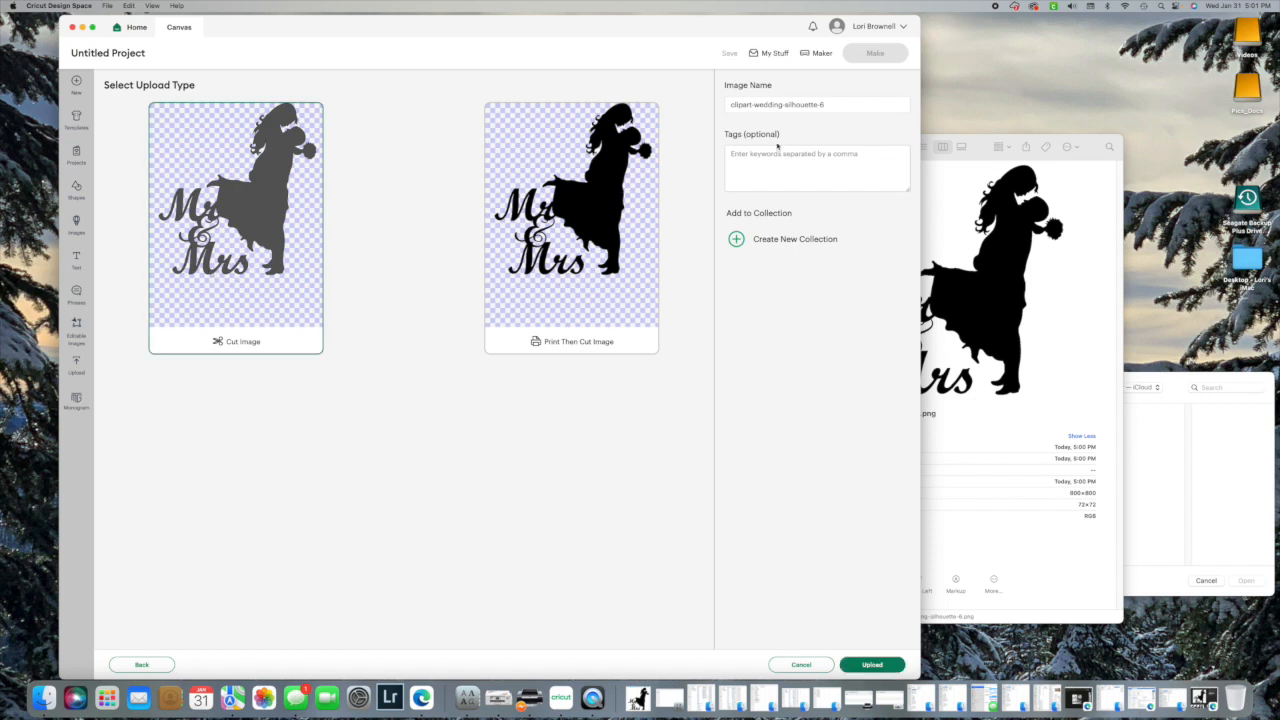
{"action": "left_click", "coordinate": [832, 104]}
{"action": "left_click_drag", "start_coordinate": [832, 104], "coordinate": [817, 104]}
{"action": "left_click", "coordinate": [868, 665]}
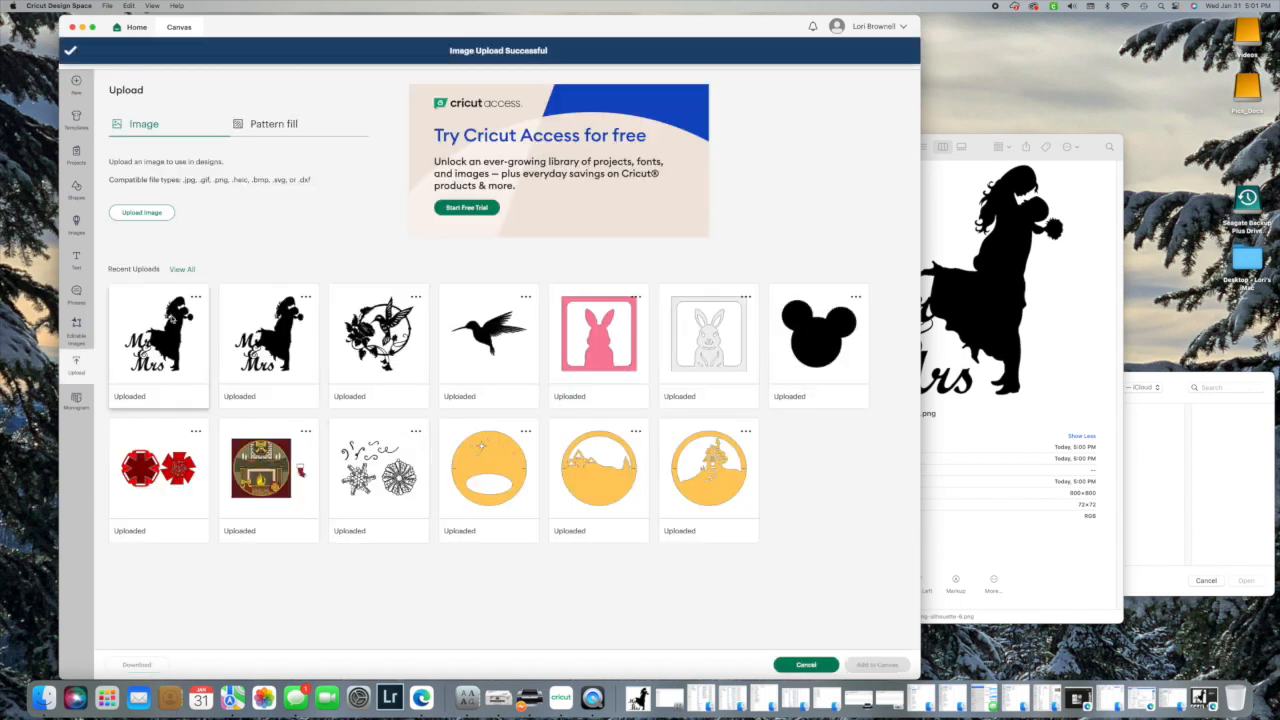
Step: Add the newly uploaded silhouette to the canvas, shrink it to about 4.14 × 4.53 in, and move it aside to clear space
{"action": "left_click", "coordinate": [158, 340]}
{"action": "left_click", "coordinate": [887, 665]}
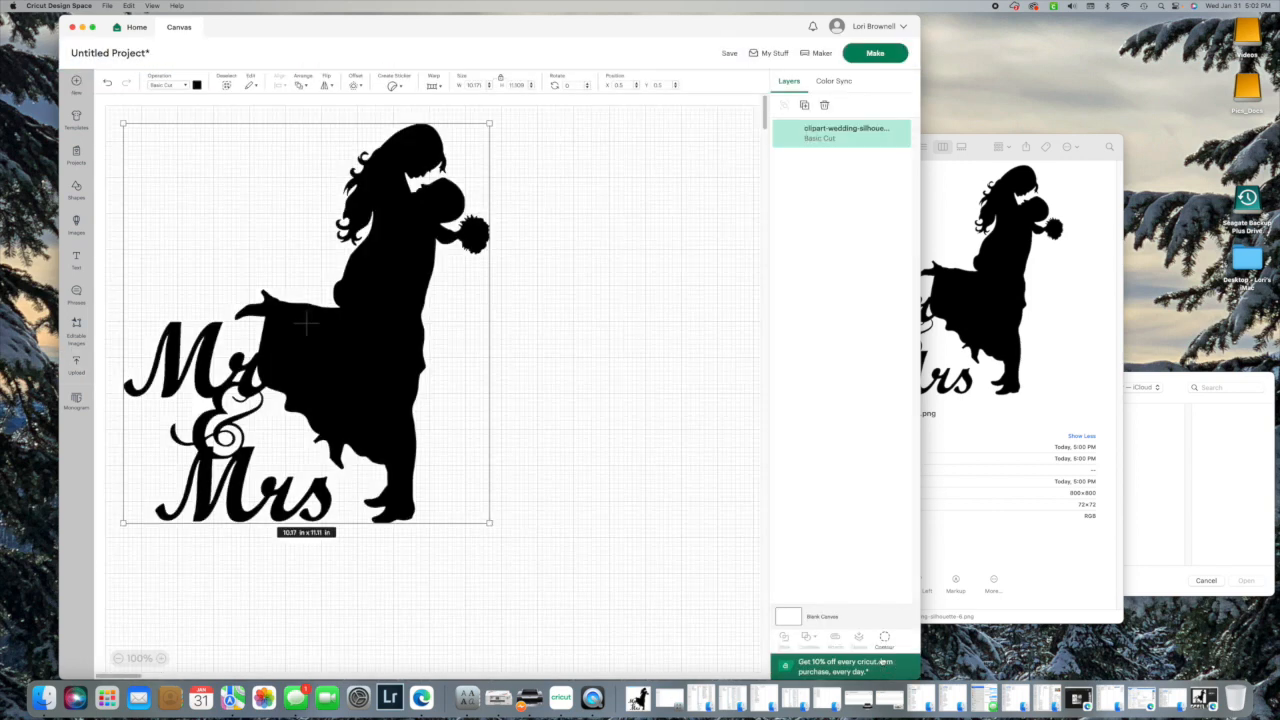
{"action": "left_click_drag", "start_coordinate": [488, 521], "coordinate": [273, 286]}
{"action": "left_click_drag", "start_coordinate": [200, 185], "coordinate": [638, 225]}
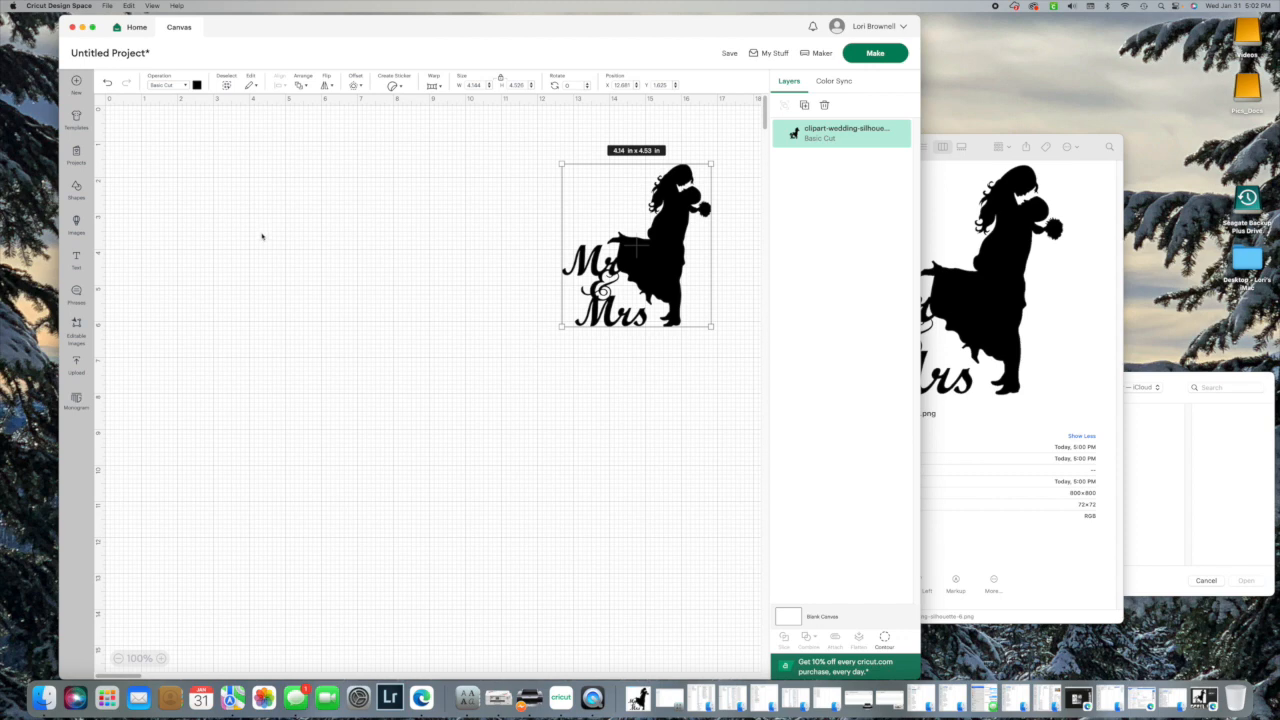
Step: Insert a square shape and size it to 4 in wide by 6 in high
{"action": "left_click", "coordinate": [77, 189]}
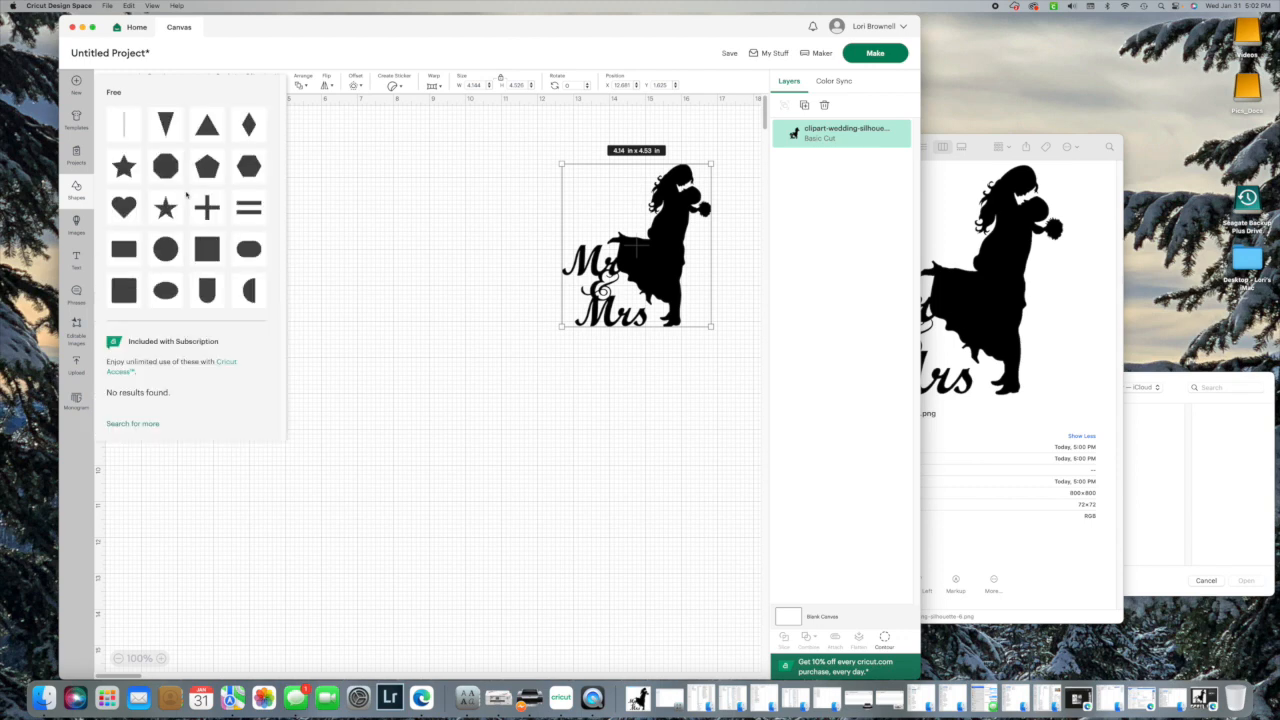
{"action": "left_click", "coordinate": [208, 256]}
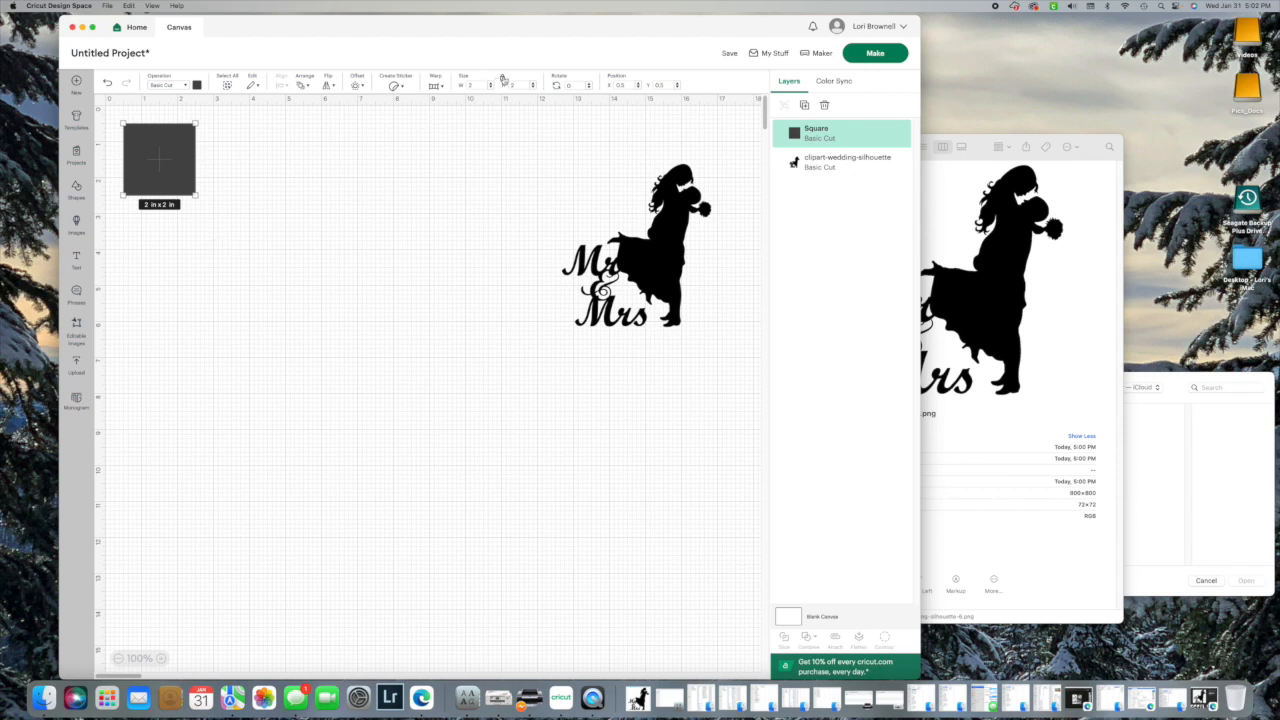
{"action": "left_click", "coordinate": [471, 85]}
{"action": "type", "text": "4"}
{"action": "key", "text": "Tab"}
{"action": "type", "text": "6"}
{"action": "key", "text": "Return"}
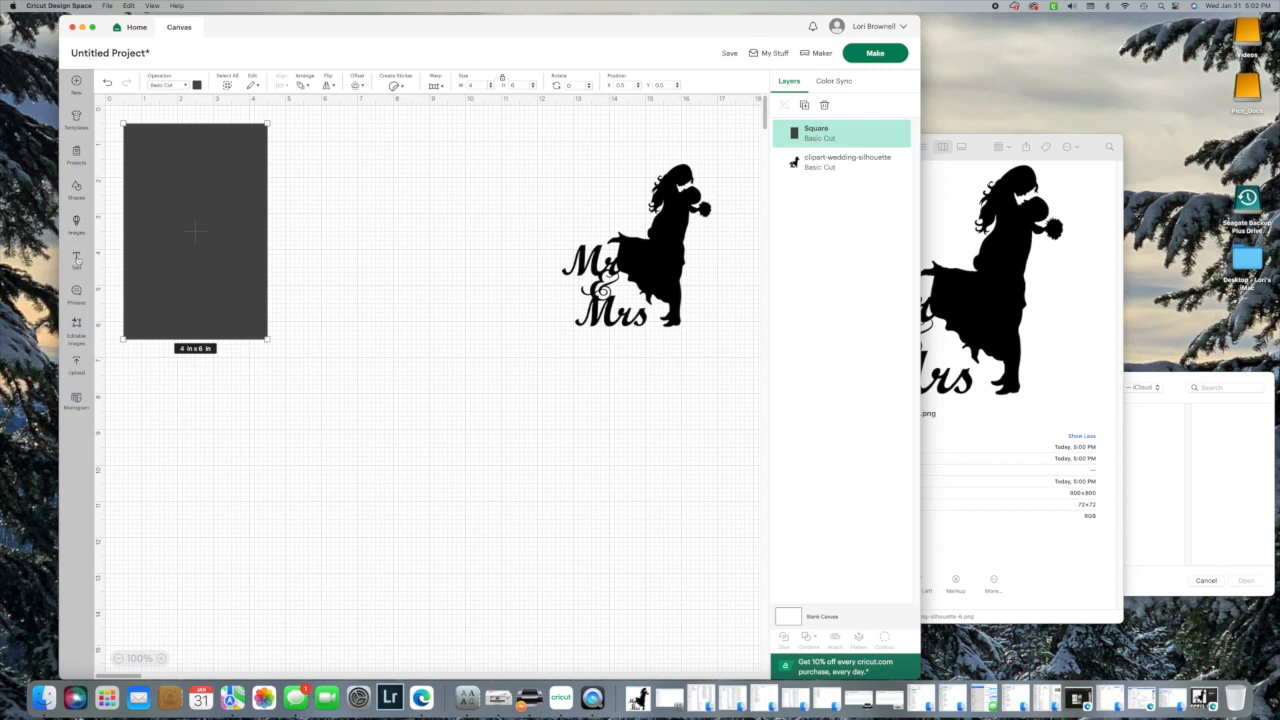
Step: Insert a second square on top of the first and size it to 3.5 in wide by 5.5 in high
{"action": "left_click", "coordinate": [77, 192]}
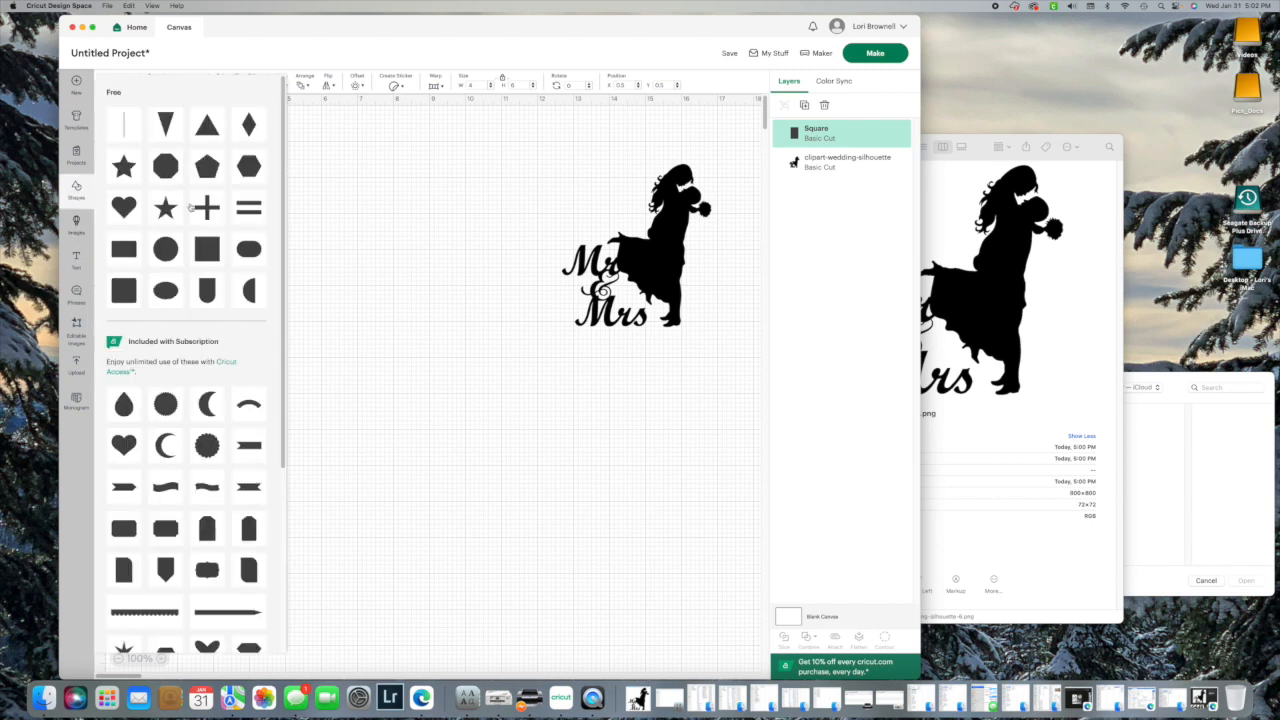
{"action": "left_click", "coordinate": [198, 251]}
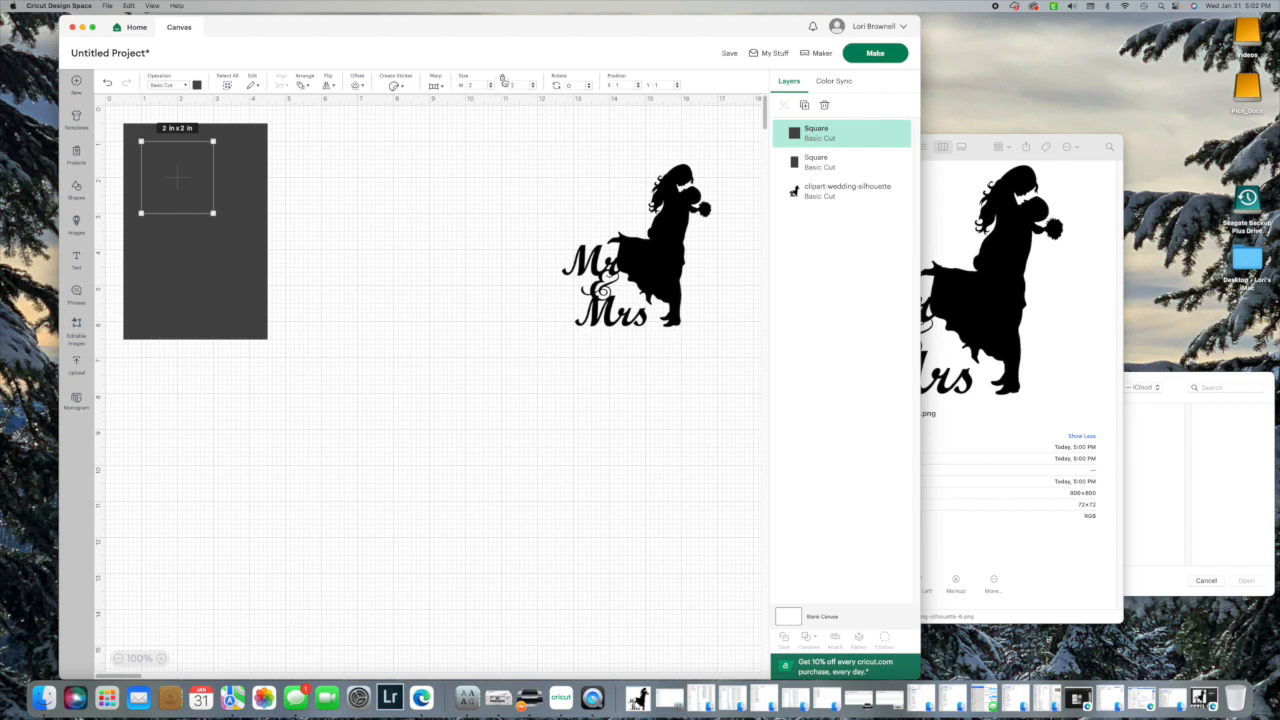
{"action": "left_click", "coordinate": [456, 86]}
{"action": "type", "text": "3.5"}
{"action": "left_click", "coordinate": [501, 86]}
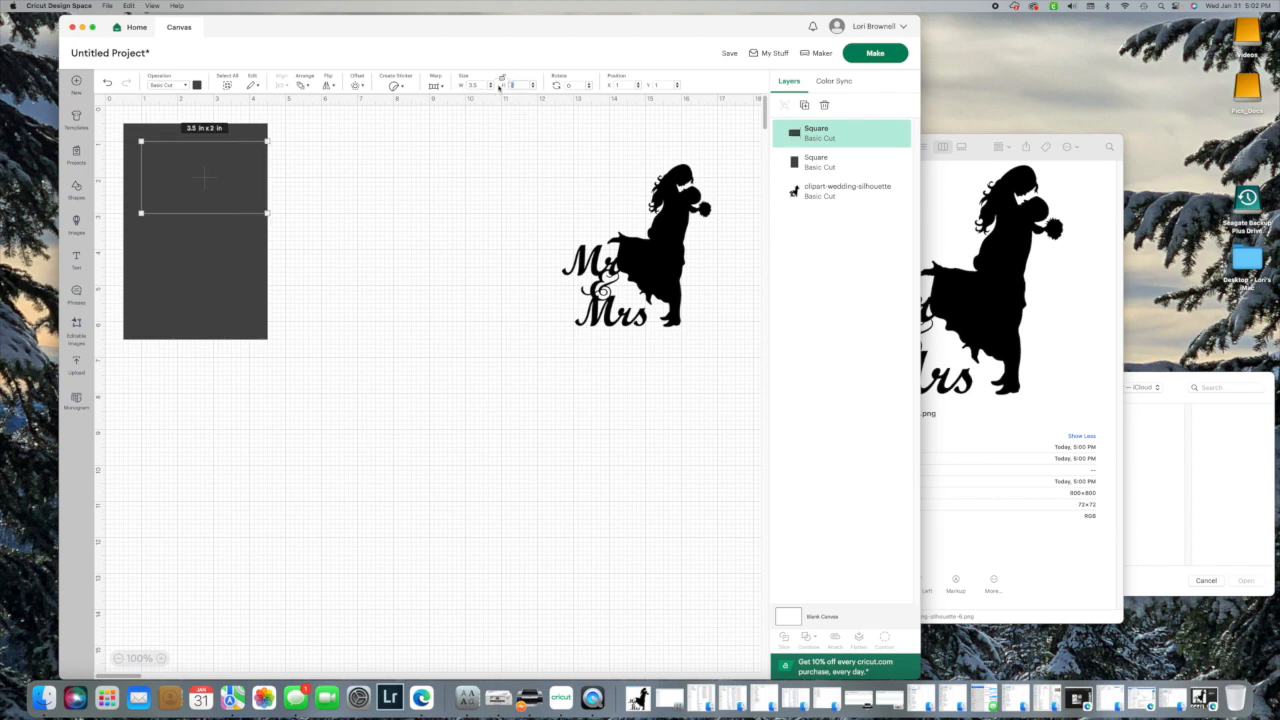
{"action": "type", "text": "5.5"}
{"action": "key", "text": "Return"}
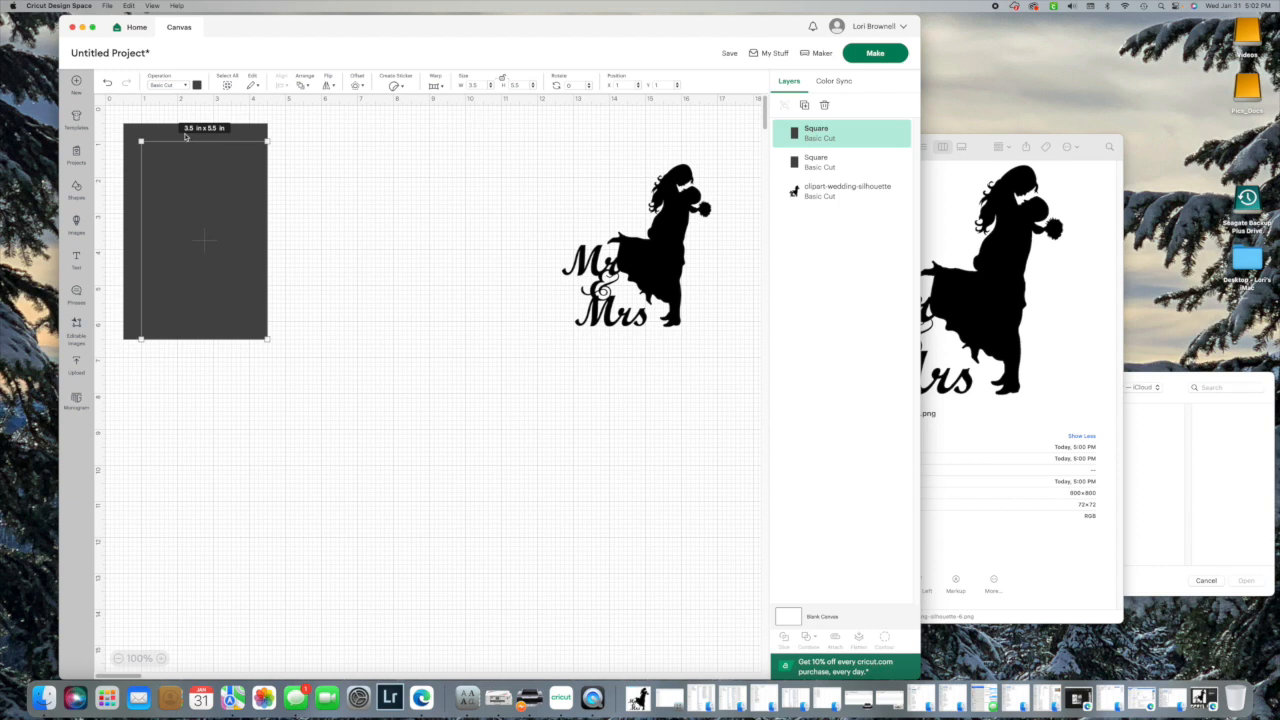
Step: Select both rectangles, center them on each other, and slice the smaller one out of the larger one
{"action": "left_click", "coordinate": [118, 119]}
{"action": "left_click_drag", "start_coordinate": [114, 120], "coordinate": [322, 192]}
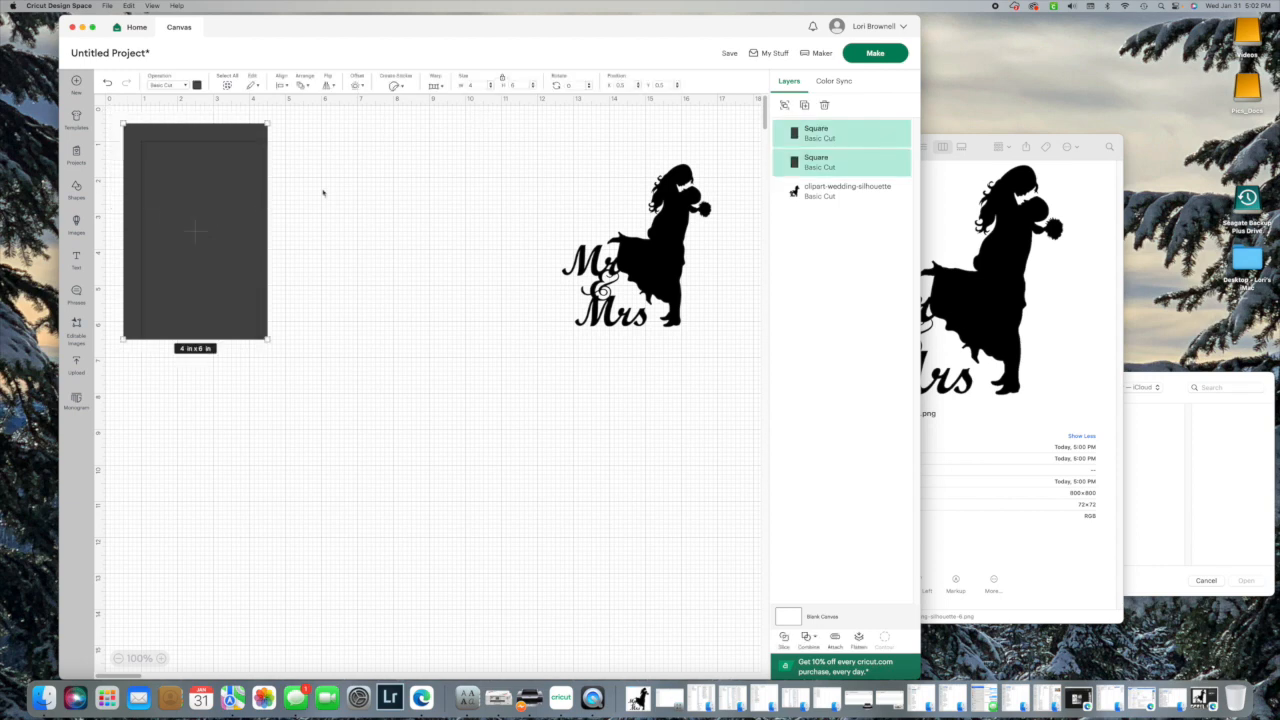
{"action": "left_click", "coordinate": [283, 85]}
{"action": "left_click", "coordinate": [309, 224]}
{"action": "left_click", "coordinate": [784, 639]}
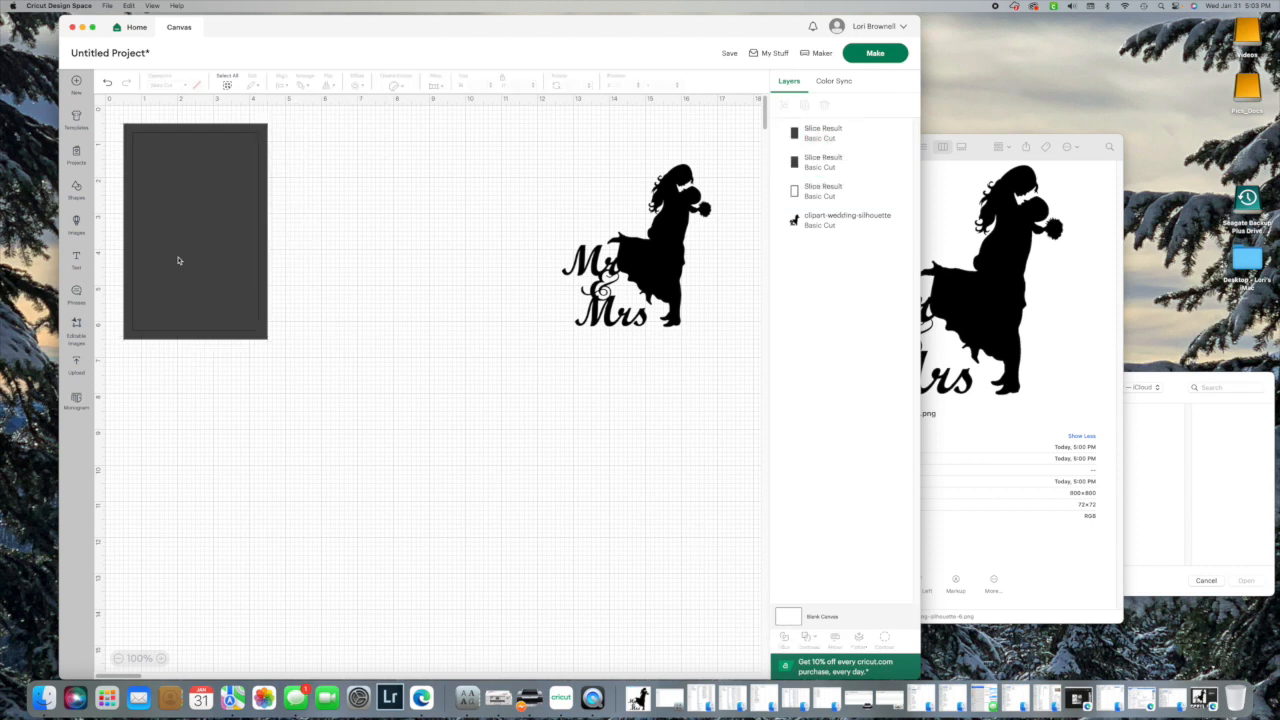
Step: Move the two sliced inner rectangles out below the 4 × 6 in frame, leaving the frame near the canvas origin
{"action": "left_click_drag", "start_coordinate": [186, 240], "coordinate": [357, 443]}
{"action": "left_click_drag", "start_coordinate": [142, 180], "coordinate": [259, 462]}
{"action": "left_click_drag", "start_coordinate": [339, 428], "coordinate": [182, 521]}
{"action": "mouse_move", "coordinate": [223, 128]}
{"action": "left_mouse_down"}
{"action": "mouse_move", "coordinate": [286, 129]}
{"action": "mouse_move", "coordinate": [222, 122]}
{"action": "left_mouse_up"}
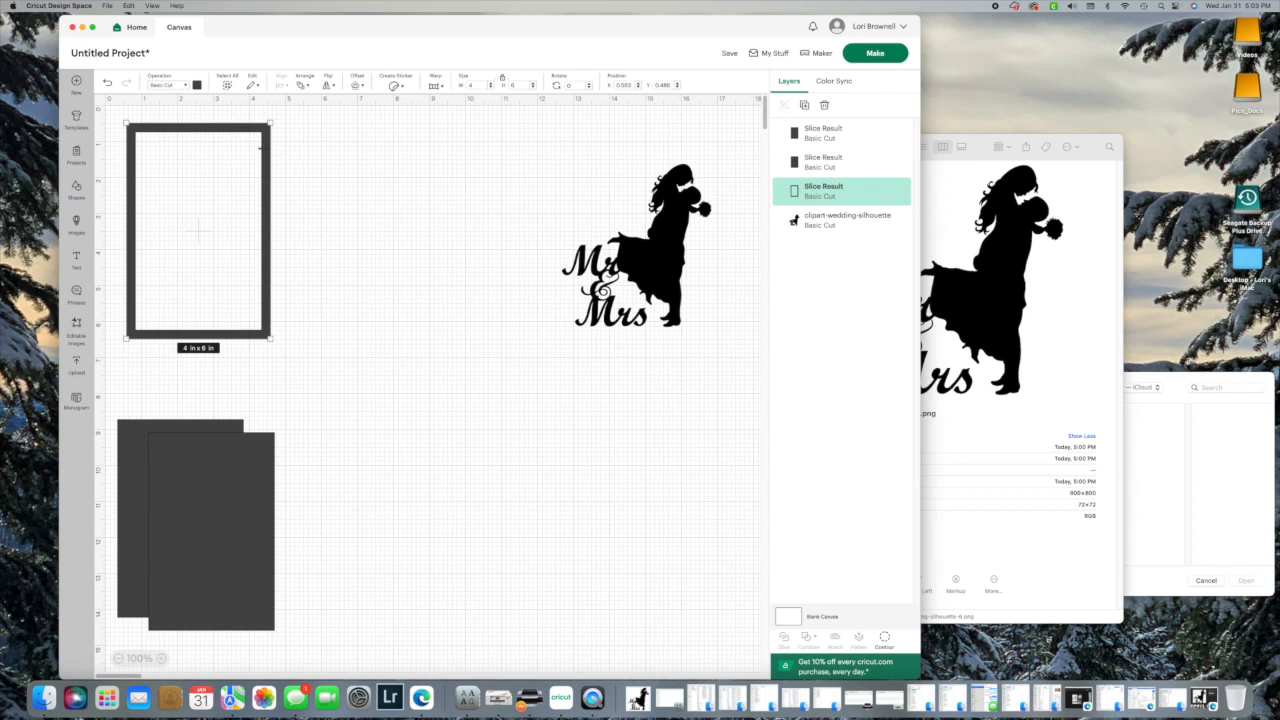
Step: Delete the two sliced inner rectangles below the 4 × 6 in frame
{"action": "right_click", "coordinate": [233, 131]}
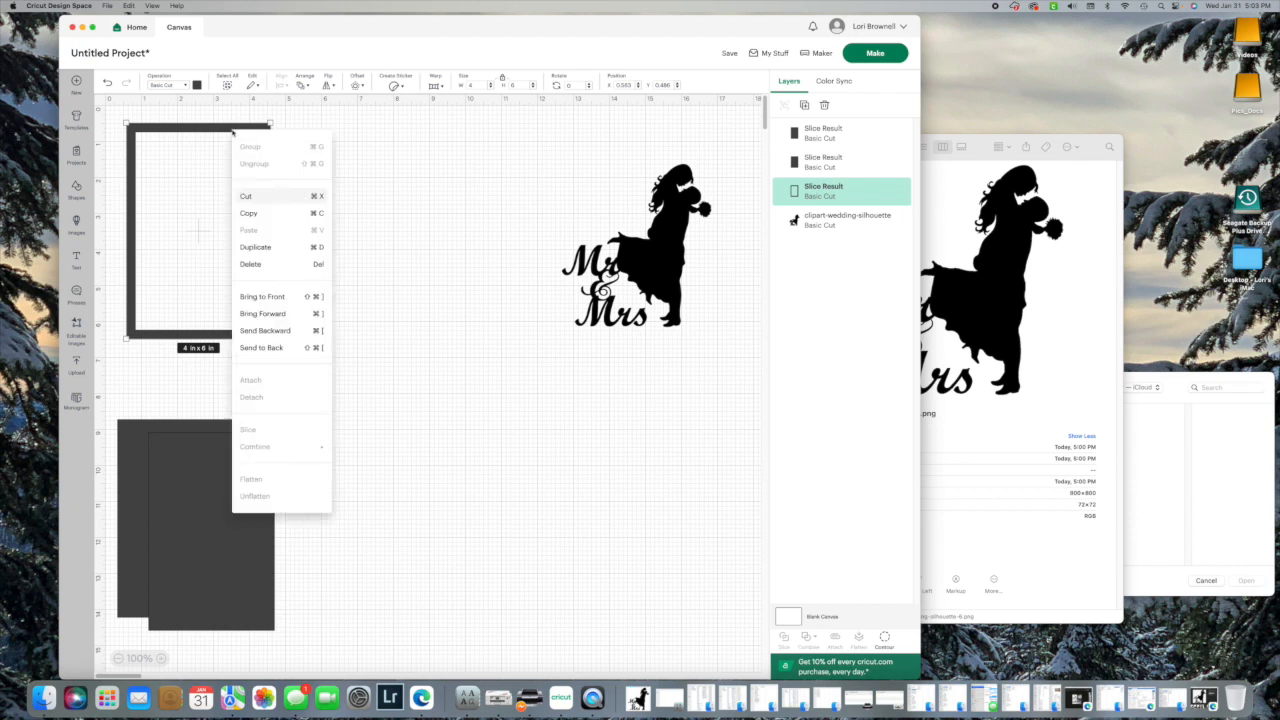
{"action": "left_click", "coordinate": [197, 184]}
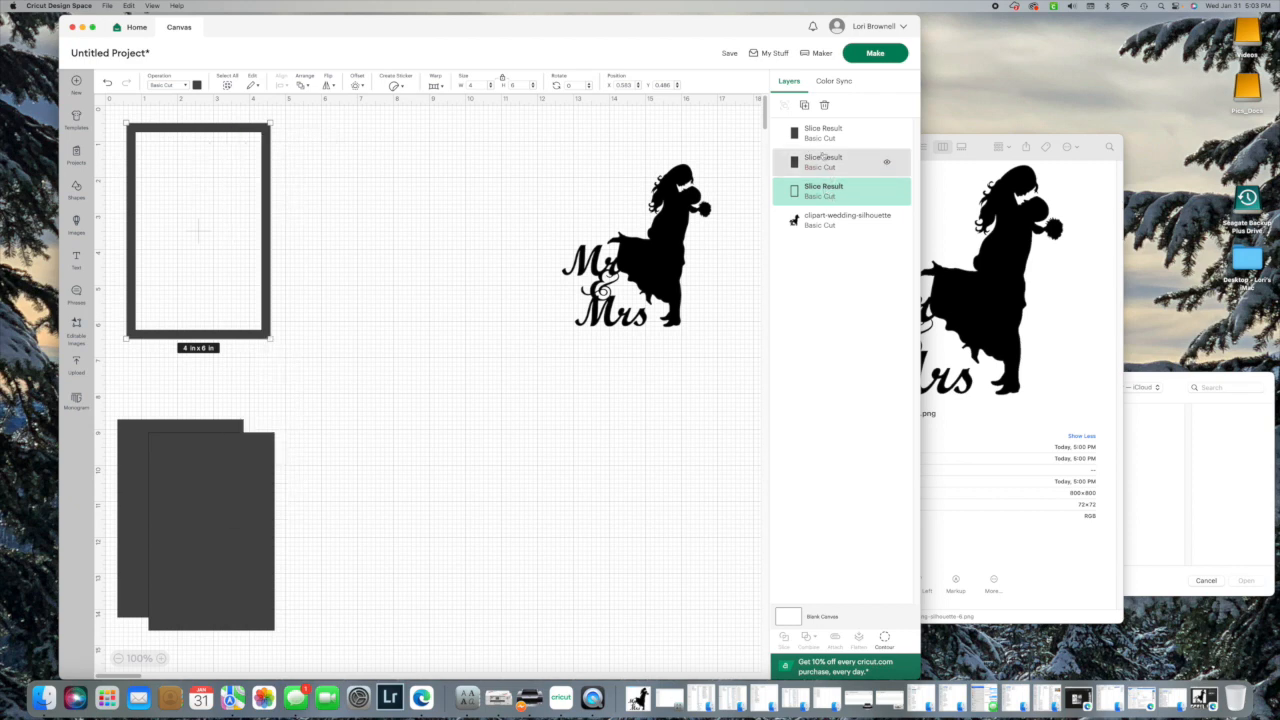
{"action": "left_click", "coordinate": [258, 464]}
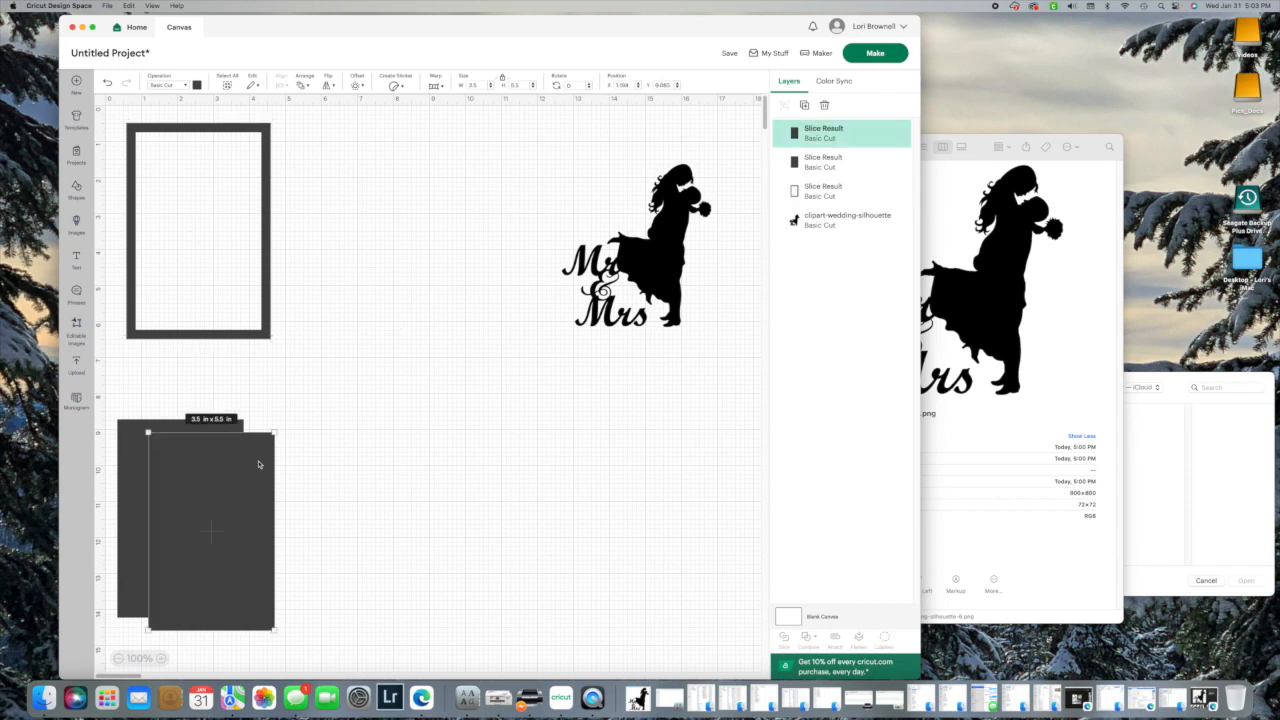
{"action": "key", "text": "Delete"}
{"action": "left_click", "coordinate": [165, 437]}
{"action": "key", "text": "Delete"}
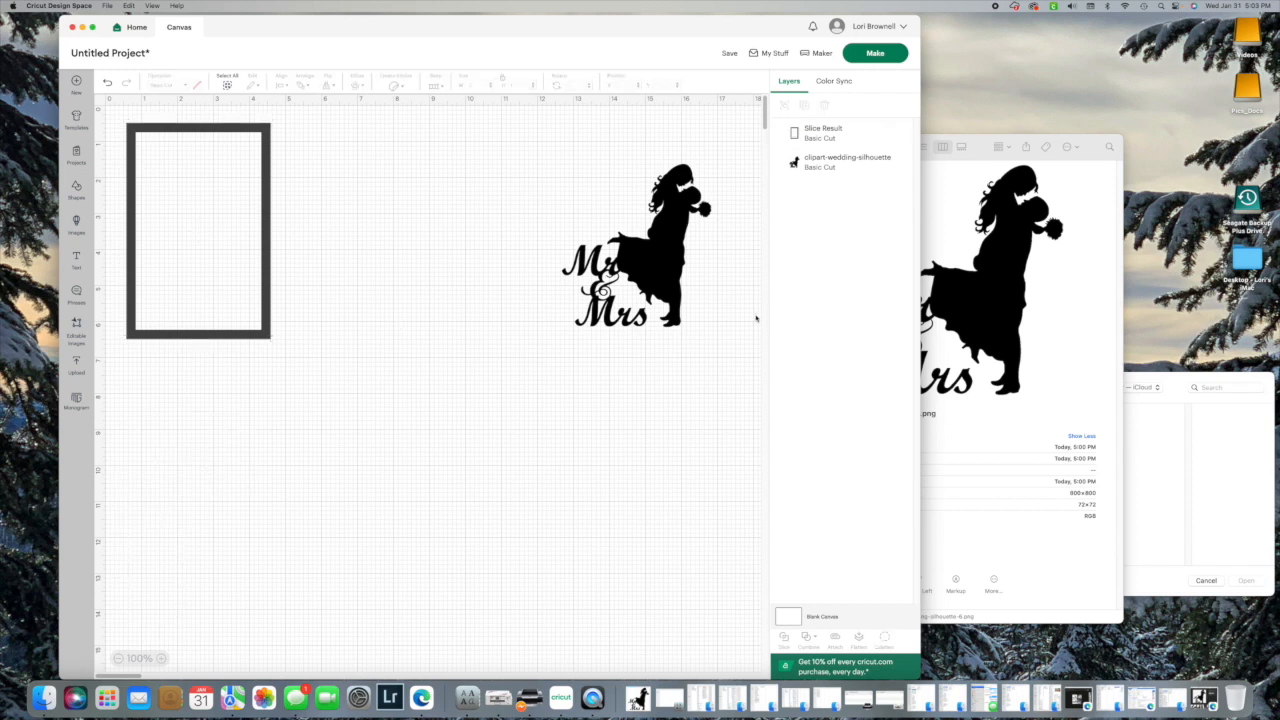
Step: Duplicate the 4 × 6 in frame and place the copy beside the original, clear of it
{"action": "right_click", "coordinate": [847, 133]}
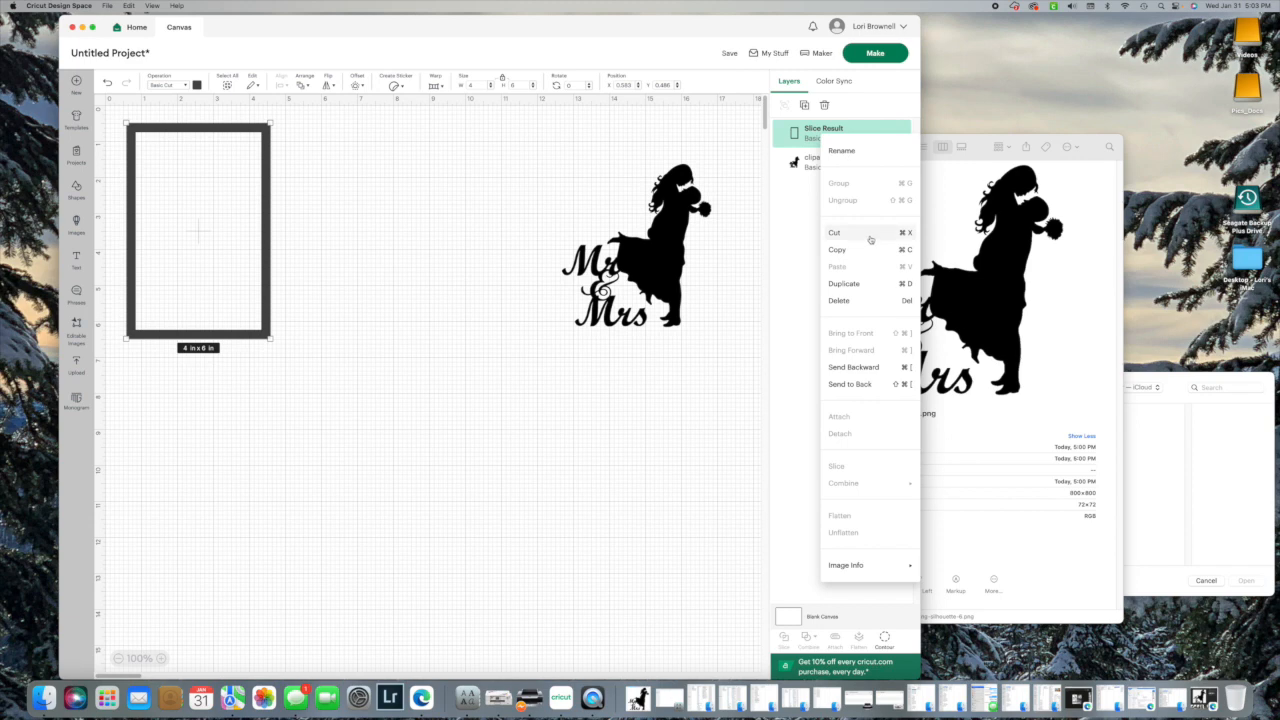
{"action": "left_click", "coordinate": [859, 288]}
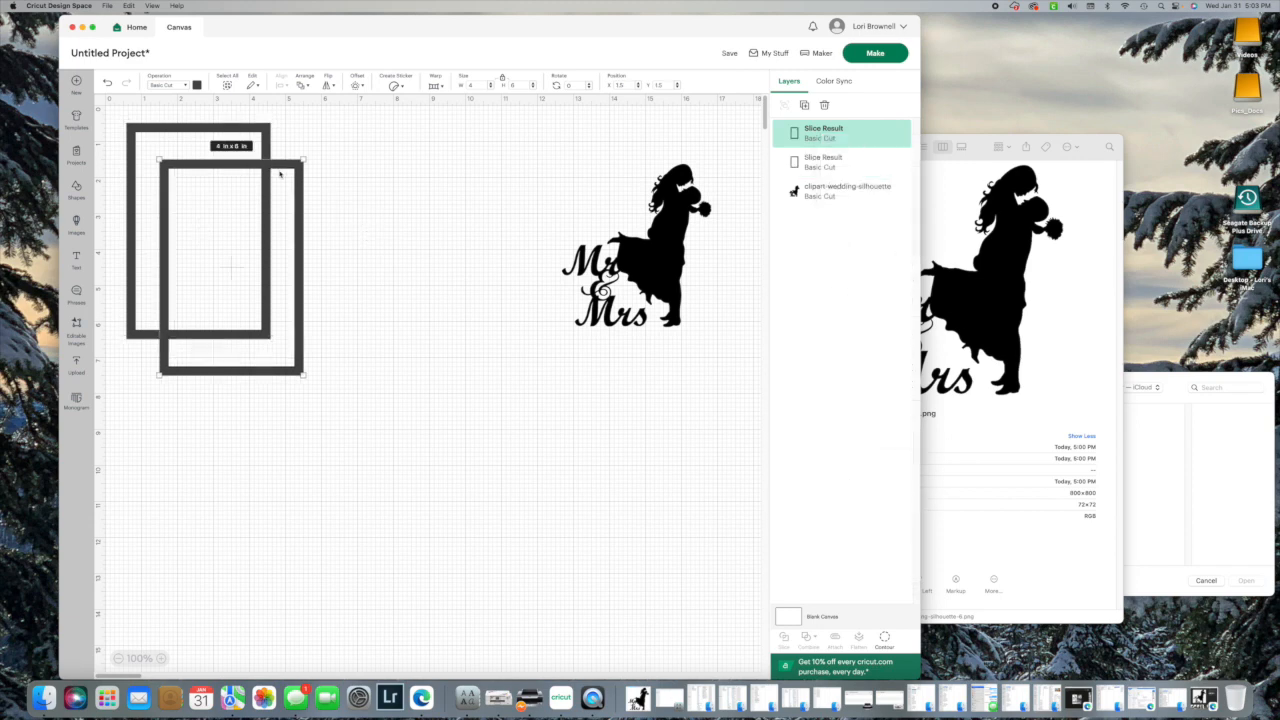
{"action": "left_click", "coordinate": [443, 163]}
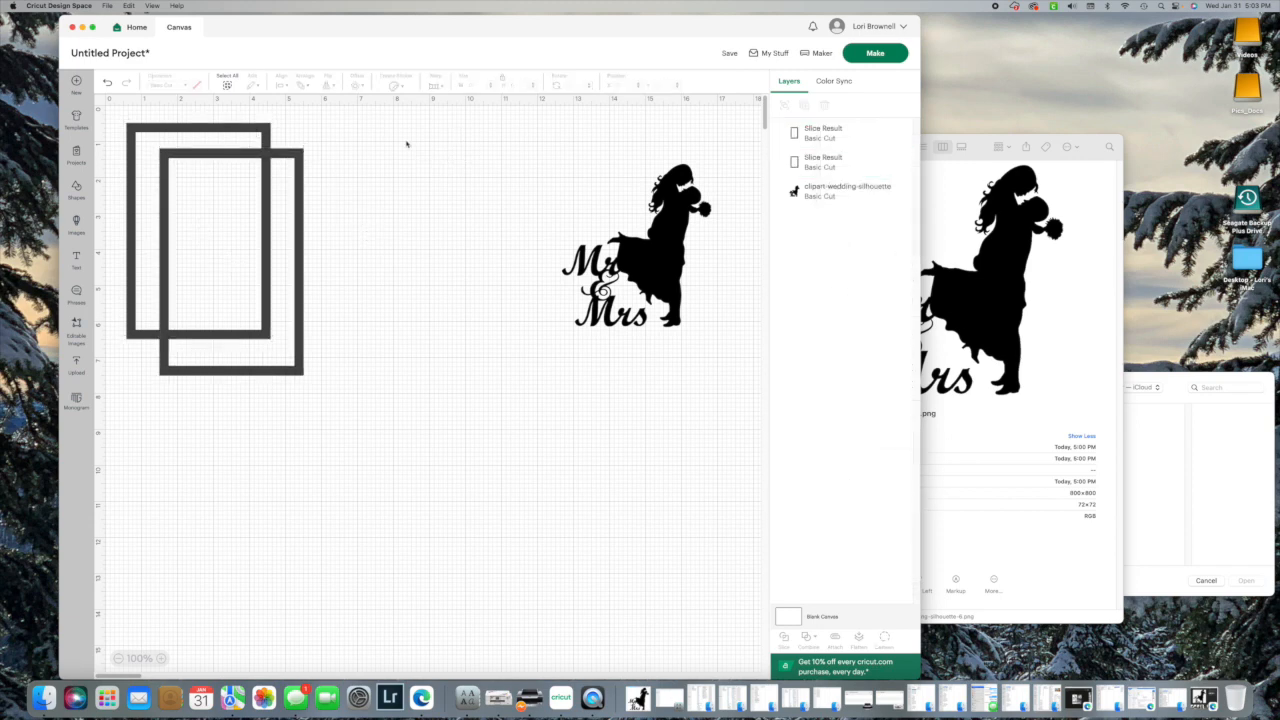
{"action": "left_click", "coordinate": [107, 82]}
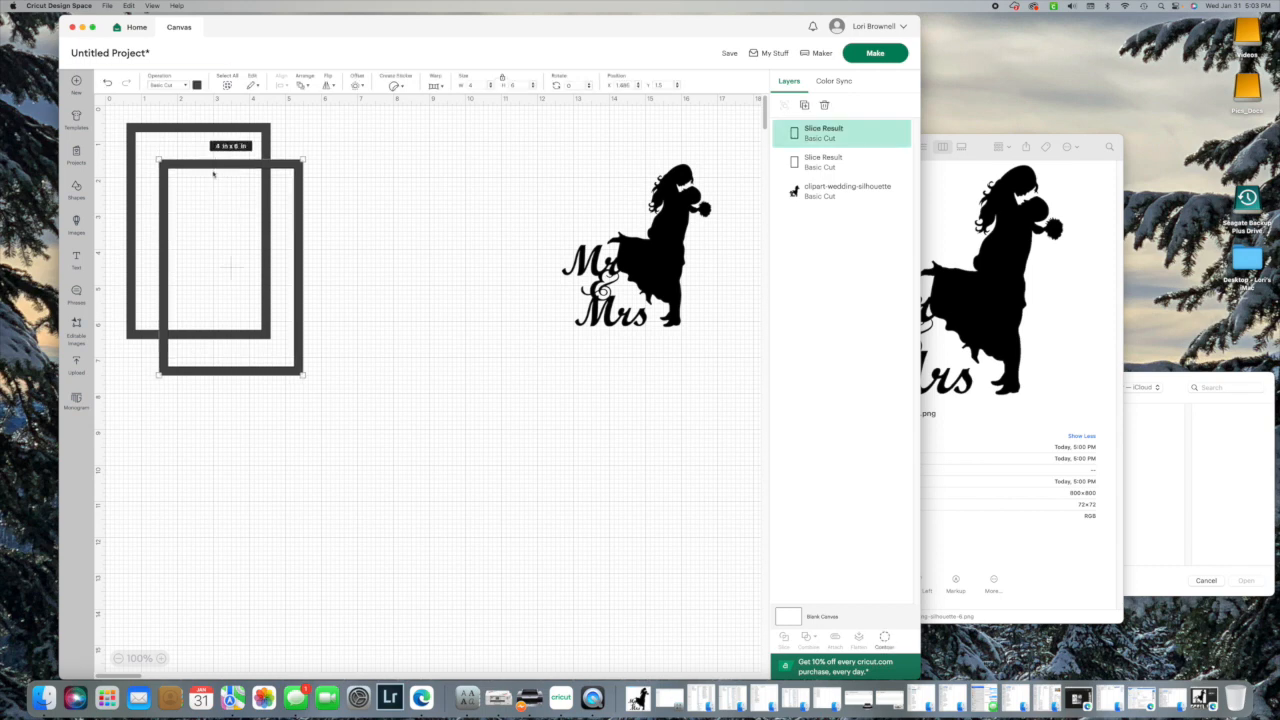
{"action": "left_click_drag", "start_coordinate": [211, 183], "coordinate": [366, 155]}
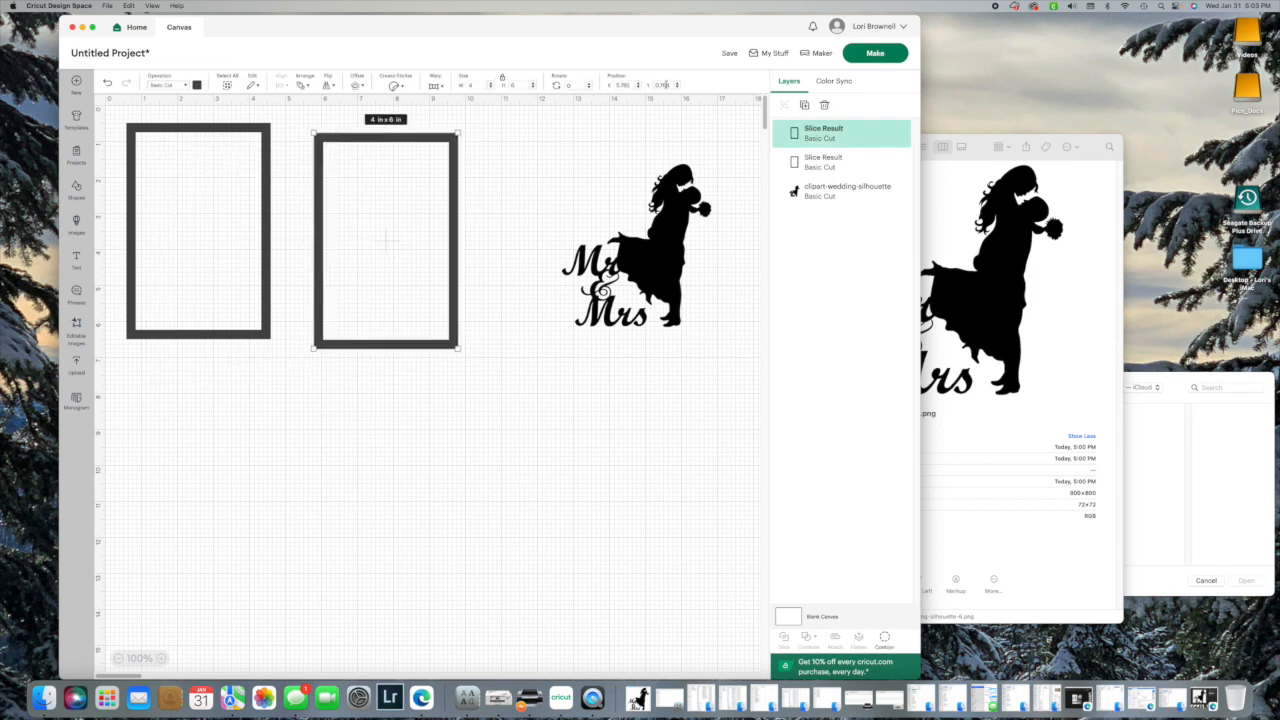
Step: Move the wedding silhouette into the duplicate frame and shrink it to about 3.85 × 4.21 in
{"action": "left_click_drag", "start_coordinate": [675, 251], "coordinate": [423, 264]}
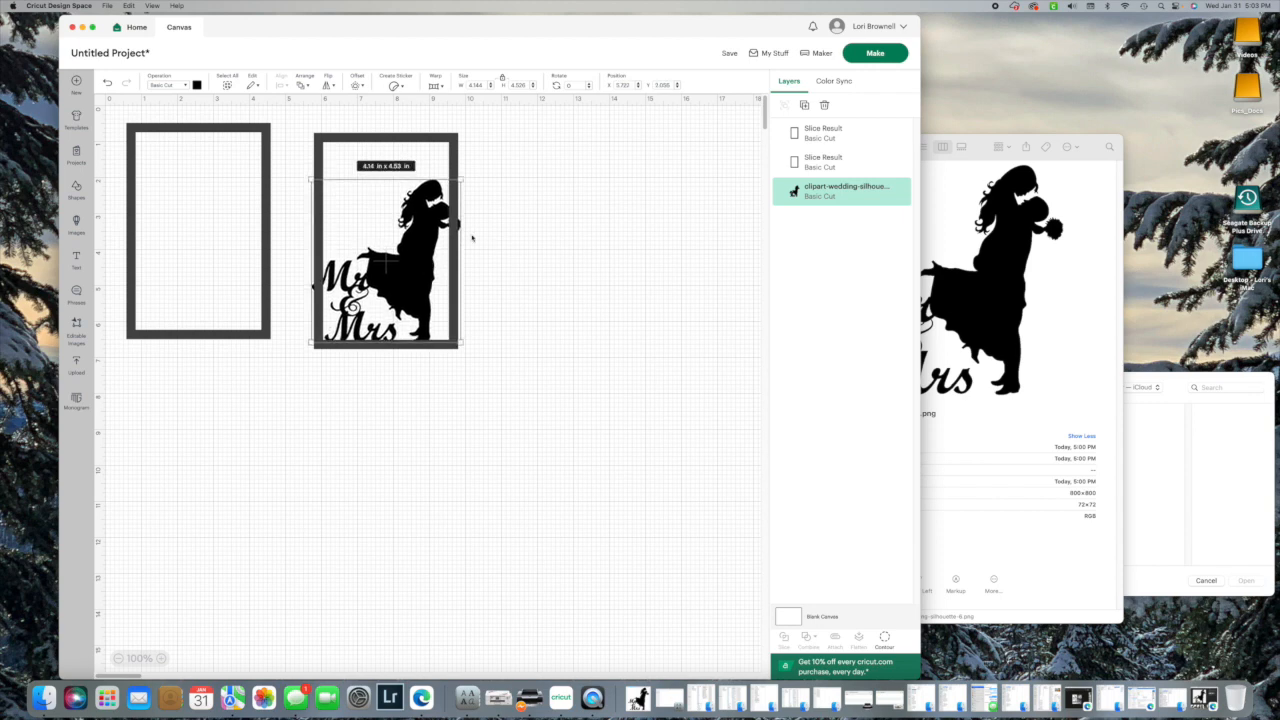
{"action": "left_click_drag", "start_coordinate": [457, 178], "coordinate": [415, 226]}
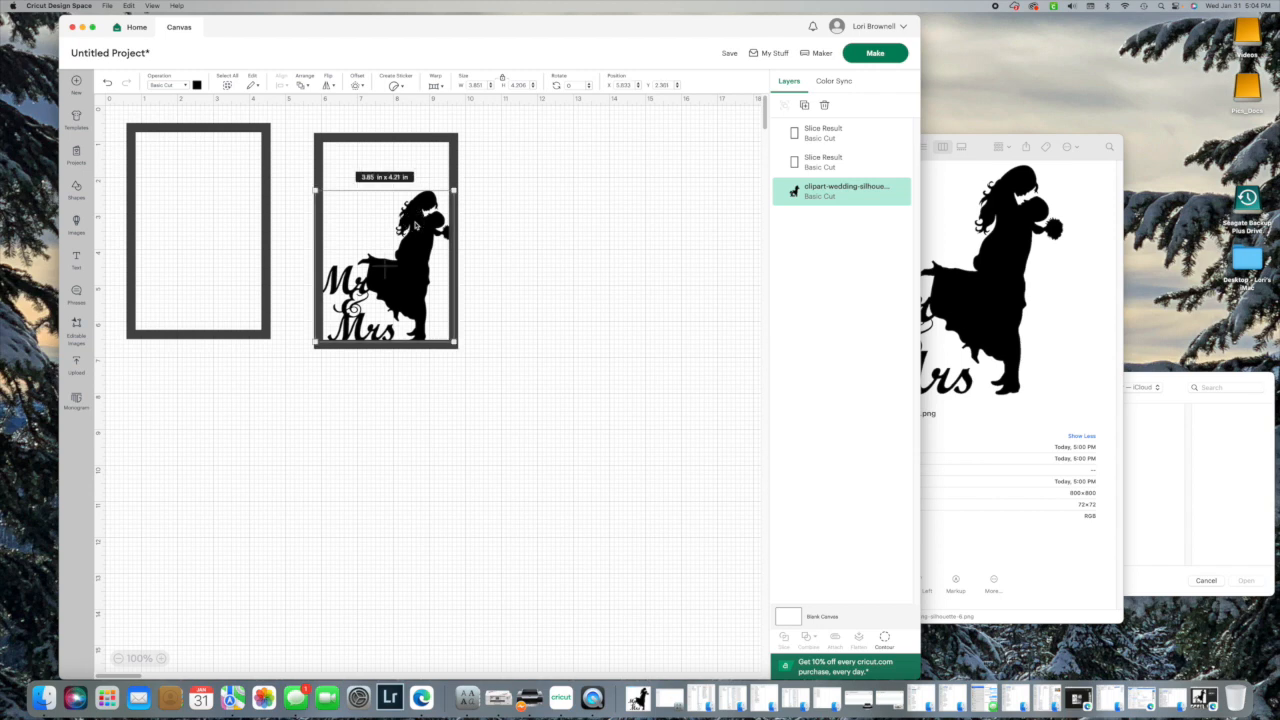
{"action": "left_click", "coordinate": [541, 242]}
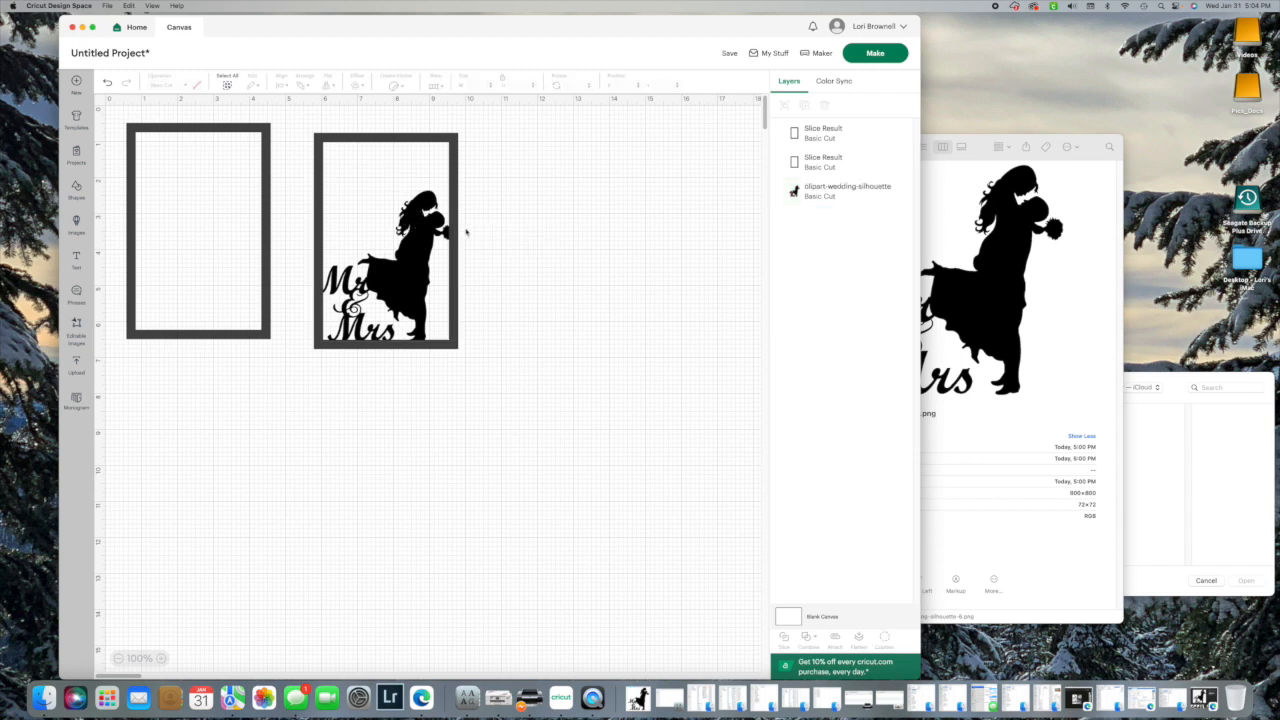
Step: Nudge the duplicate frame and shrink the silhouette to about 3.76 × 4.11 in so its outer edges overlap the border
{"action": "left_click", "coordinate": [416, 290]}
{"action": "left_click_drag", "start_coordinate": [416, 290], "coordinate": [410, 255]}
{"action": "left_click", "coordinate": [559, 259]}
{"action": "left_click", "coordinate": [414, 247]}
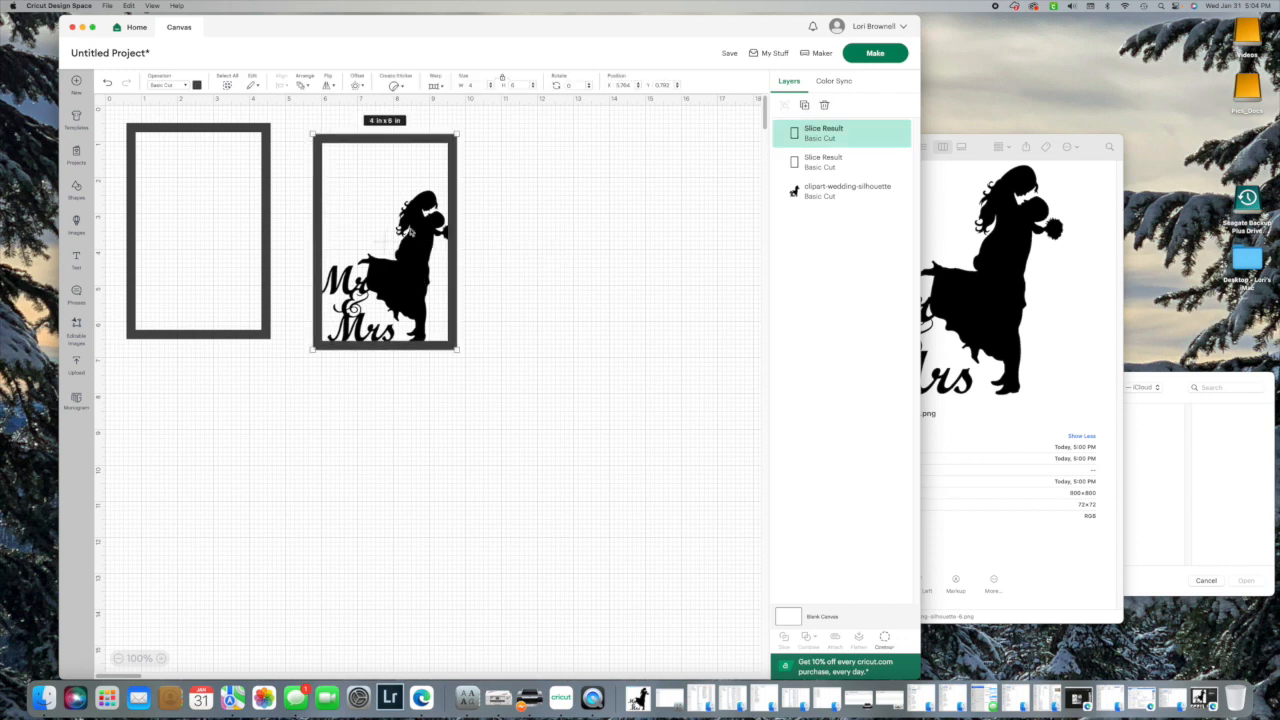
{"action": "left_click", "coordinate": [813, 195]}
{"action": "left_click_drag", "start_coordinate": [453, 190], "coordinate": [446, 194]}
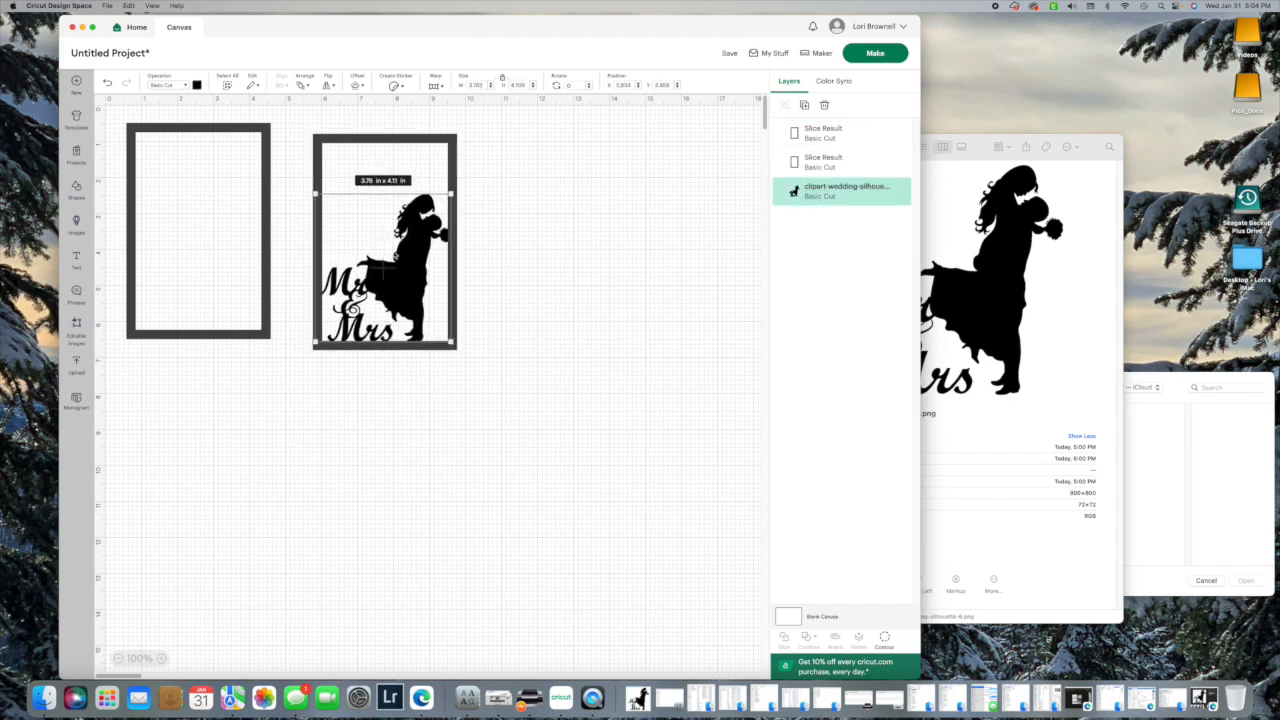
{"action": "left_click", "coordinate": [499, 265]}
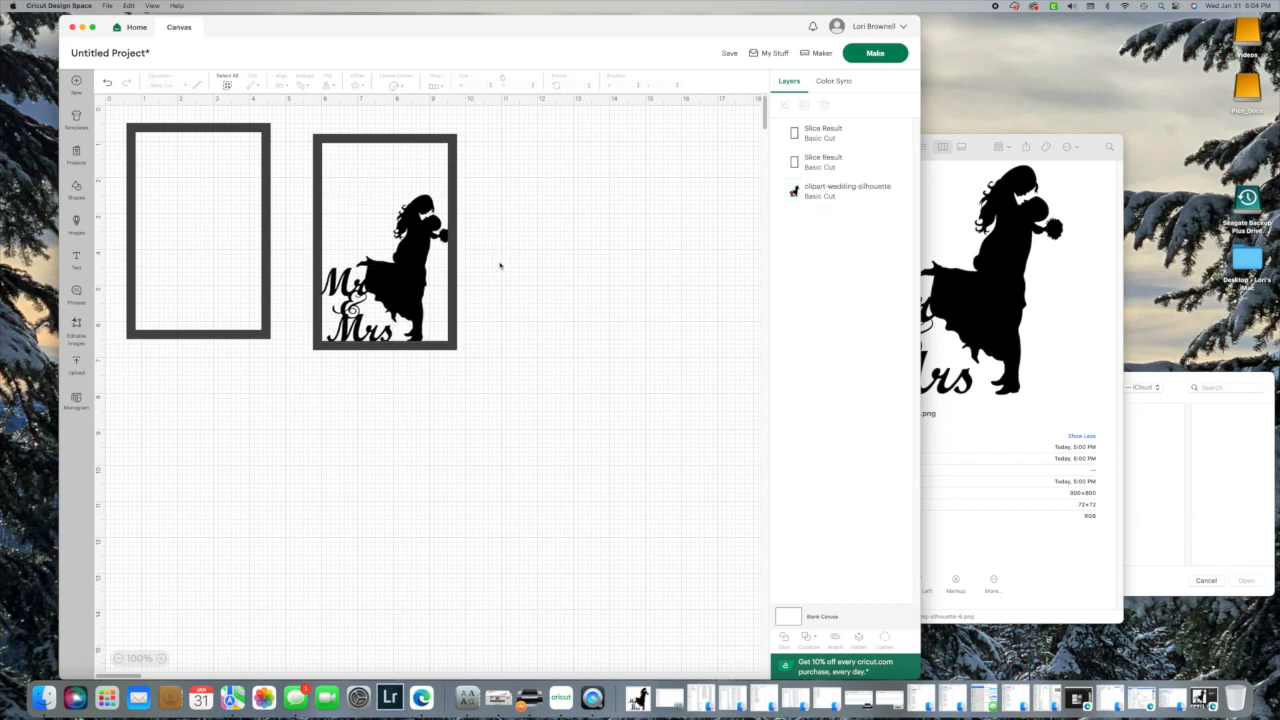
Step: Unite the duplicate frame with the wedding silhouette and move the combined design away from the empty frame
{"action": "left_click", "coordinate": [408, 242]}
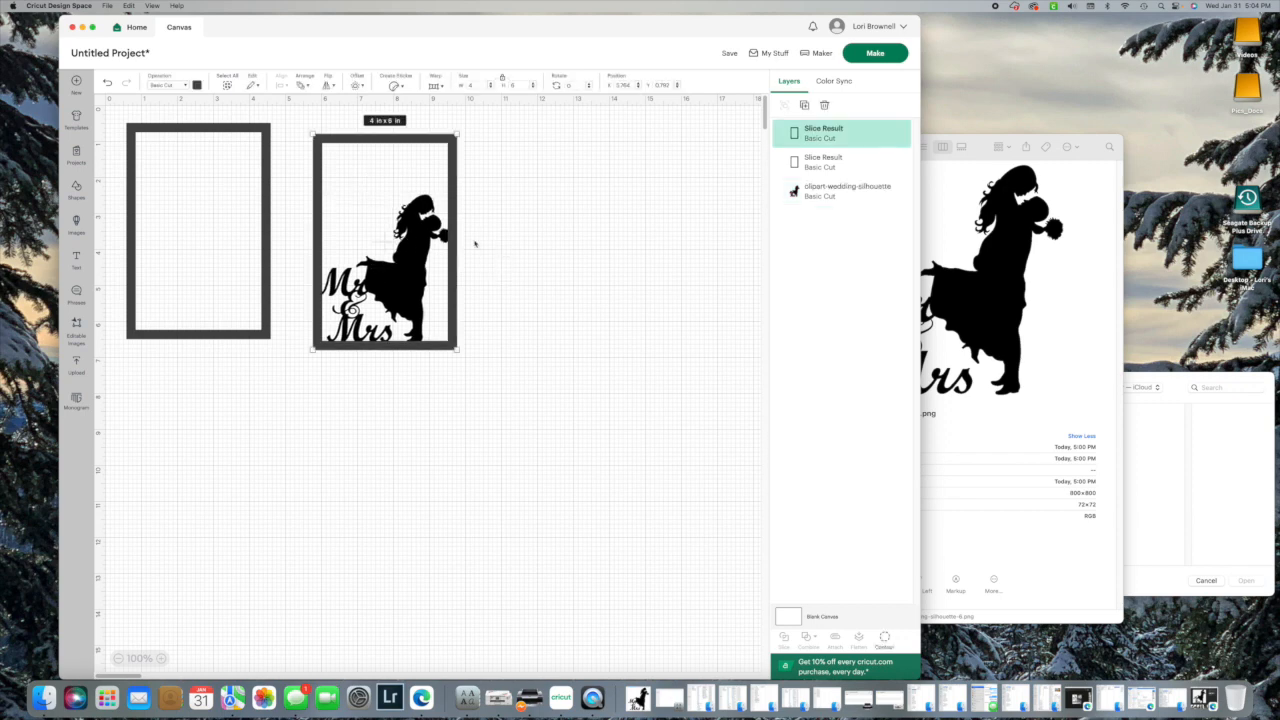
{"action": "left_click", "coordinate": [815, 193], "text": "shift"}
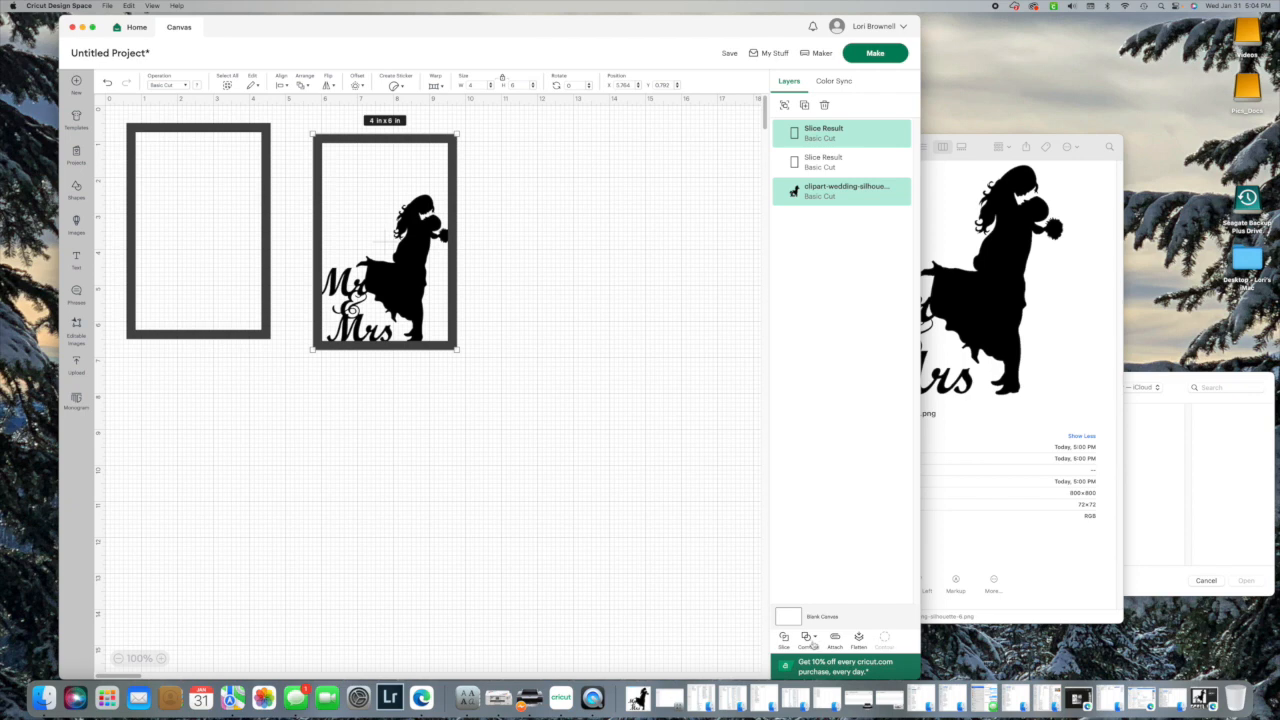
{"action": "left_click", "coordinate": [814, 641]}
{"action": "left_click", "coordinate": [830, 563]}
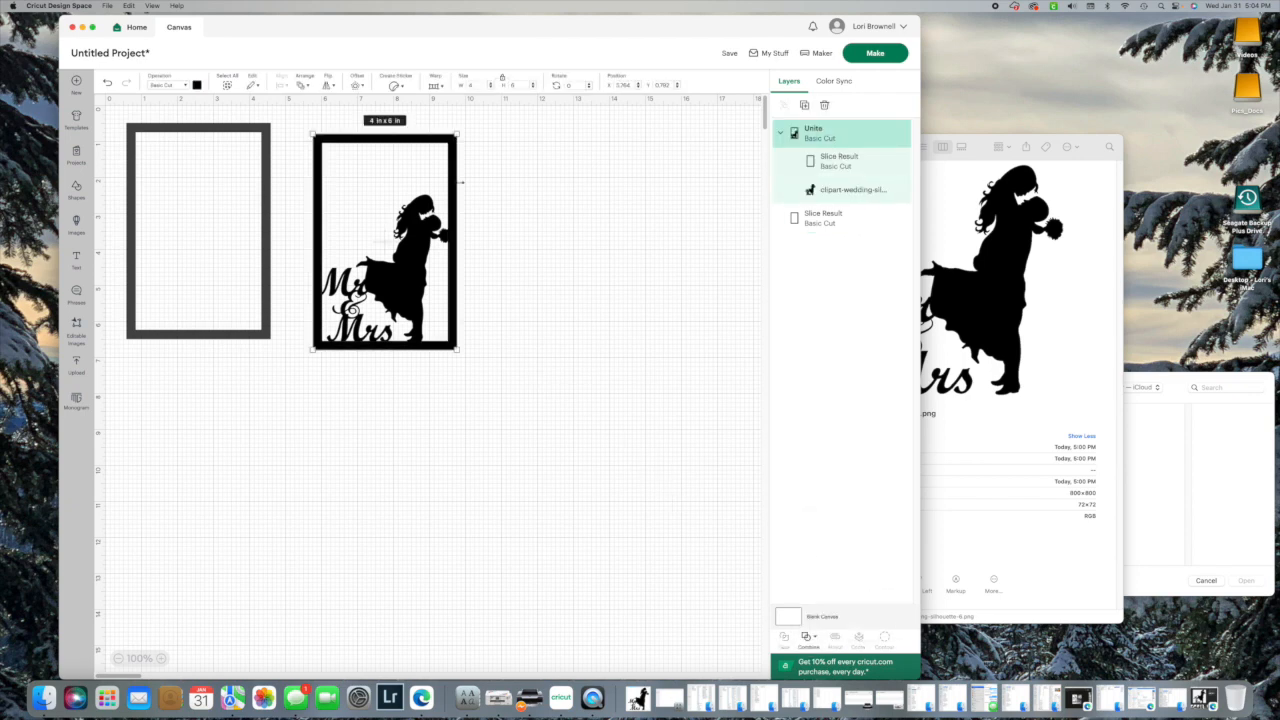
{"action": "left_click_drag", "start_coordinate": [416, 213], "coordinate": [494, 215]}
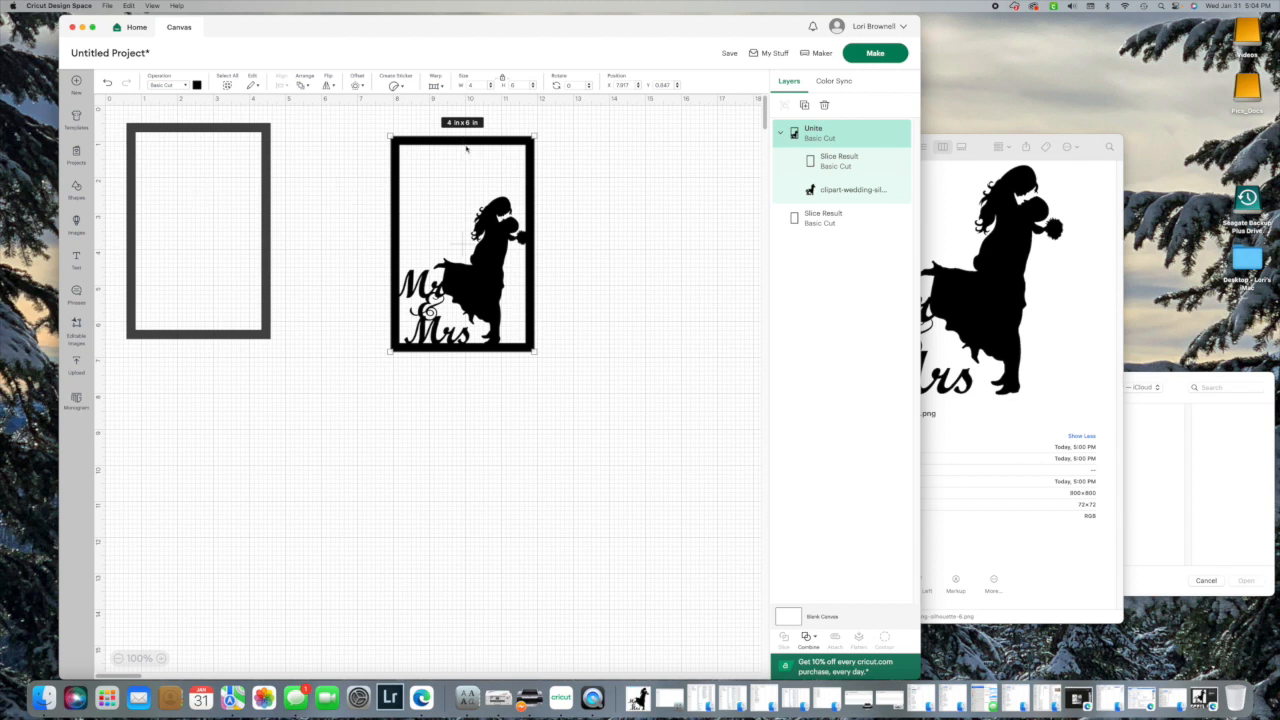
{"action": "left_click_drag", "start_coordinate": [460, 163], "coordinate": [494, 178]}
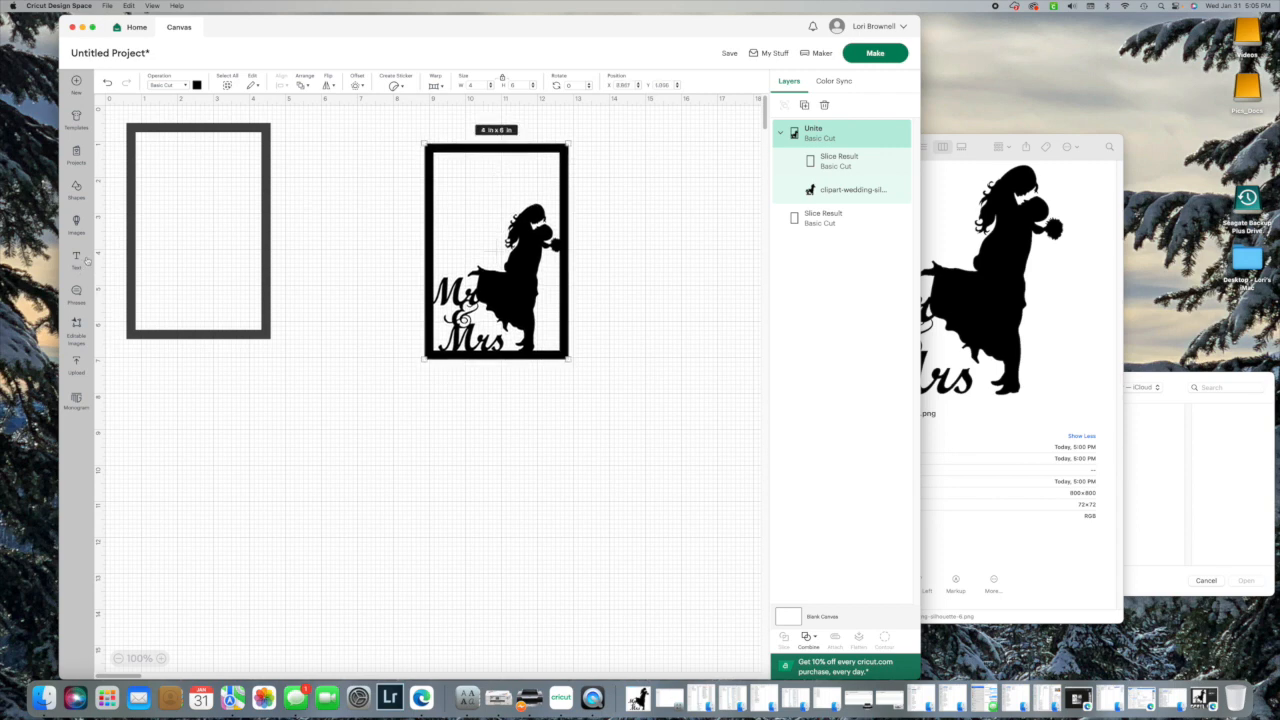
Step: Insert a free heart shape in the empty frame and set its width to 2.75 in
{"action": "left_click", "coordinate": [76, 190]}
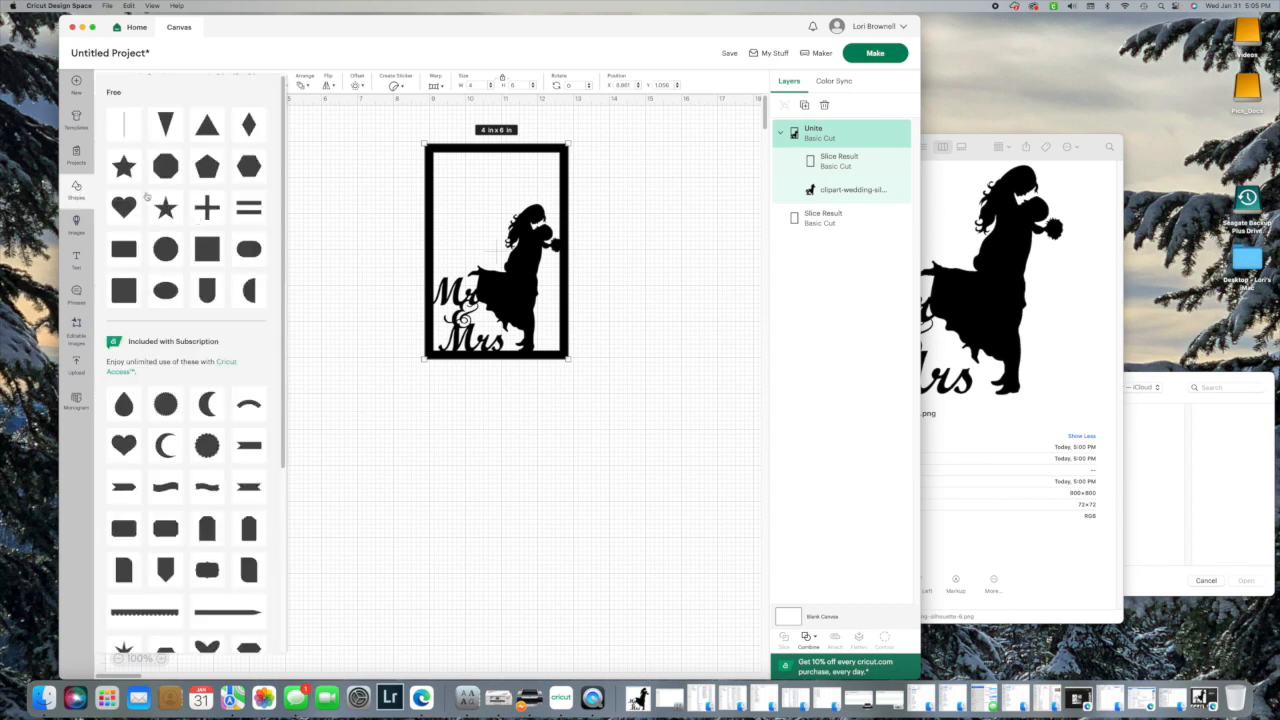
{"action": "left_click", "coordinate": [118, 205]}
{"action": "left_click_drag", "start_coordinate": [215, 207], "coordinate": [189, 192]}
{"action": "left_click", "coordinate": [479, 84]}
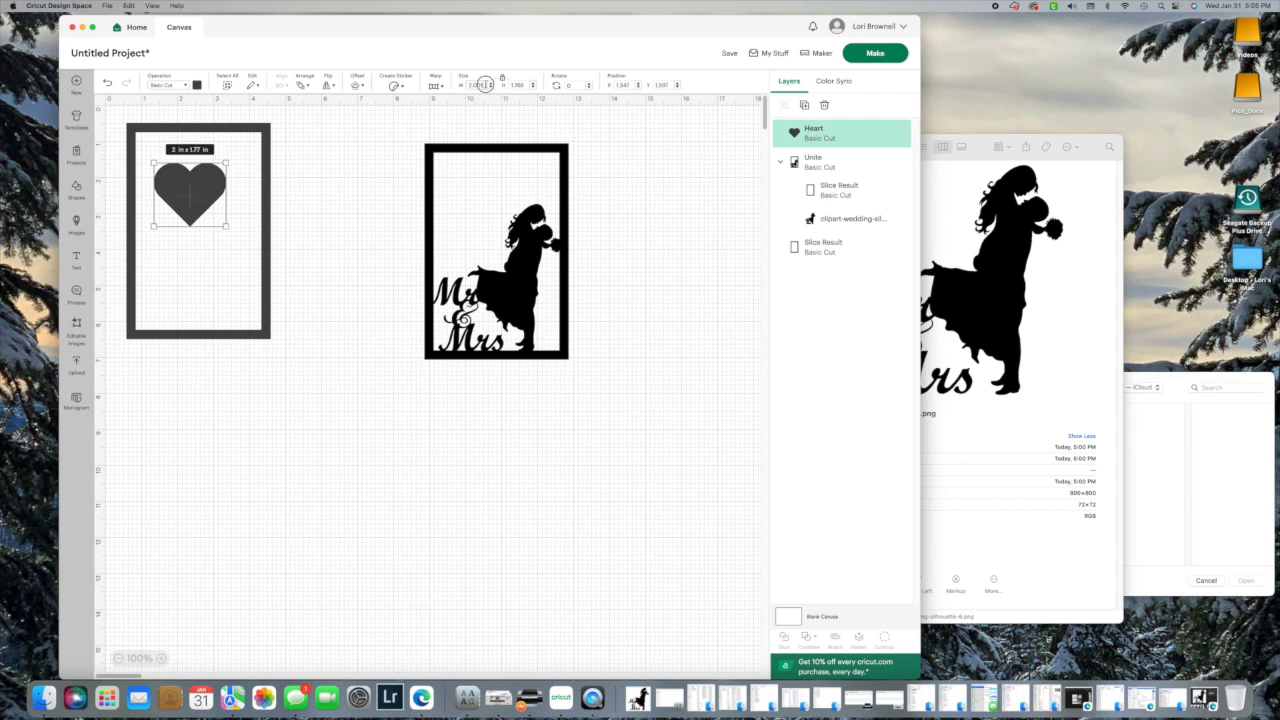
{"action": "type", "text": "2"}
{"action": "key", "text": "Return"}
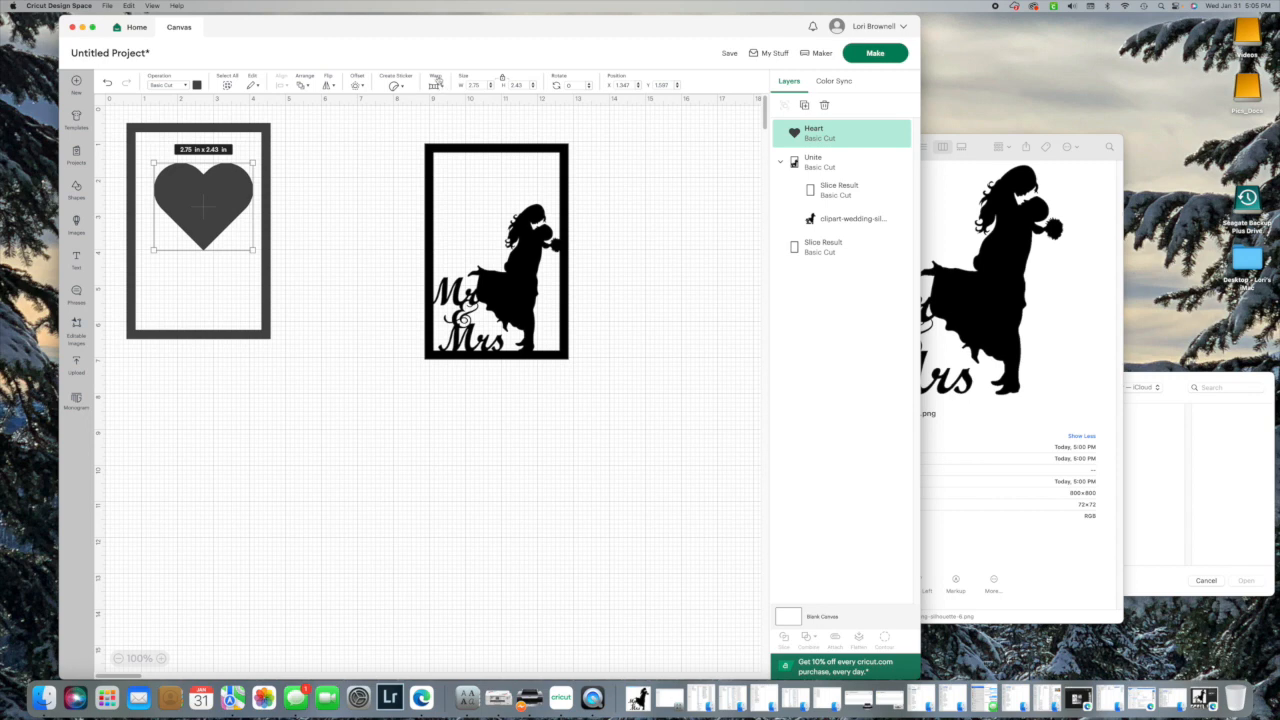
Step: Try the heart in the empty frame's upper-left corner, and place it in a clear space between that frame and the united design
{"action": "left_click", "coordinate": [322, 152]}
{"action": "left_click_drag", "start_coordinate": [218, 189], "coordinate": [198, 158]}
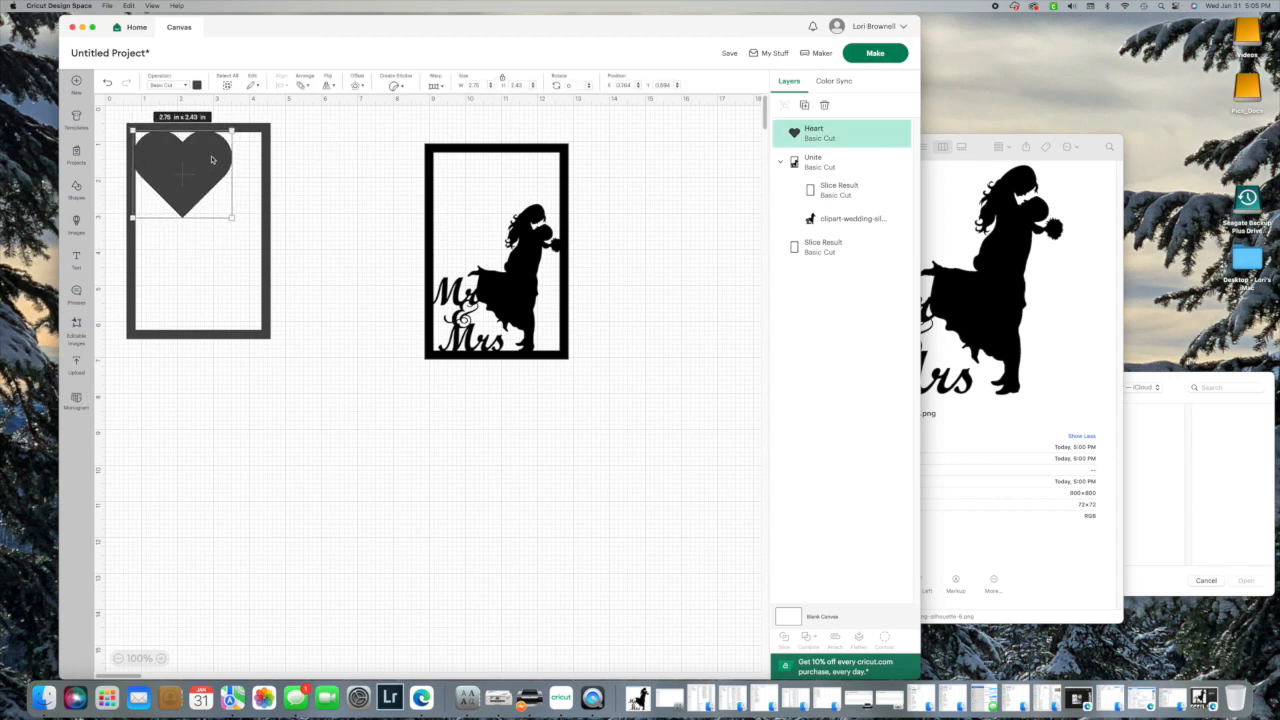
{"action": "left_click_drag", "start_coordinate": [561, 166], "coordinate": [628, 162]}
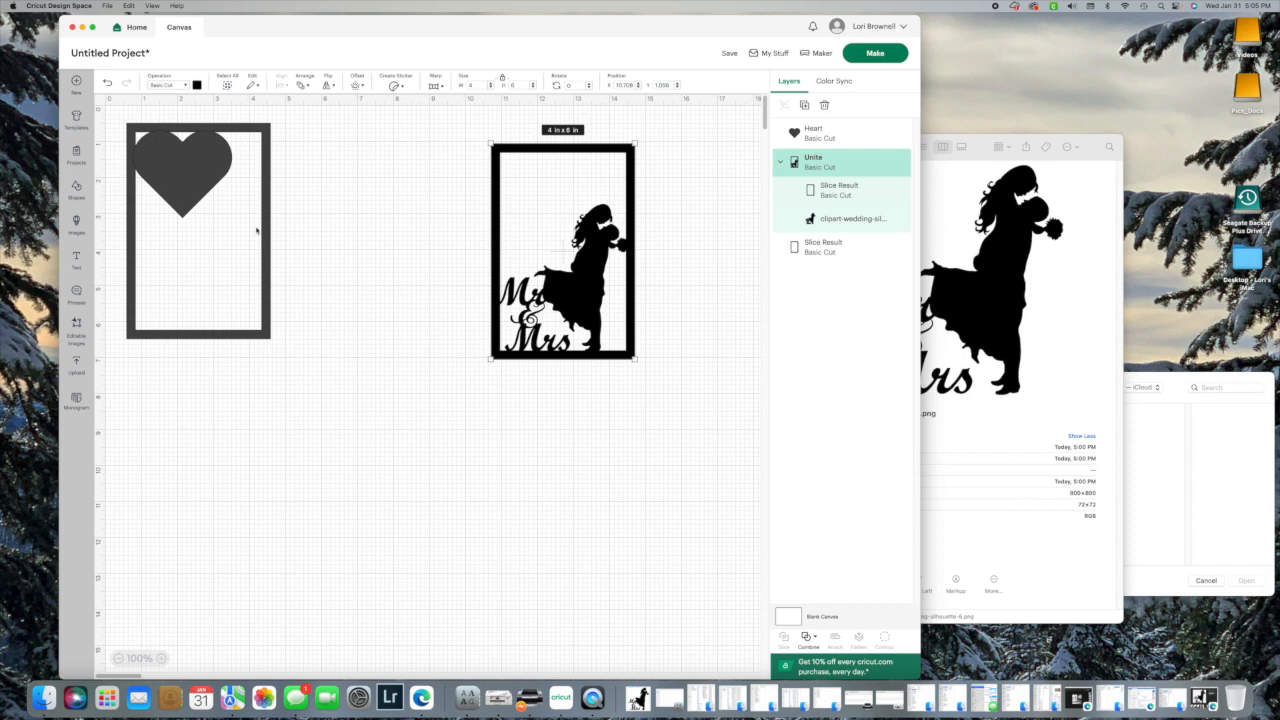
{"action": "left_click_drag", "start_coordinate": [197, 180], "coordinate": [363, 213]}
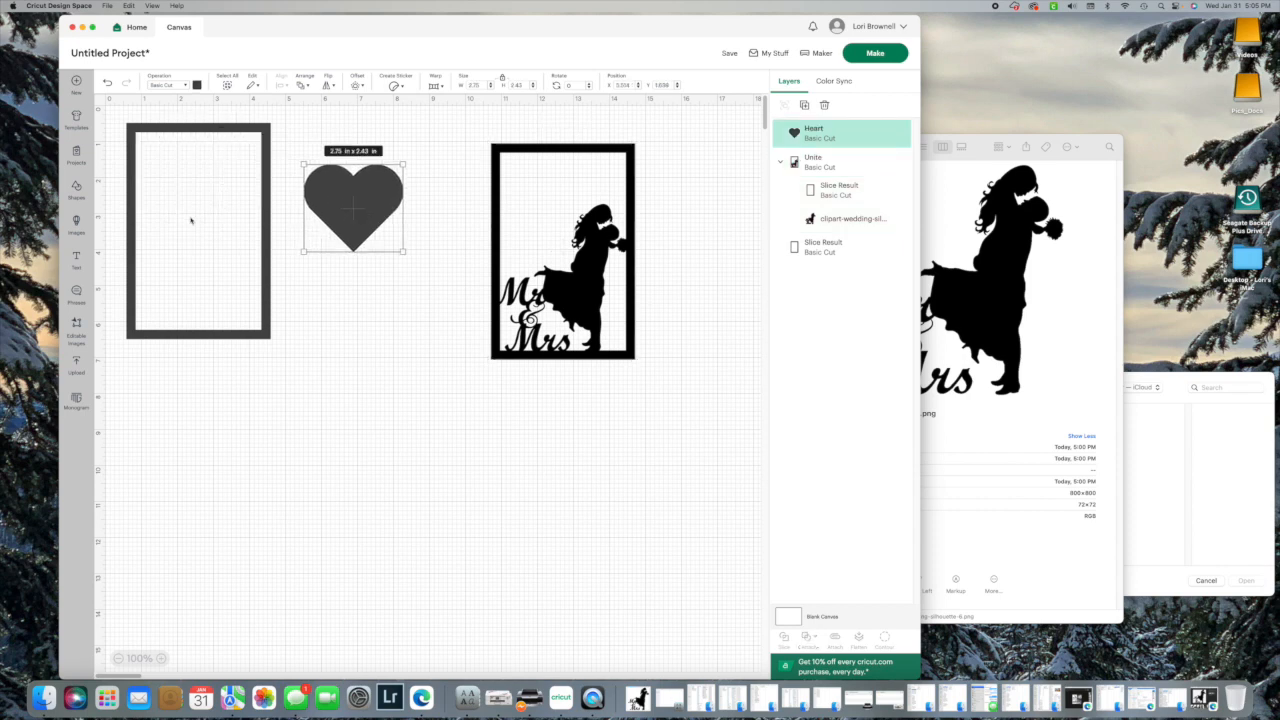
Step: Insert a second heart at its default 2 in width and place it on top of the larger heart
{"action": "left_click", "coordinate": [78, 192]}
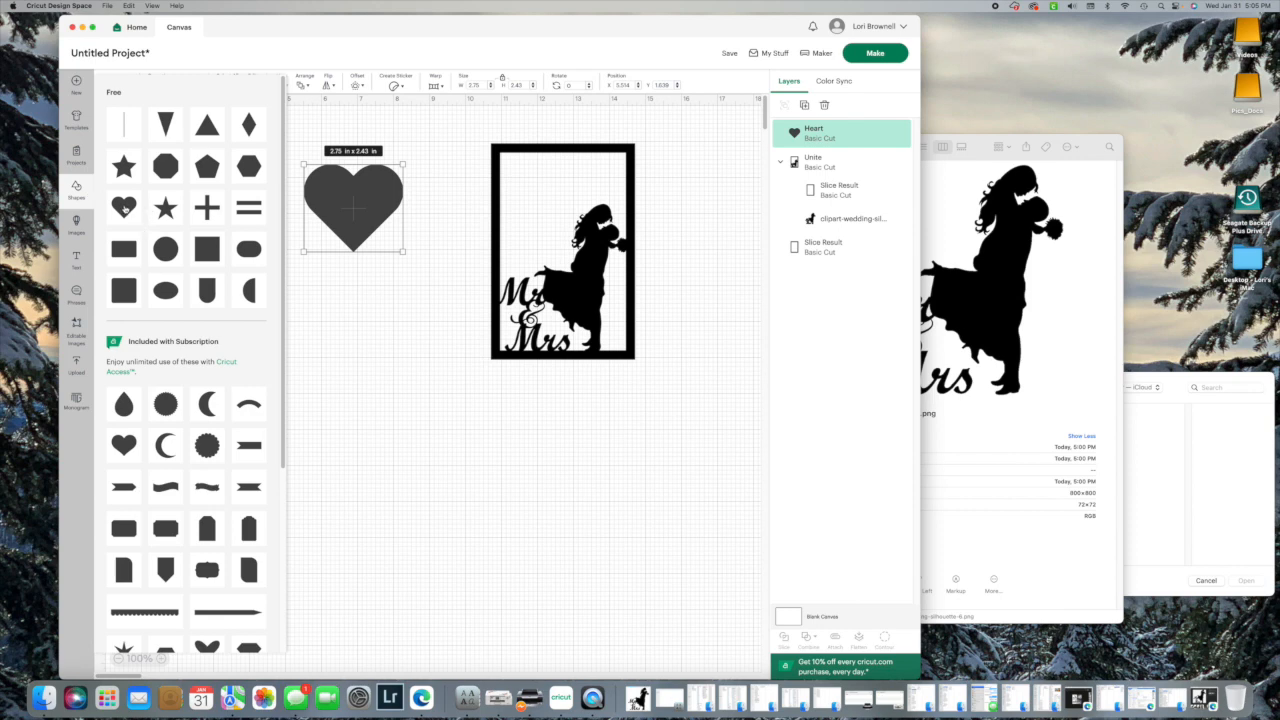
{"action": "left_click", "coordinate": [124, 207]}
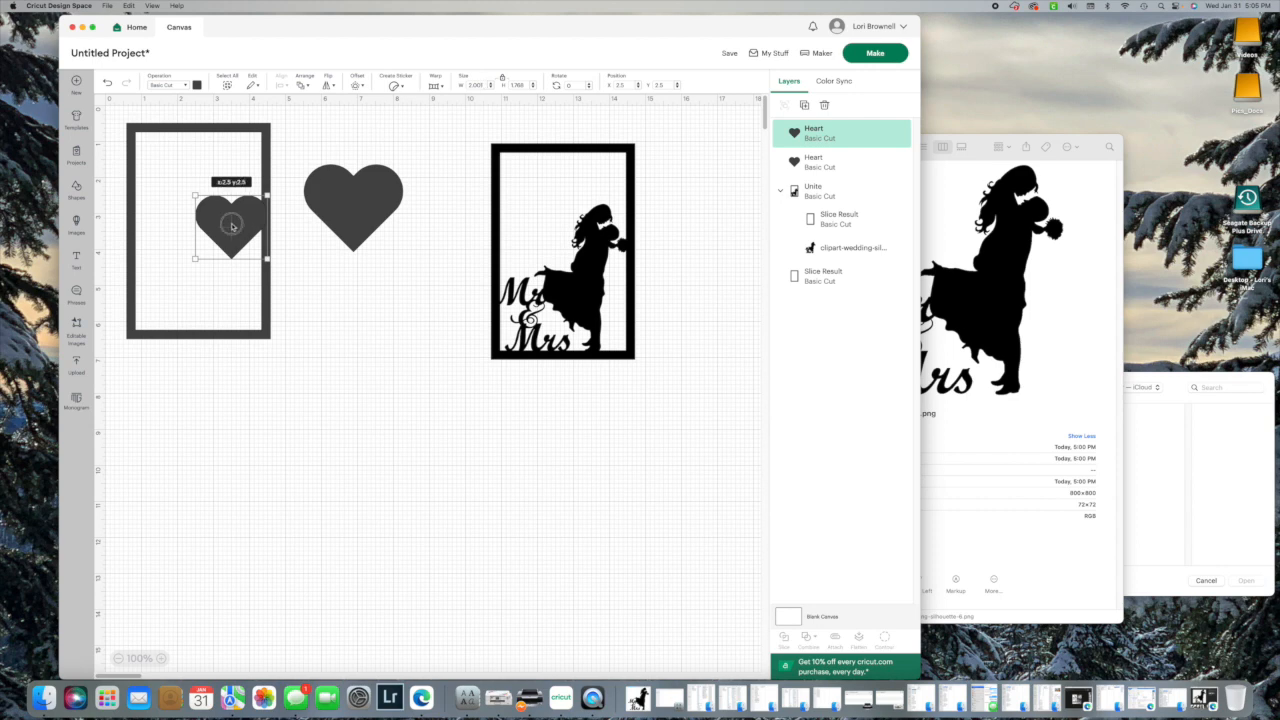
{"action": "left_click_drag", "start_coordinate": [236, 227], "coordinate": [359, 212]}
Step: Select both hearts, center them on each other, and slice the smaller one out of the larger one
{"action": "left_click_drag", "start_coordinate": [314, 151], "coordinate": [392, 222]}
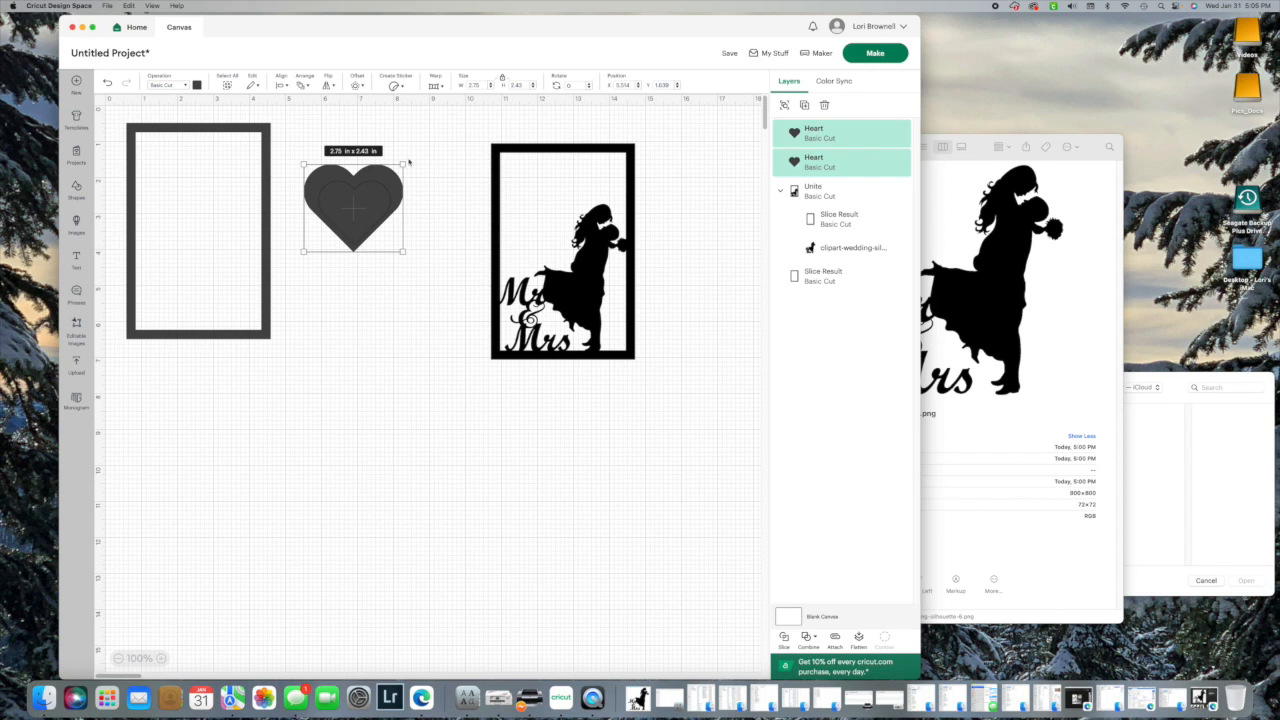
{"action": "left_click", "coordinate": [282, 85]}
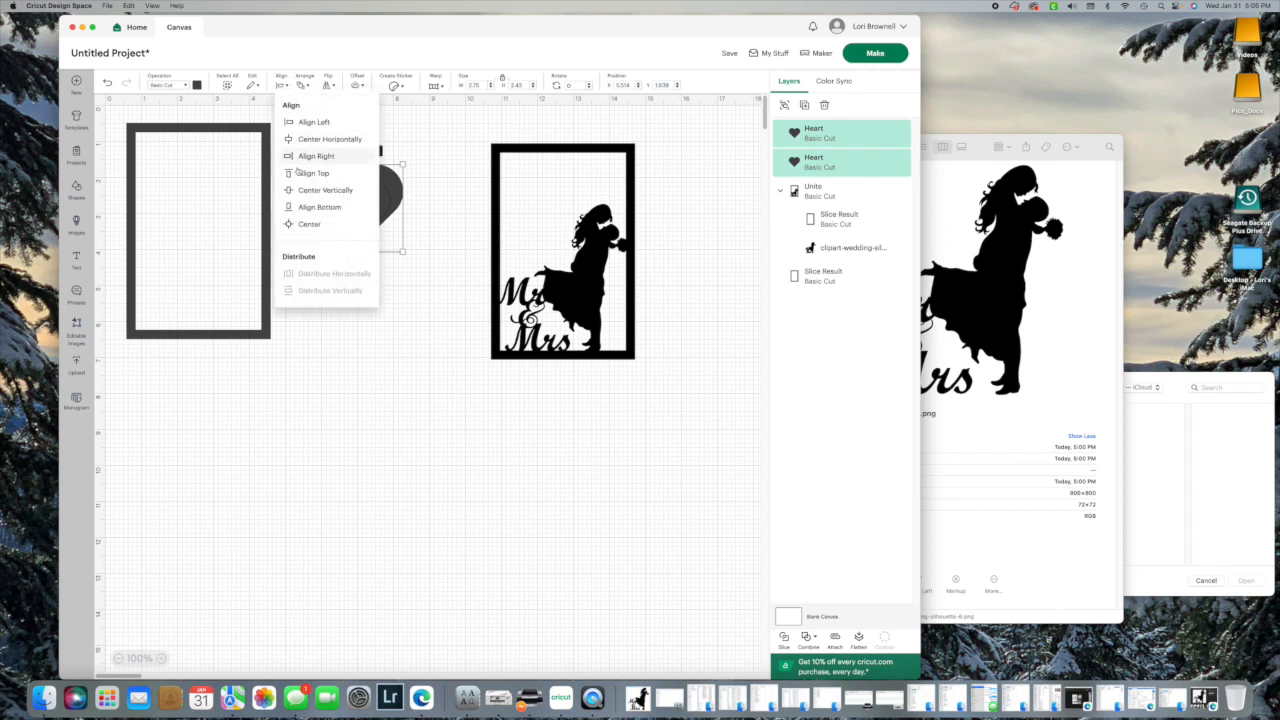
{"action": "left_click", "coordinate": [306, 223]}
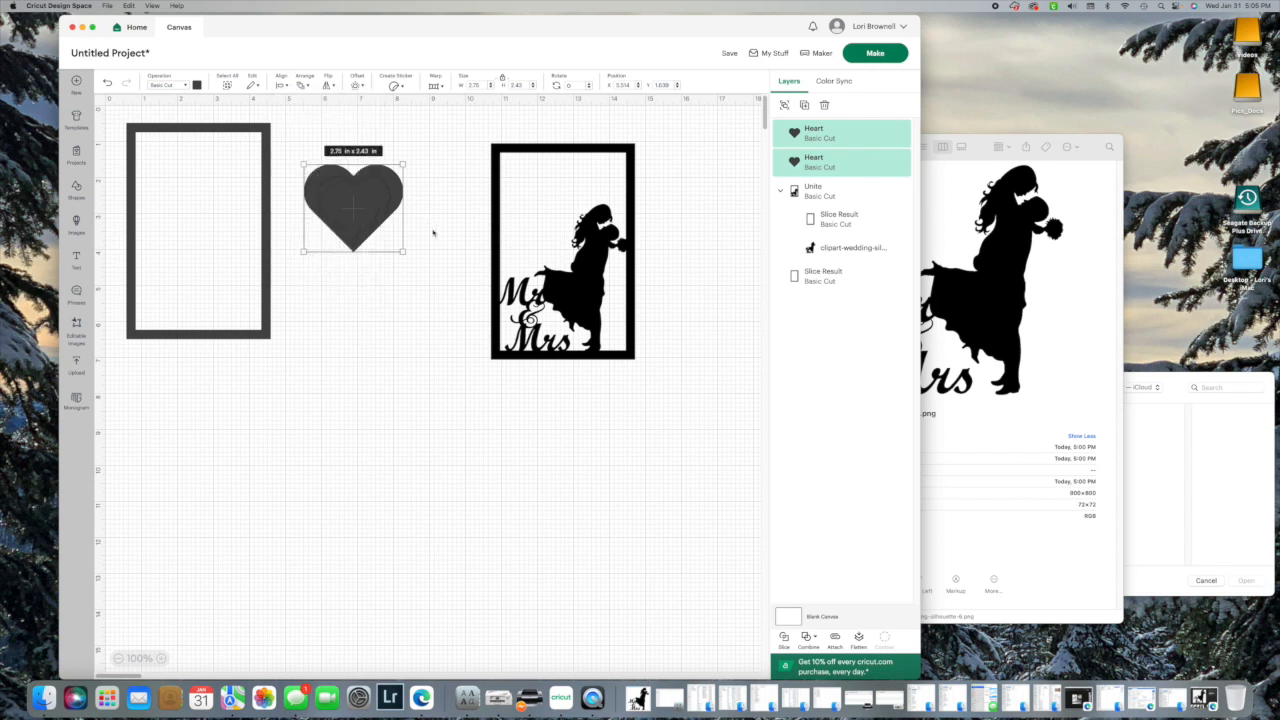
{"action": "left_click", "coordinate": [786, 640]}
Step: Pull the two solid inner hearts out of the heart outline and delete them
{"action": "left_click", "coordinate": [365, 236]}
{"action": "left_click_drag", "start_coordinate": [365, 236], "coordinate": [367, 416]}
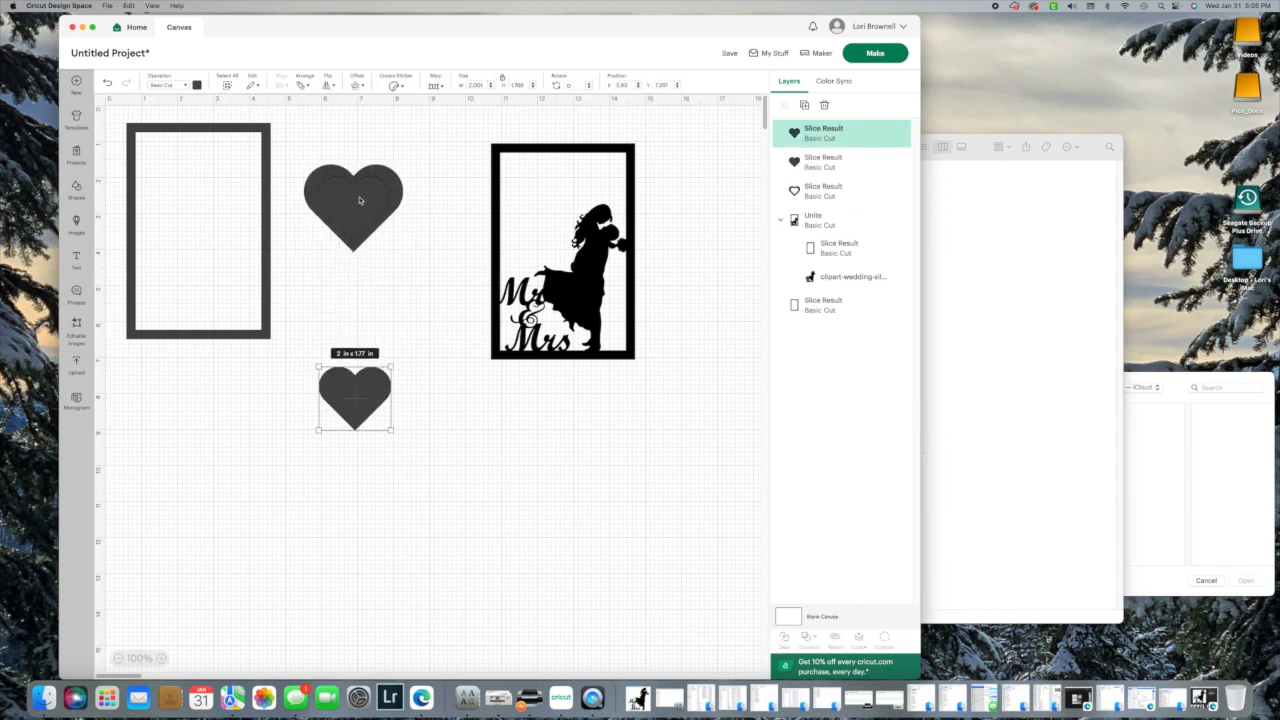
{"action": "left_click_drag", "start_coordinate": [362, 198], "coordinate": [332, 391]}
{"action": "key", "text": "Delete"}
{"action": "left_click", "coordinate": [355, 395]}
{"action": "key", "text": "Delete"}
Step: Move the heart outline into the empty frame's upper-left inner corner so it overlaps the border
{"action": "left_click", "coordinate": [389, 182]}
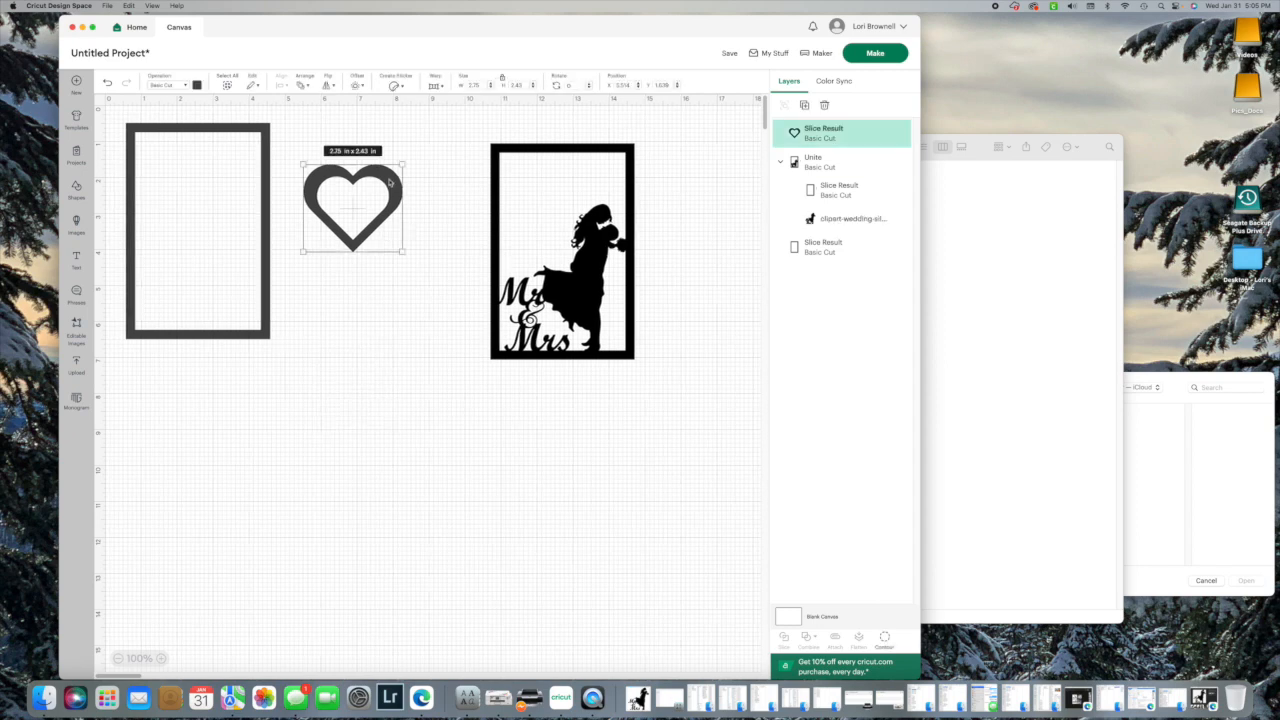
{"action": "left_click_drag", "start_coordinate": [389, 183], "coordinate": [217, 152]}
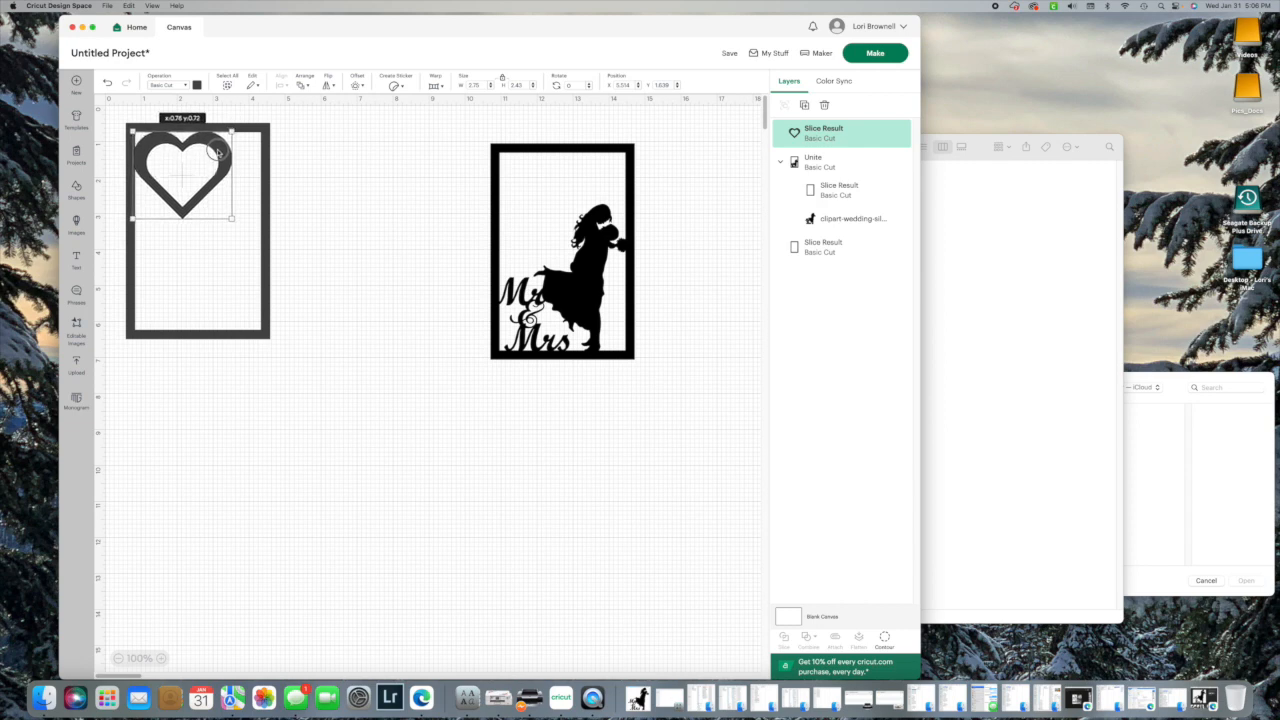
{"action": "left_click", "coordinate": [396, 175]}
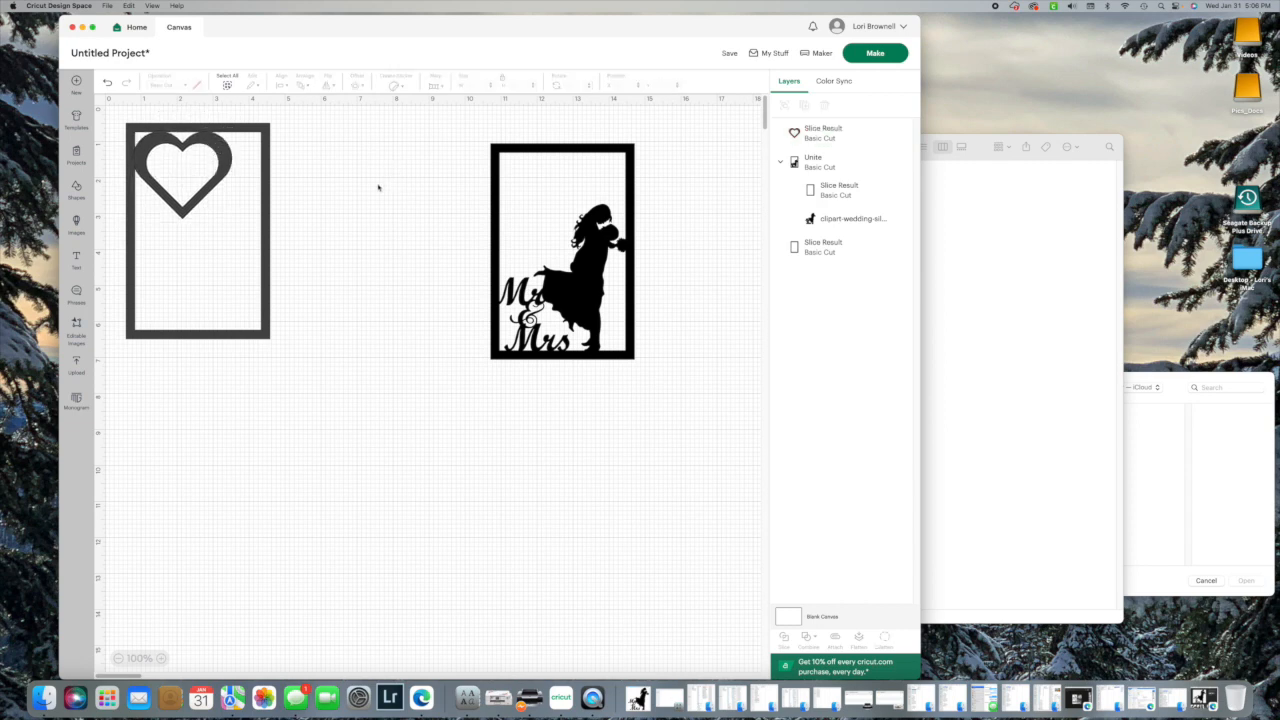
Step: Move the united "Mr & Mrs" silhouette frame closer to the heart frame
{"action": "left_click", "coordinate": [218, 148]}
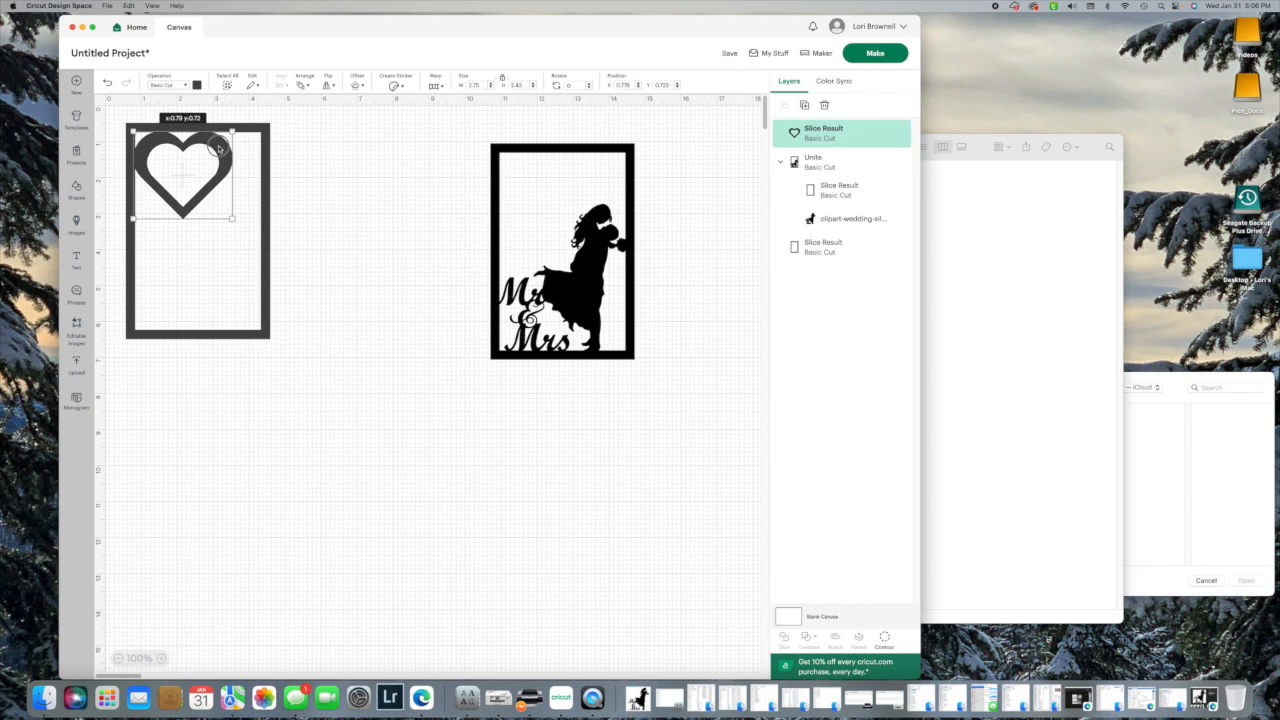
{"action": "left_click", "coordinate": [404, 176]}
{"action": "left_click_drag", "start_coordinate": [550, 153], "coordinate": [448, 152]}
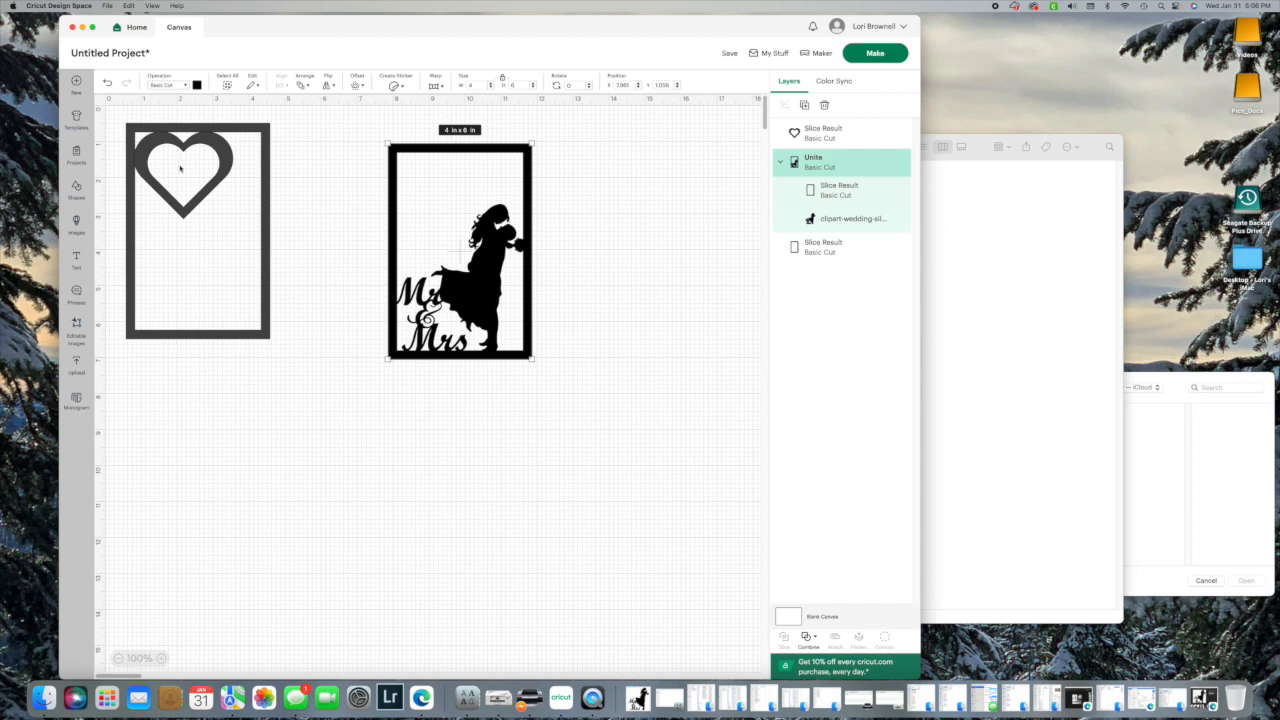
Step: Add two separate text objects for the initials K and R inside the heart frame, below the heart outline
{"action": "left_click", "coordinate": [76, 258]}
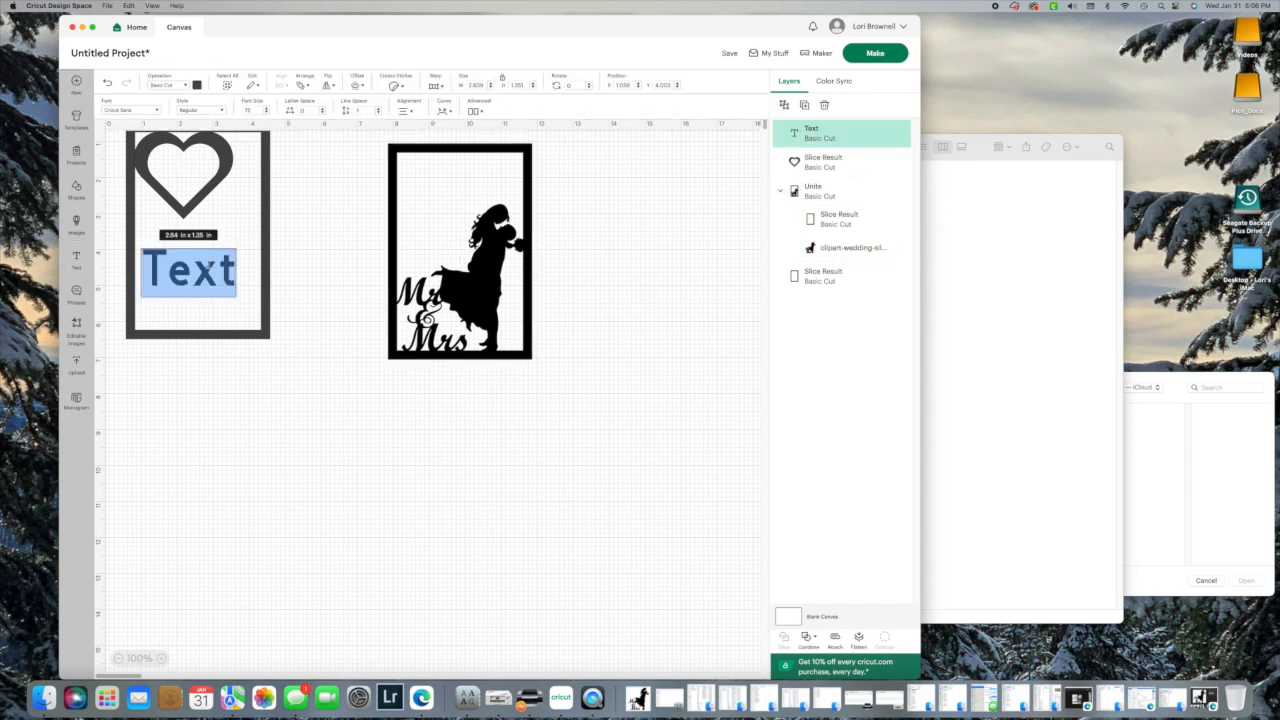
{"action": "type", "text": "K"}
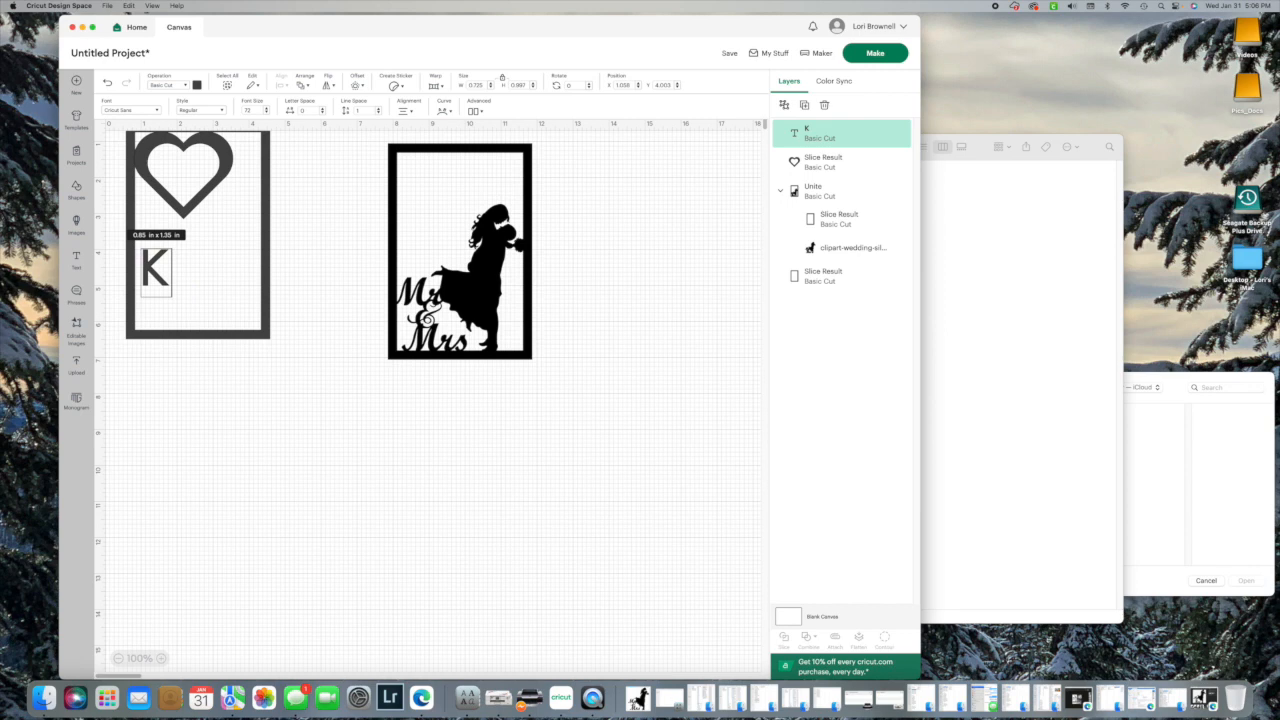
{"action": "left_click", "coordinate": [76, 259]}
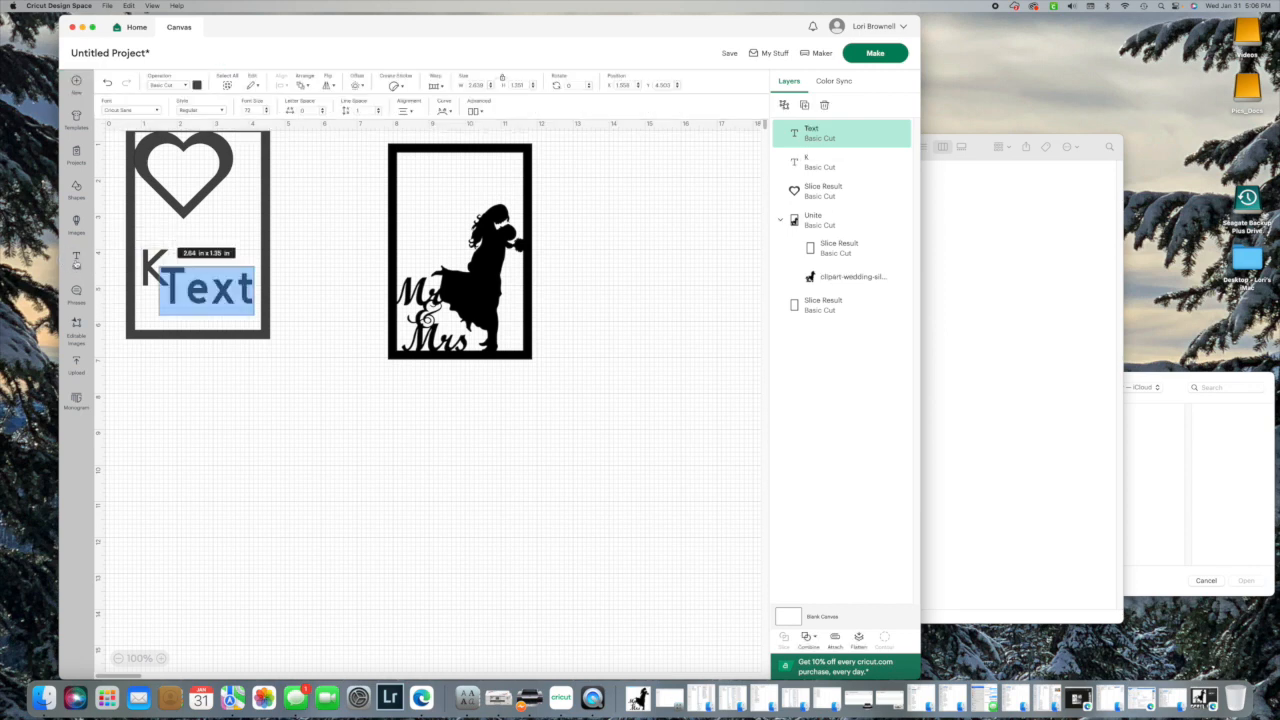
{"action": "type", "text": "L"}
{"action": "key", "text": "BackSpace"}
{"action": "type", "text": "R"}
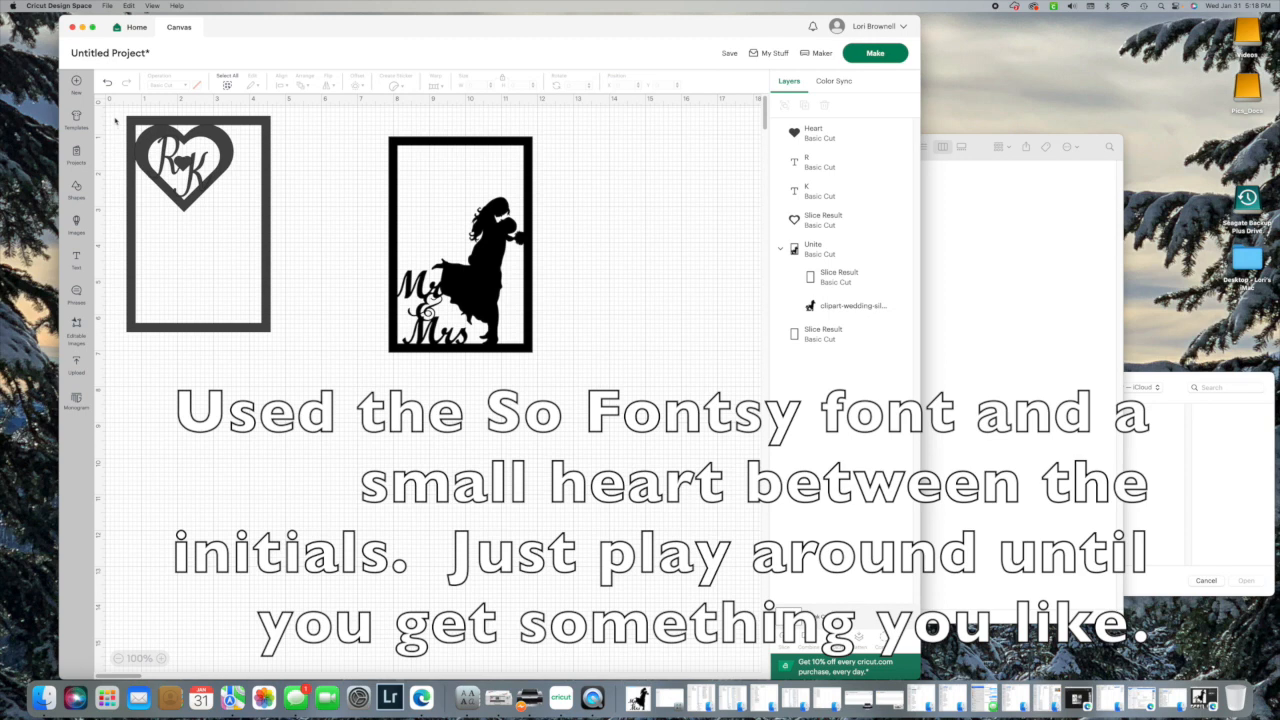
Step: Select the small heart, both initials, the heart outline and their frame, and unite them into one design
{"action": "left_click_drag", "start_coordinate": [113, 117], "coordinate": [316, 272]}
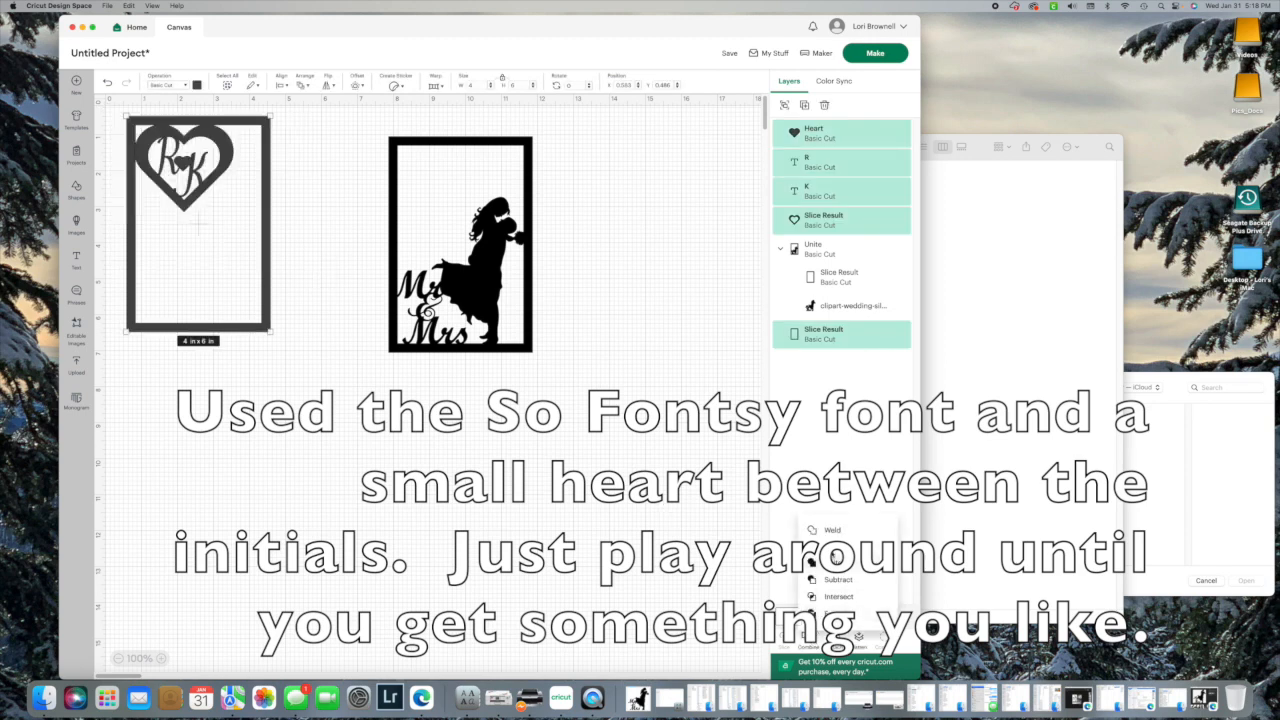
{"action": "left_click", "coordinate": [836, 572]}
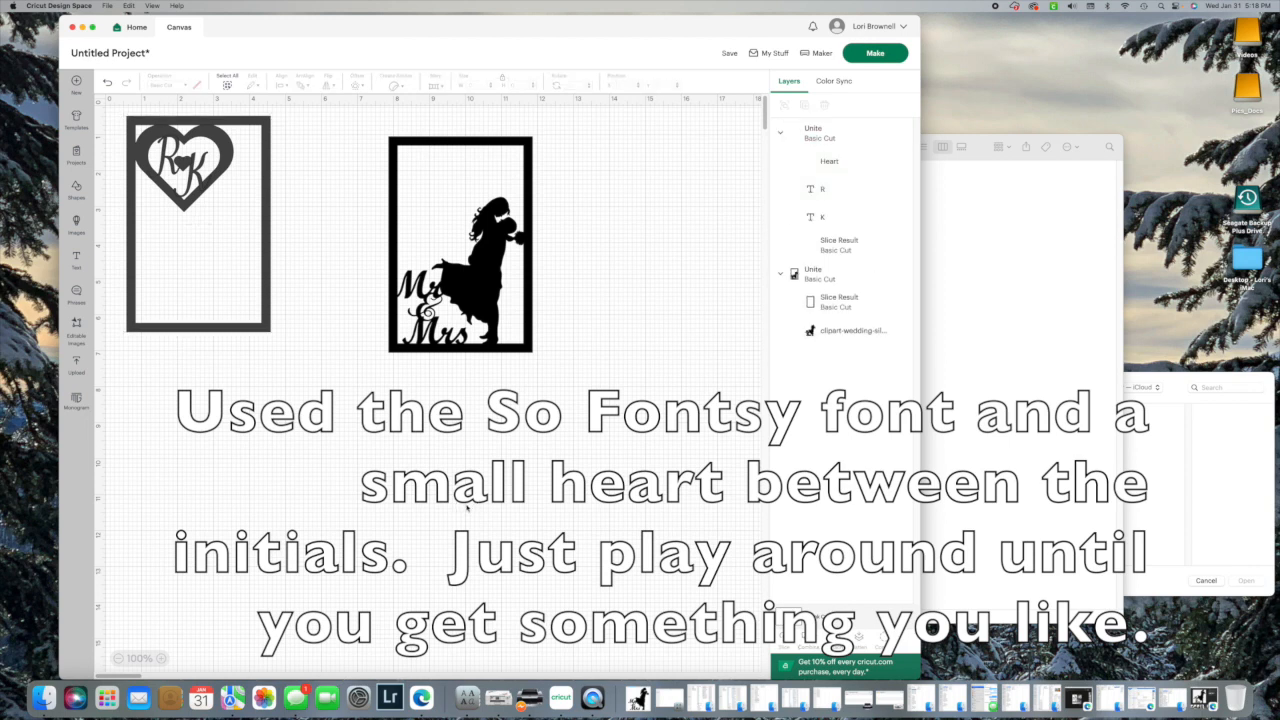
Step: Bring the silhouette design to the front, preview it overlaid on the heart frame, and place it beside that frame
{"action": "left_click_drag", "start_coordinate": [417, 257], "coordinate": [225, 250]}
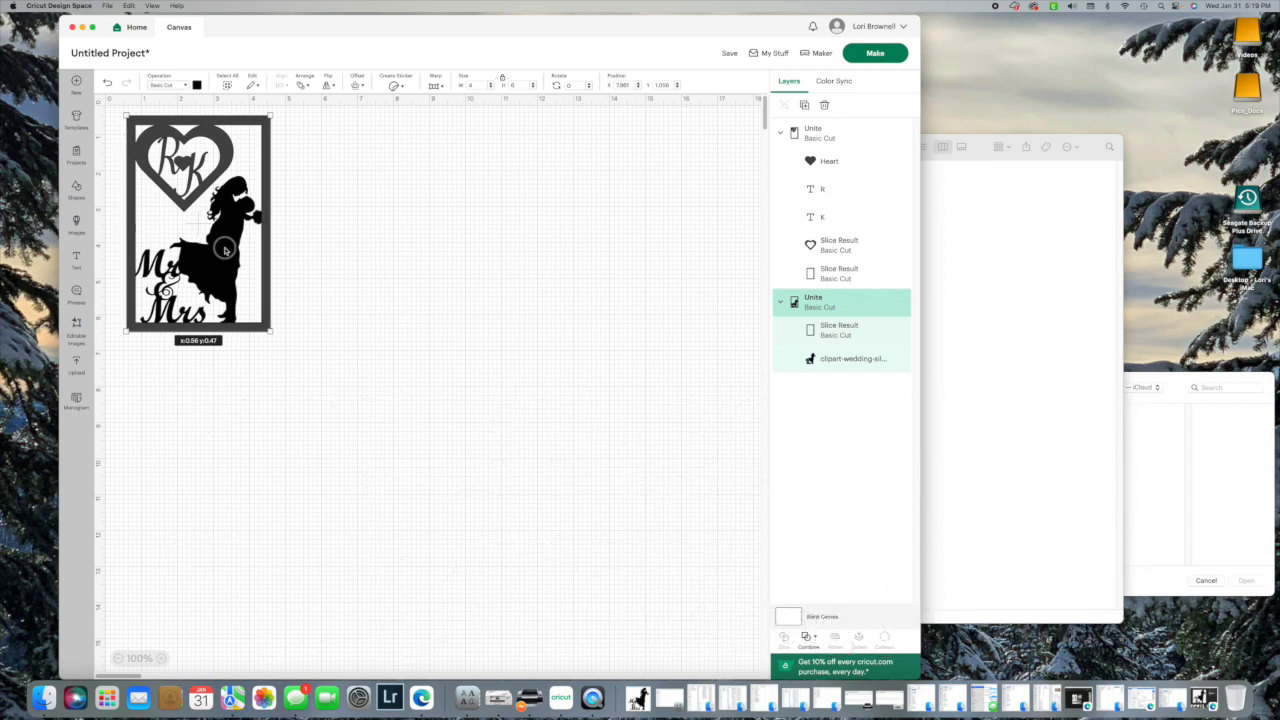
{"action": "left_click_drag", "start_coordinate": [225, 250], "coordinate": [475, 283]}
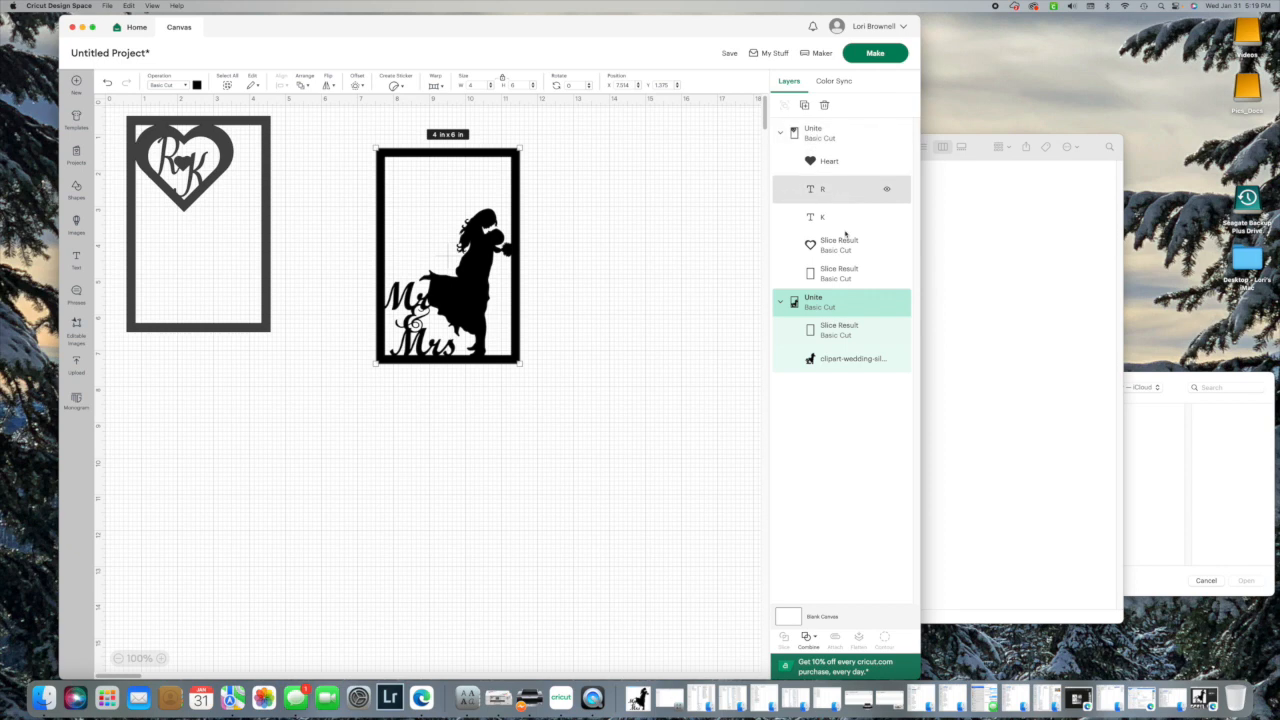
{"action": "right_click", "coordinate": [838, 300]}
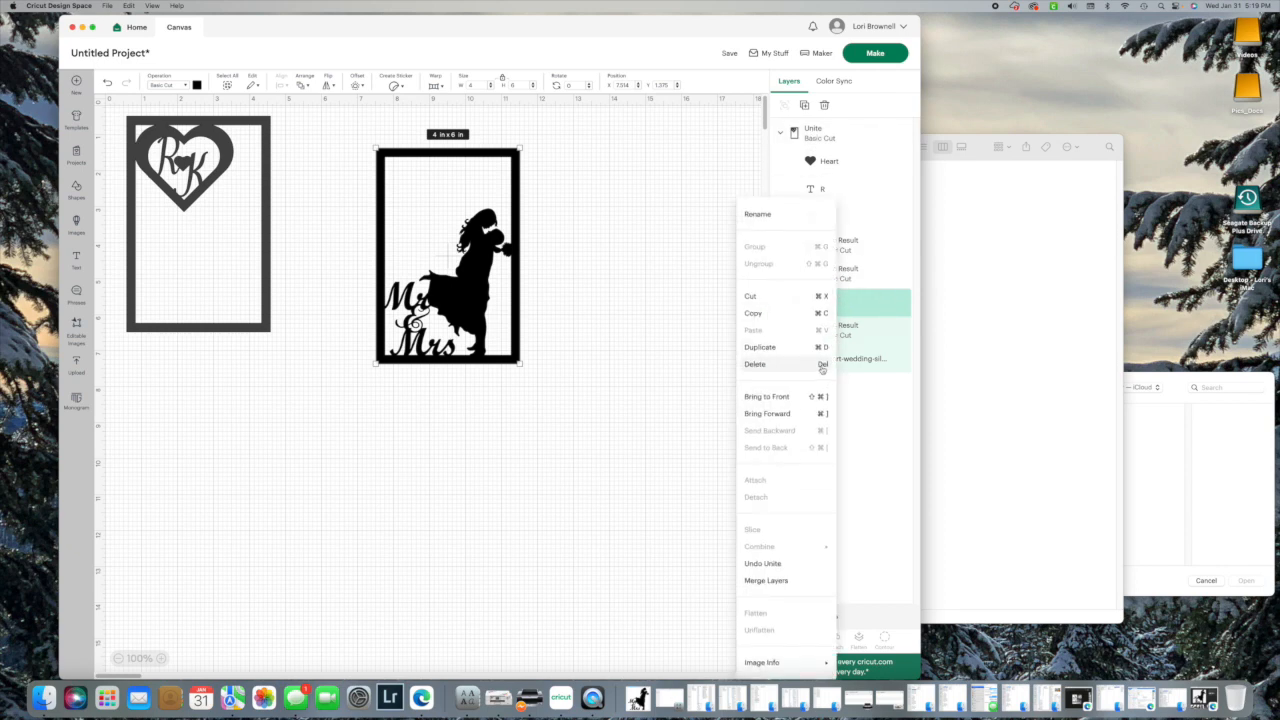
{"action": "left_click", "coordinate": [788, 401]}
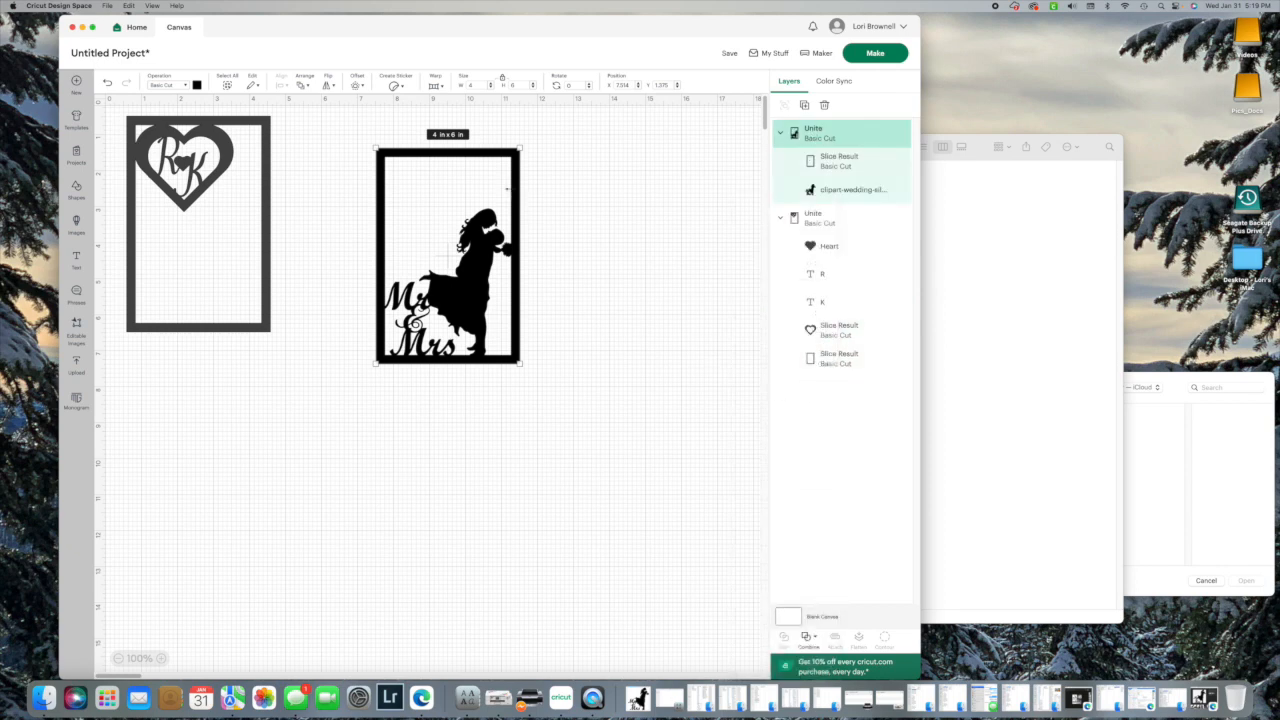
{"action": "left_click_drag", "start_coordinate": [464, 166], "coordinate": [214, 132]}
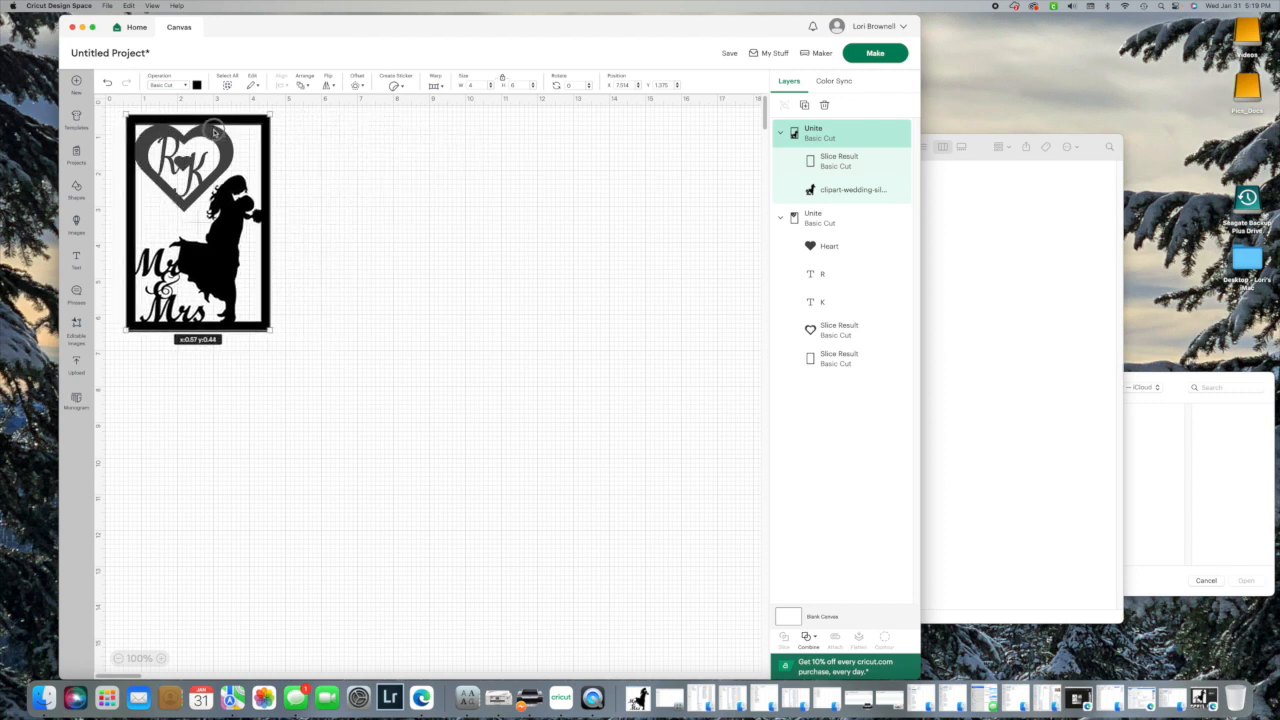
{"action": "left_click_drag", "start_coordinate": [214, 132], "coordinate": [396, 132]}
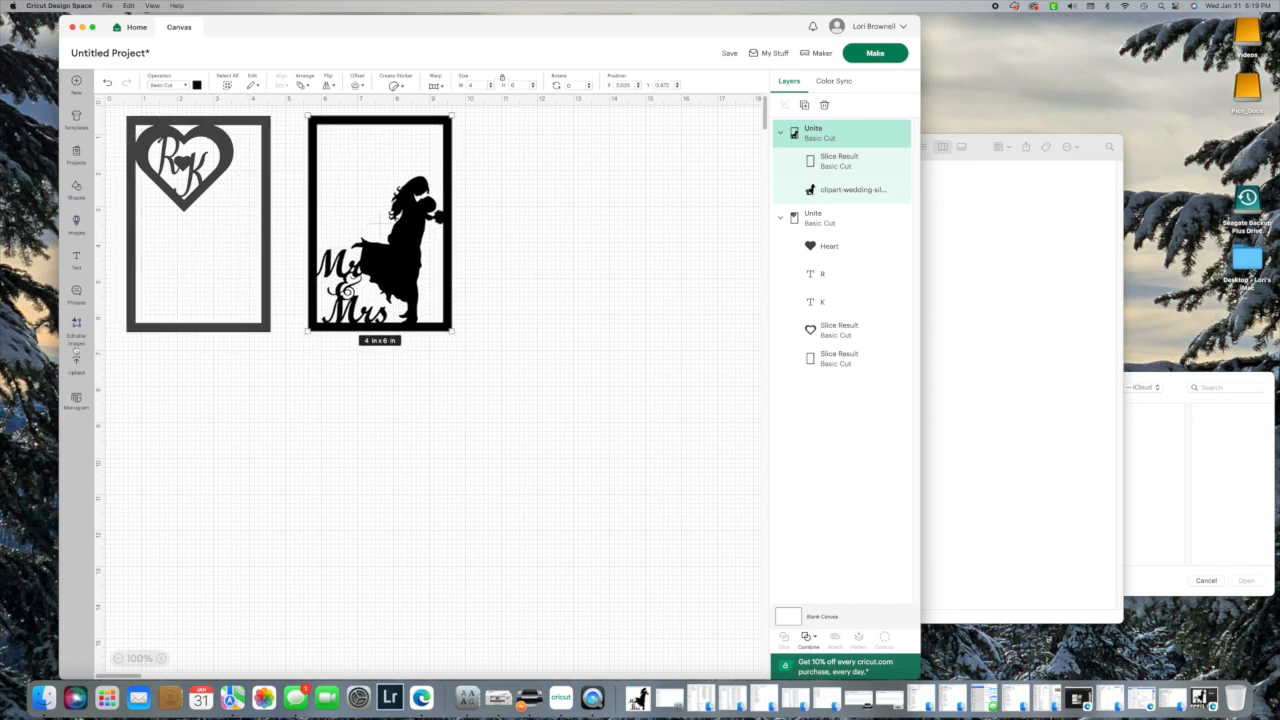
Step: Search the image library for "rose invitation" and filter the results by Free, Uploaded and Purchased
{"action": "left_click", "coordinate": [78, 226]}
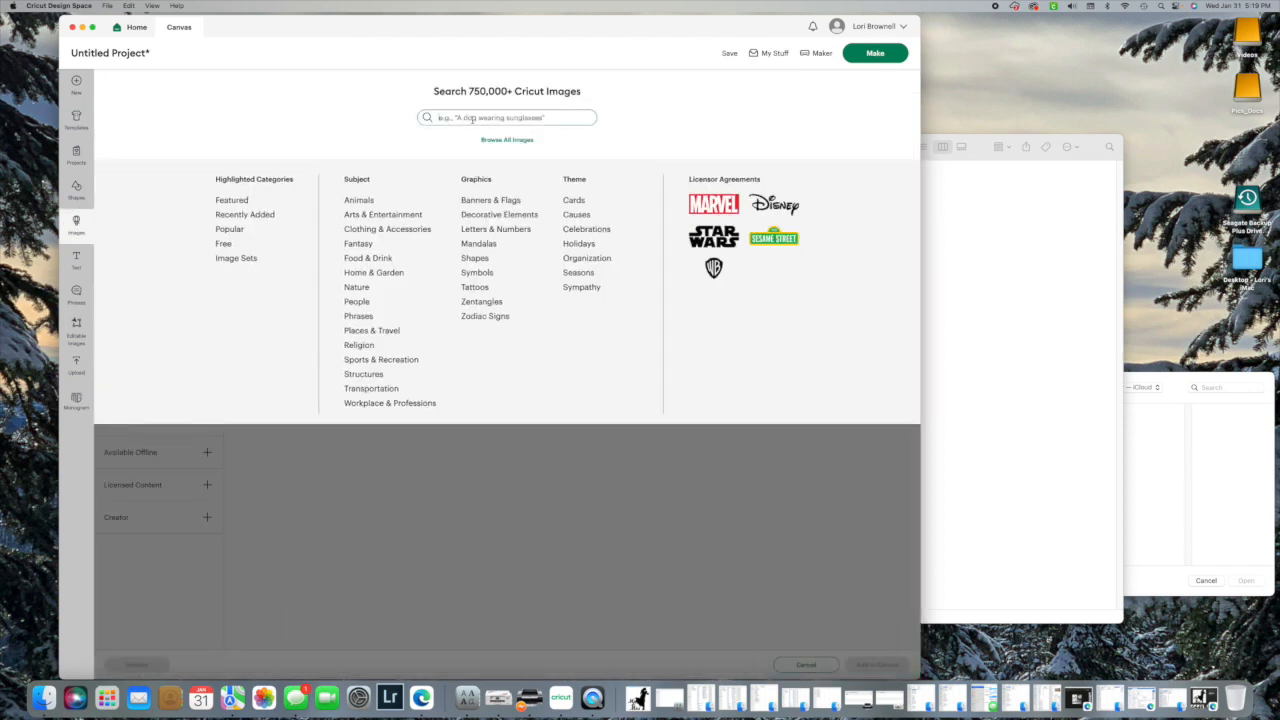
{"action": "left_click", "coordinate": [473, 119]}
{"action": "type", "text": "rd"}
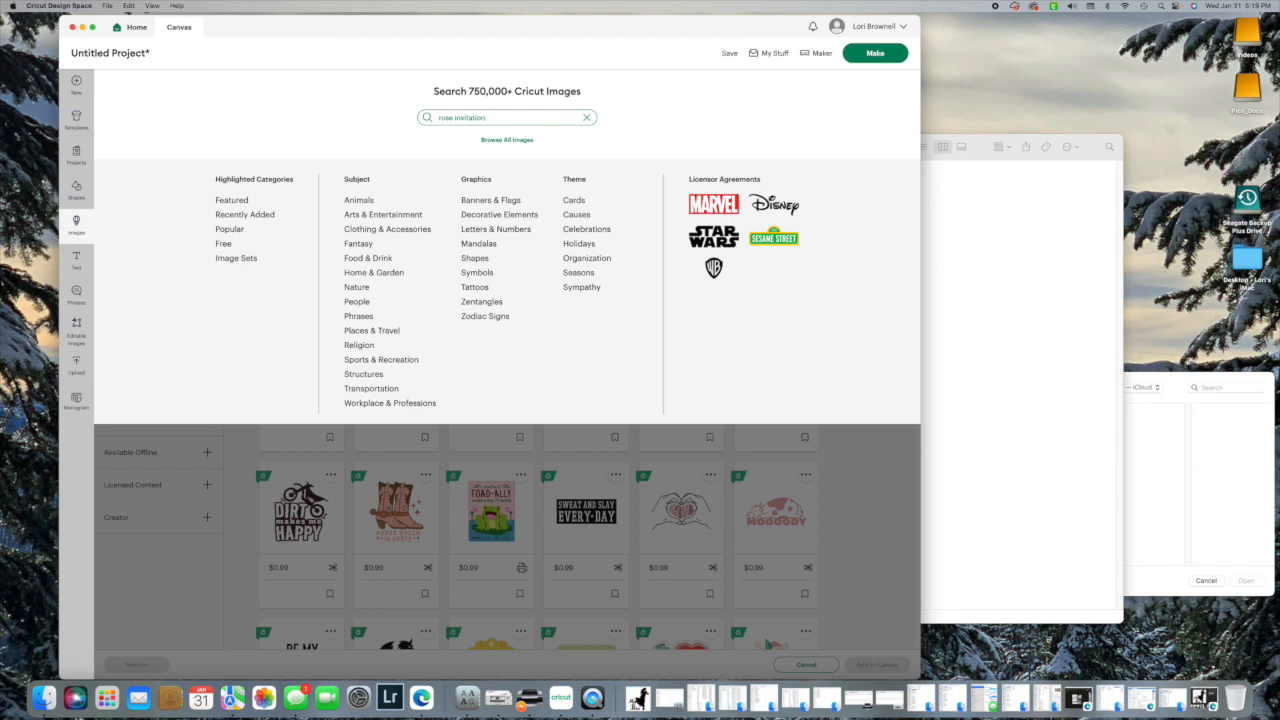
{"action": "key", "text": "Return"}
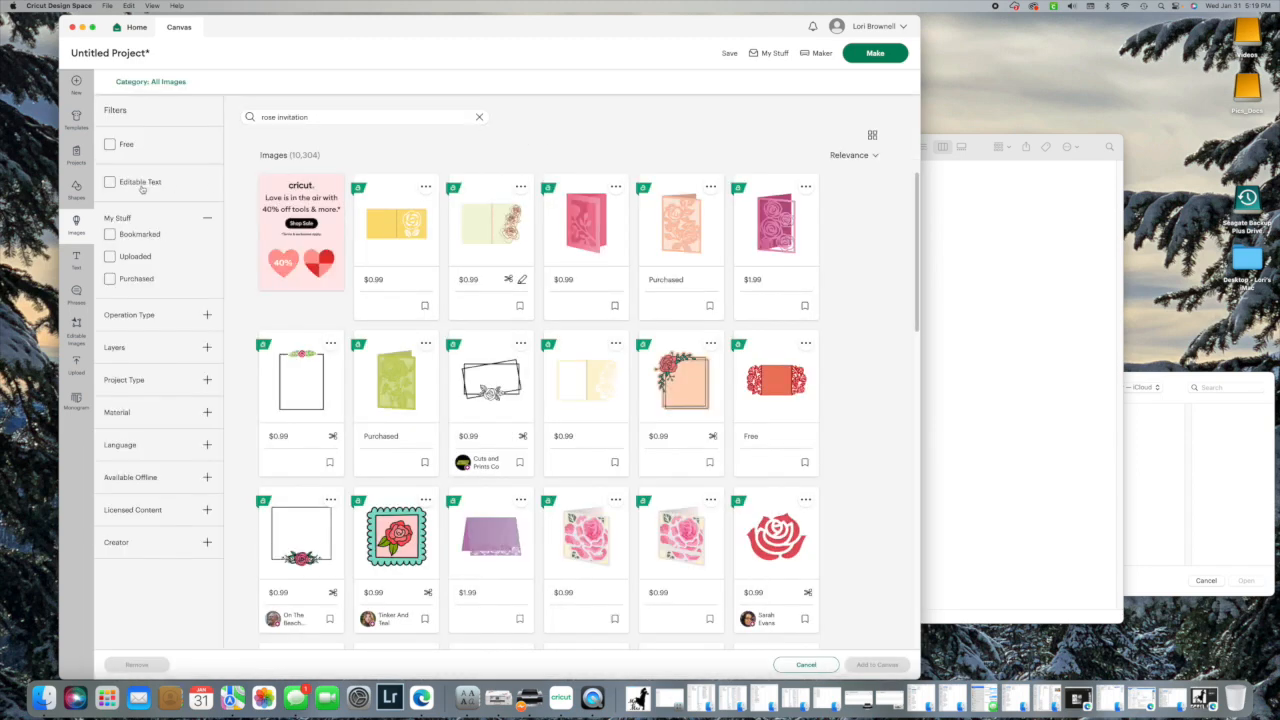
{"action": "left_click", "coordinate": [110, 144]}
{"action": "left_click", "coordinate": [110, 257]}
{"action": "left_click", "coordinate": [110, 278]}
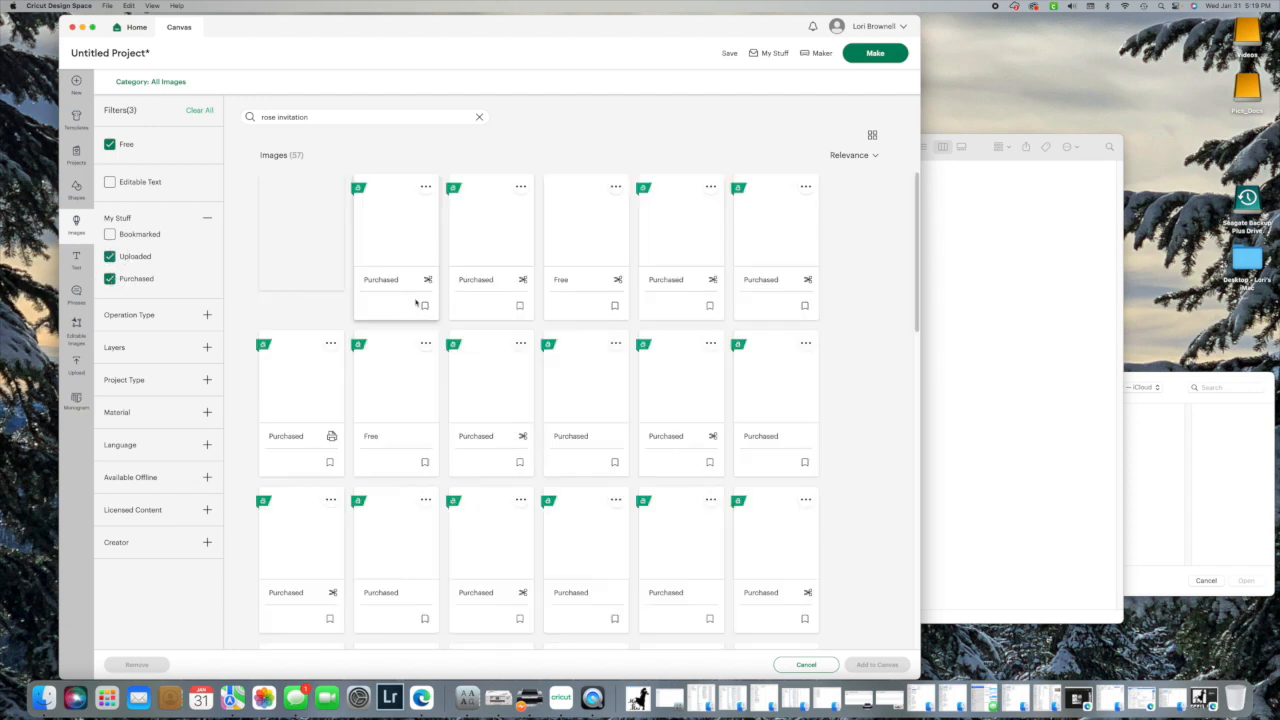
Step: Add the free invitation with an orange panel and red rose flaps to the canvas and place it below the frames
{"action": "scroll", "coordinate": [866, 343], "scroll_direction": "down", "scroll_amount": 2}
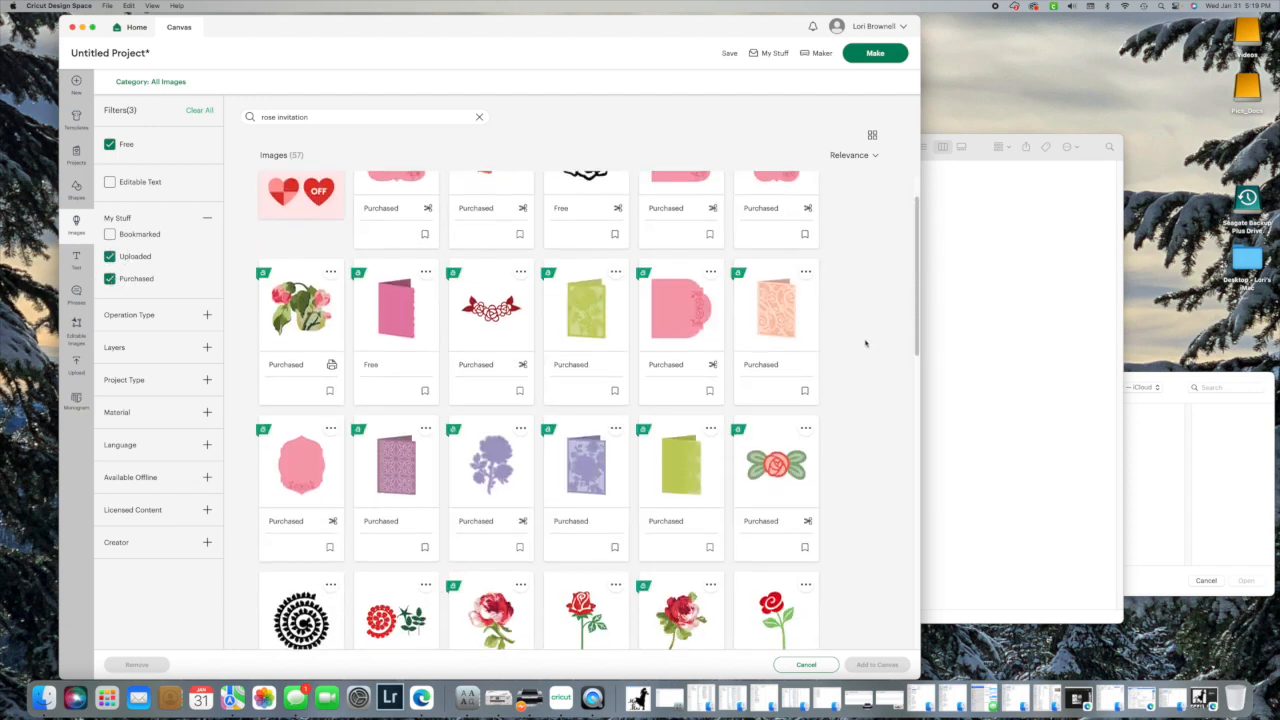
{"action": "scroll", "coordinate": [866, 343], "scroll_direction": "down", "scroll_amount": 6}
{"action": "scroll", "coordinate": [866, 343], "scroll_direction": "down", "scroll_amount": 6}
{"action": "scroll", "coordinate": [866, 343], "scroll_direction": "down", "scroll_amount": 6}
{"action": "scroll", "coordinate": [866, 343], "scroll_direction": "down", "scroll_amount": 6}
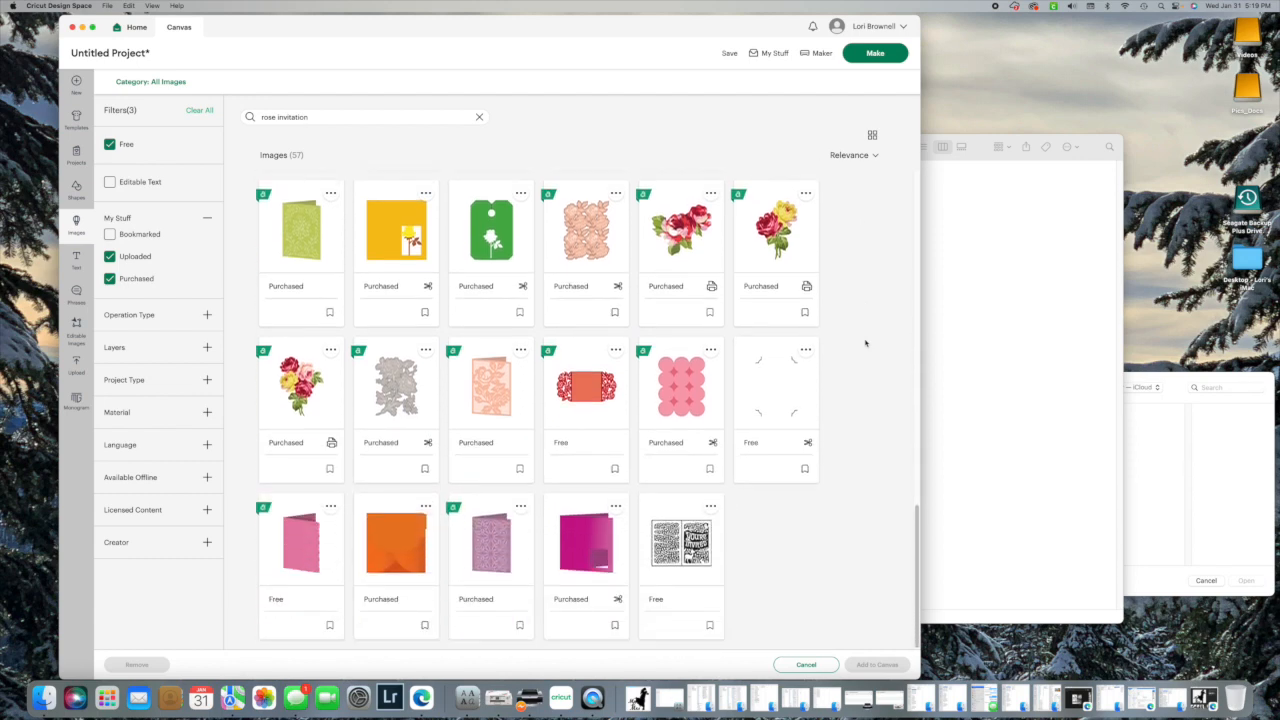
{"action": "left_click", "coordinate": [580, 398]}
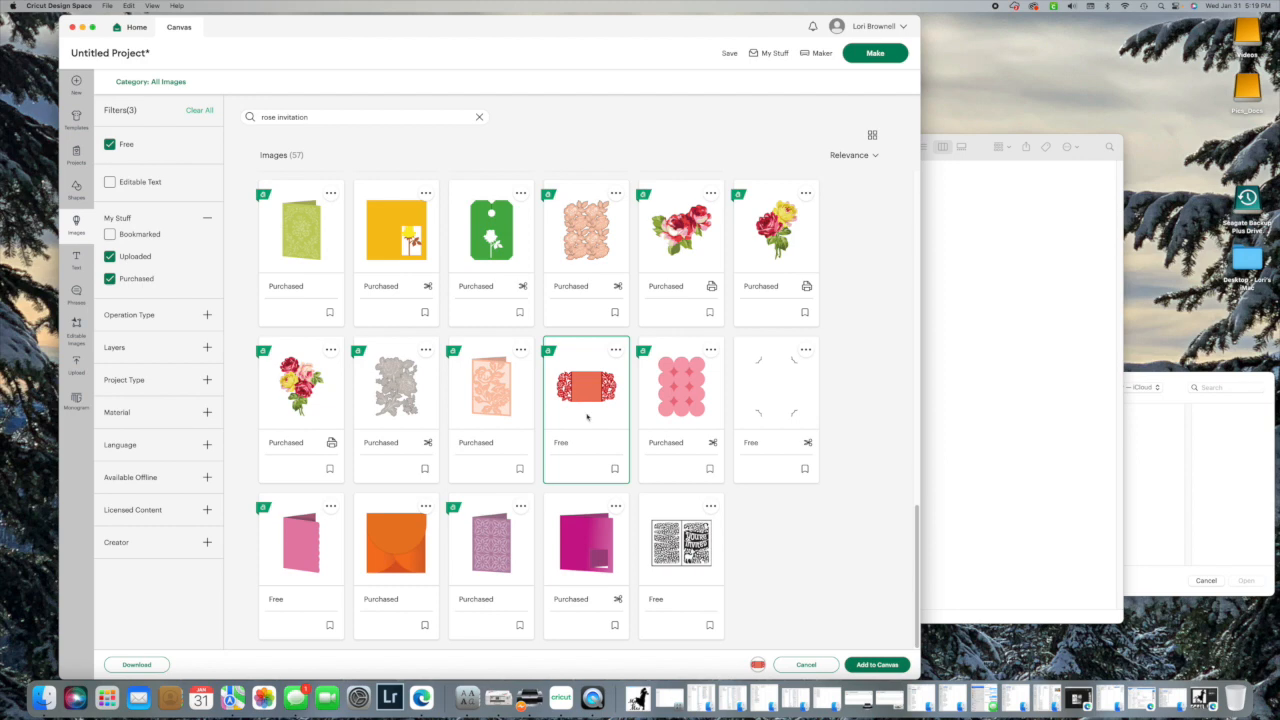
{"action": "left_click", "coordinate": [877, 664]}
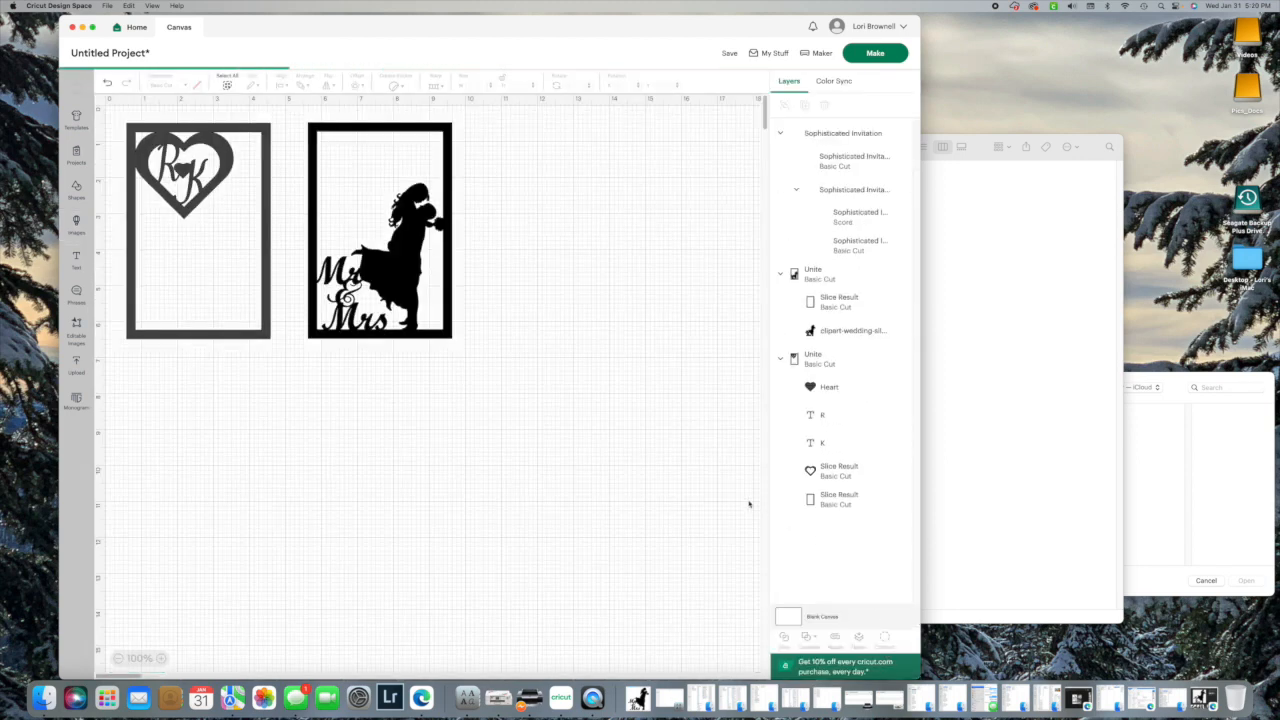
{"action": "left_click_drag", "start_coordinate": [249, 174], "coordinate": [535, 470]}
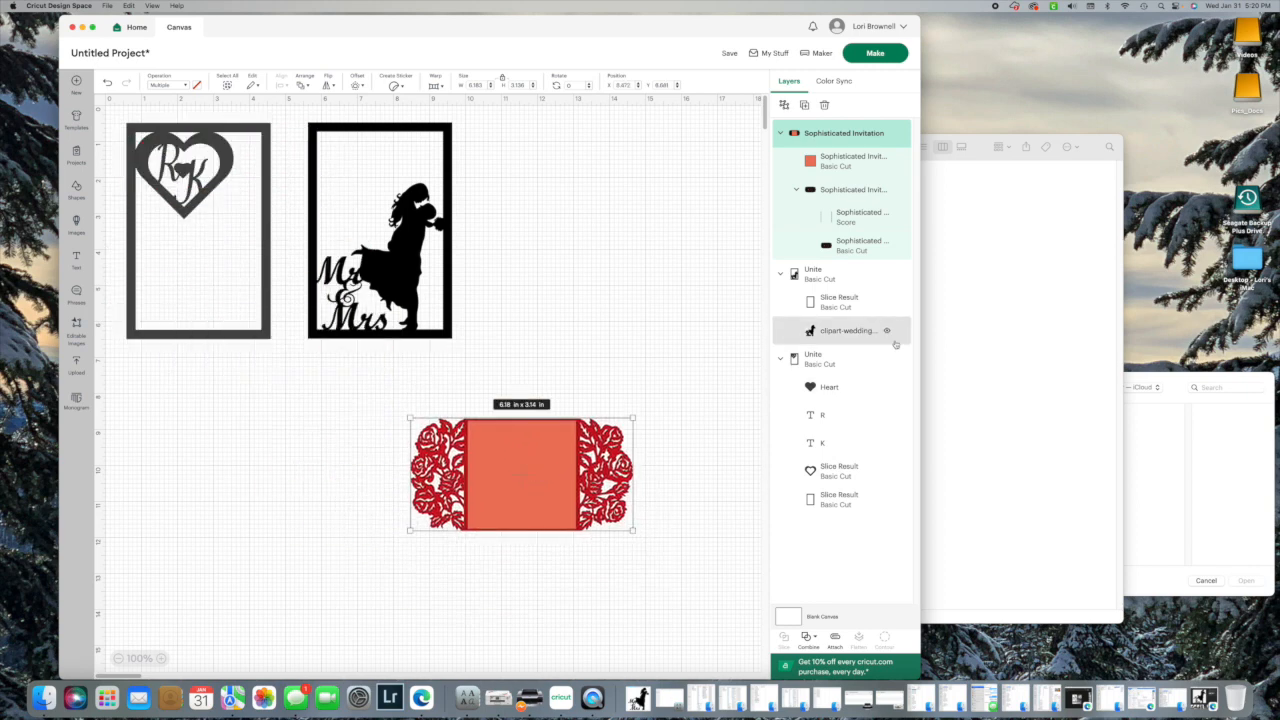
Step: Ungroup the rose invitation, then pull out its orange square panel and delete it
{"action": "left_click", "coordinate": [836, 160]}
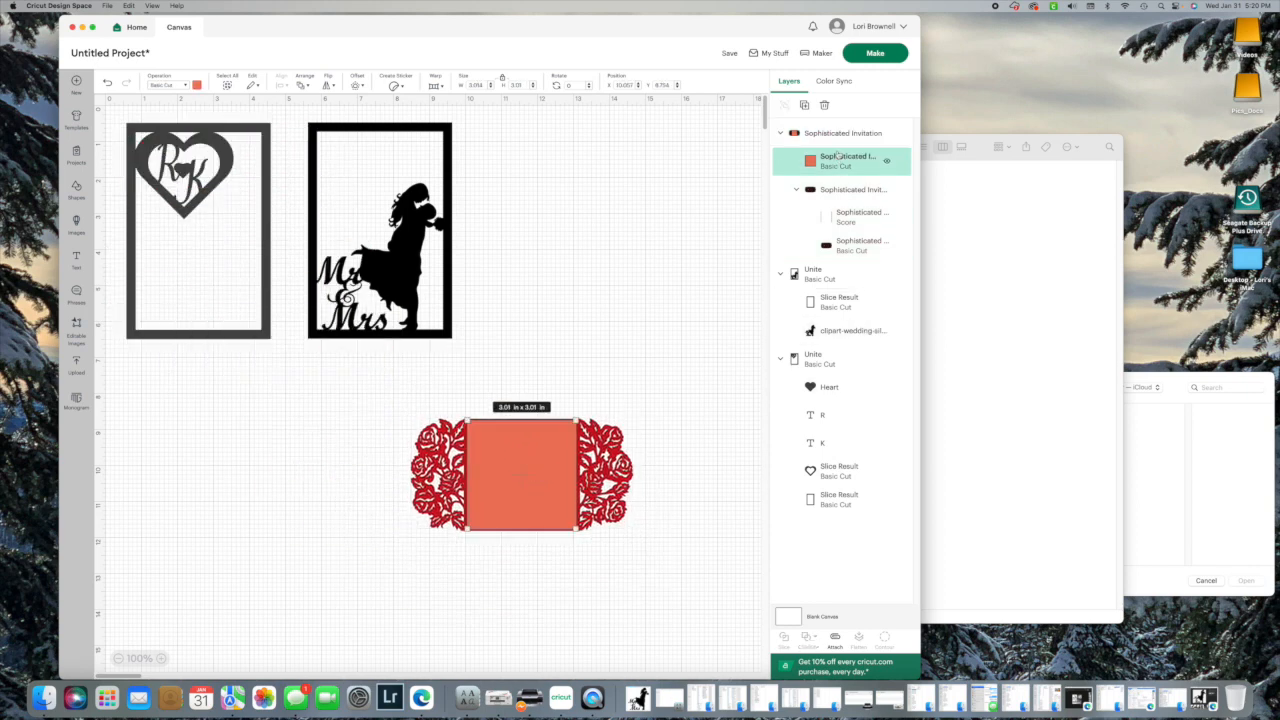
{"action": "right_click", "coordinate": [843, 133]}
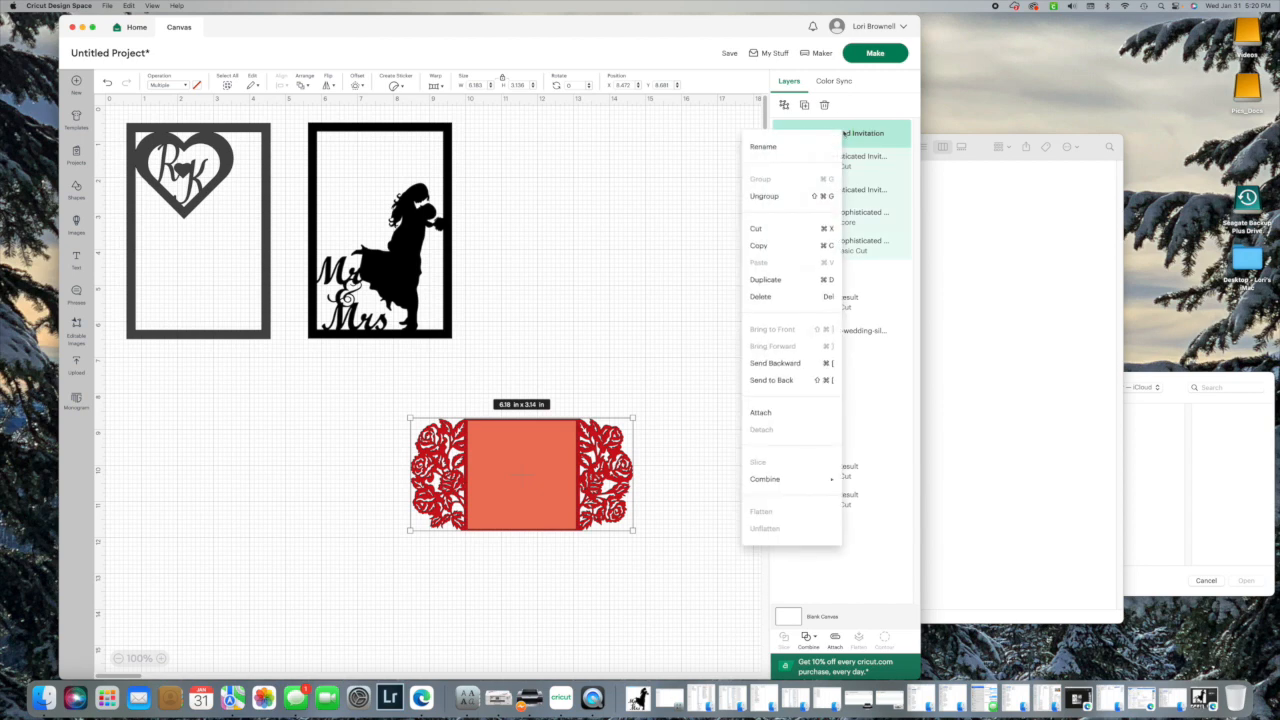
{"action": "left_click", "coordinate": [790, 197]}
{"action": "left_click", "coordinate": [544, 476]}
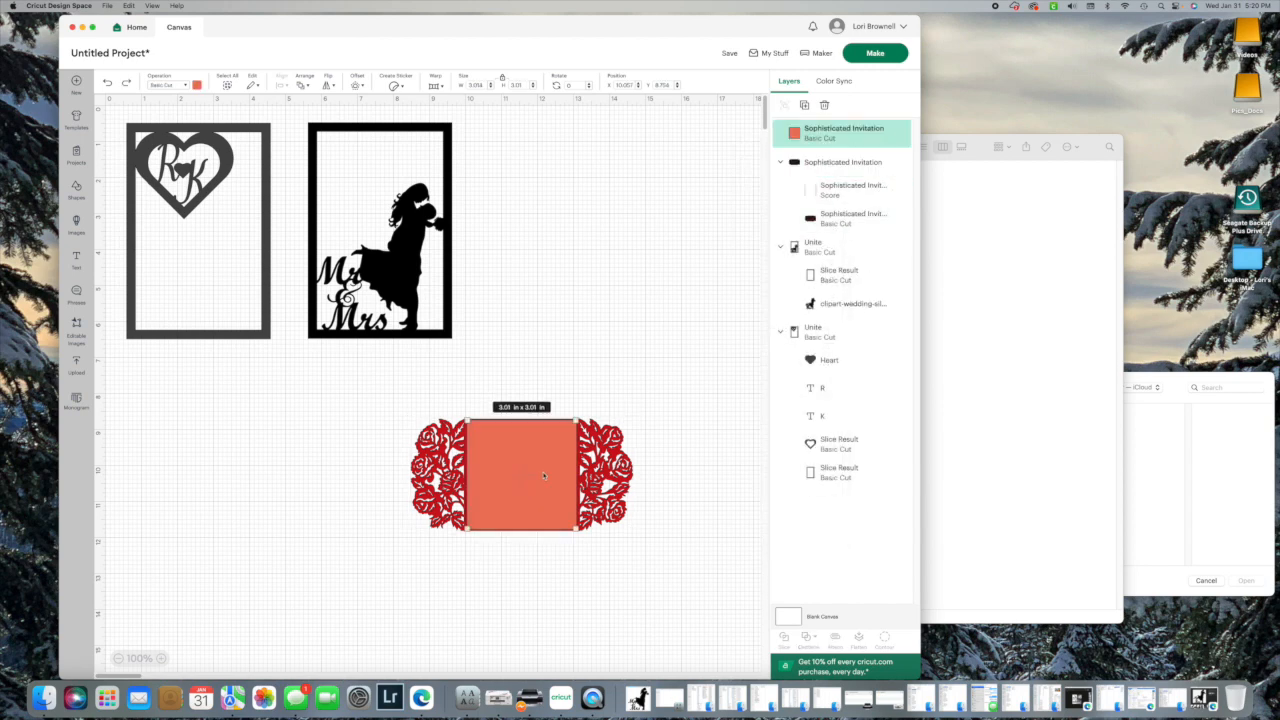
{"action": "left_click_drag", "start_coordinate": [544, 476], "coordinate": [620, 337]}
{"action": "key", "text": "Delete"}
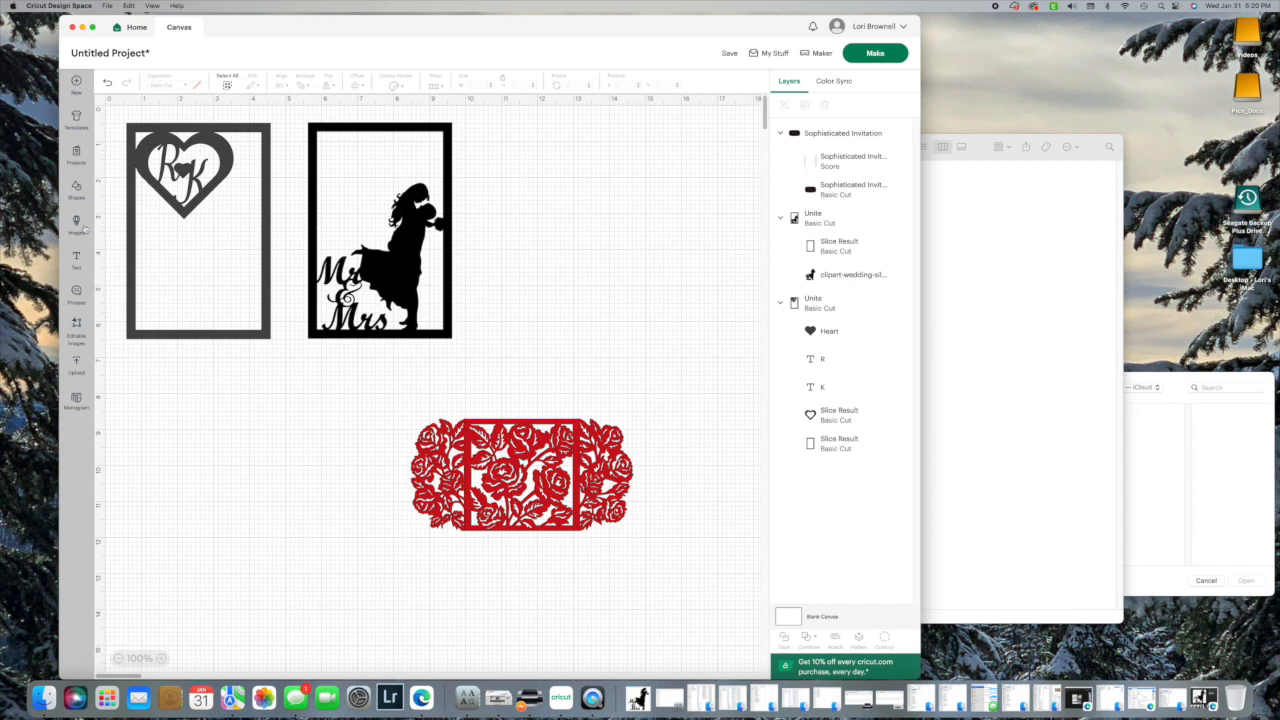
Step: Insert a square, move it into the empty area beside the frames, and resize it to 4 × 6 in
{"action": "left_click", "coordinate": [76, 189]}
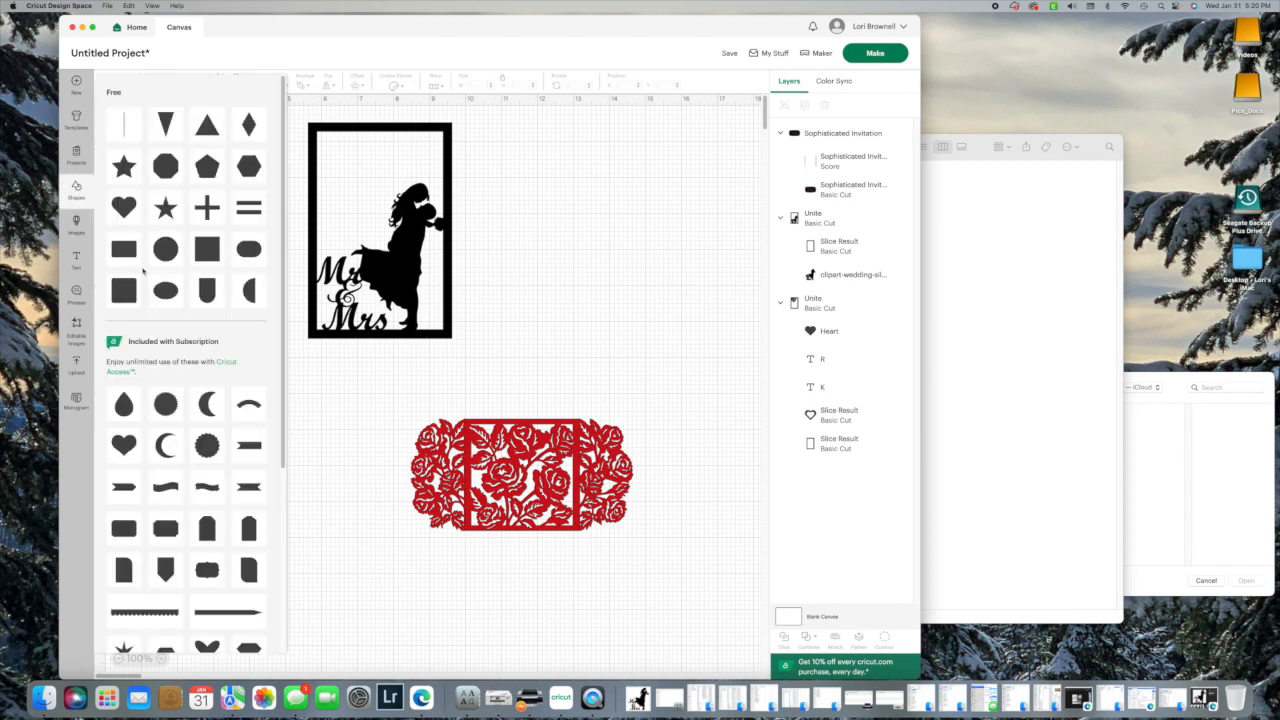
{"action": "left_click", "coordinate": [204, 252]}
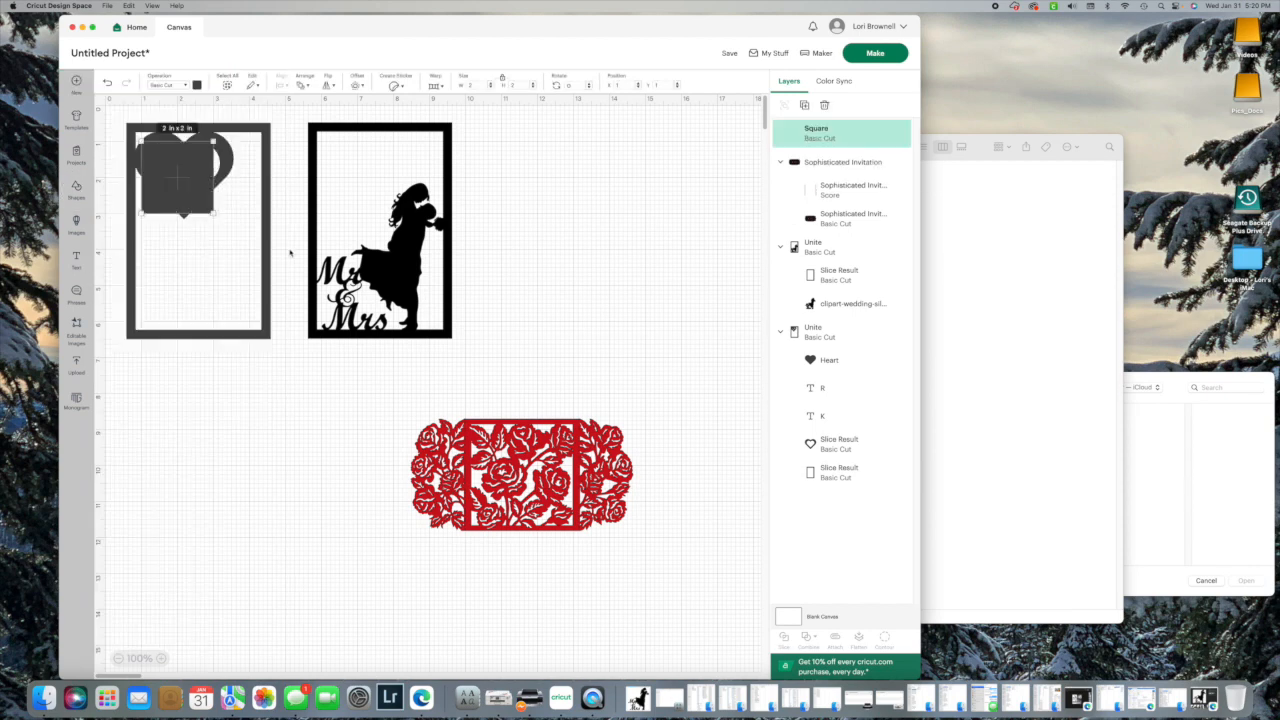
{"action": "left_click_drag", "start_coordinate": [157, 175], "coordinate": [575, 184]}
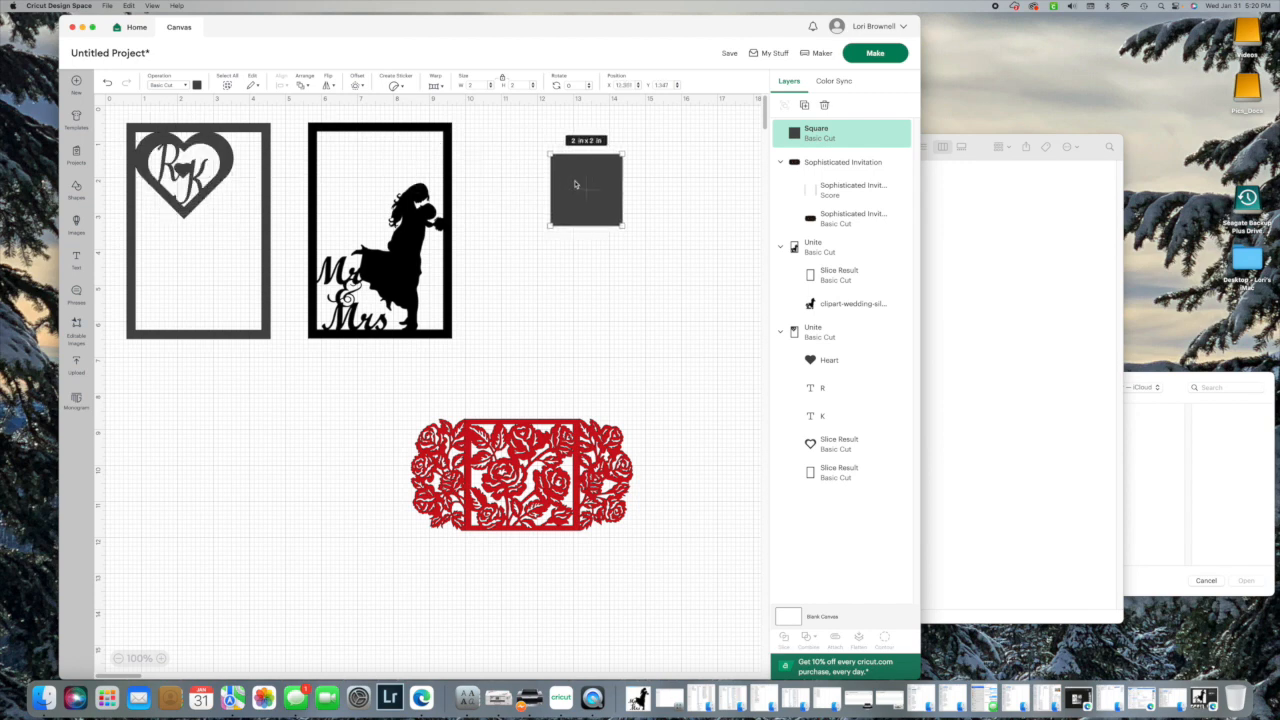
{"action": "left_click", "coordinate": [484, 85]}
{"action": "key", "text": "Tab"}
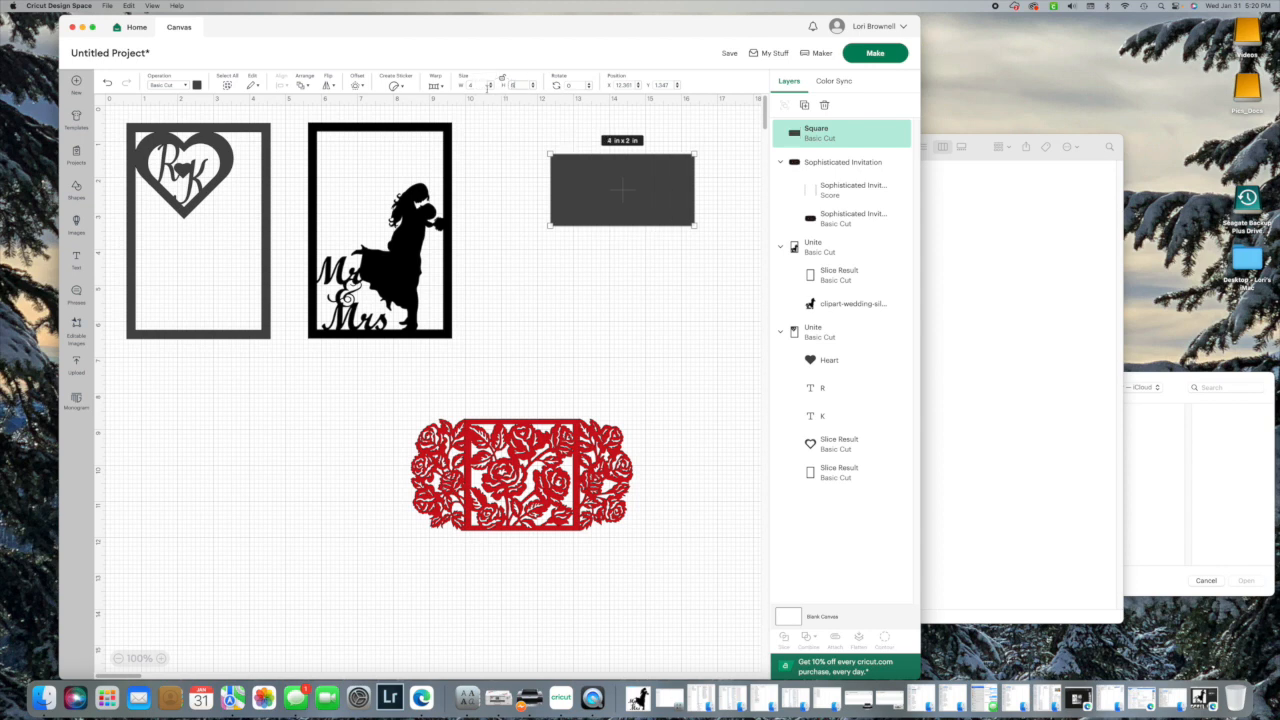
{"action": "type", "text": "6"}
{"action": "key", "text": "Return"}
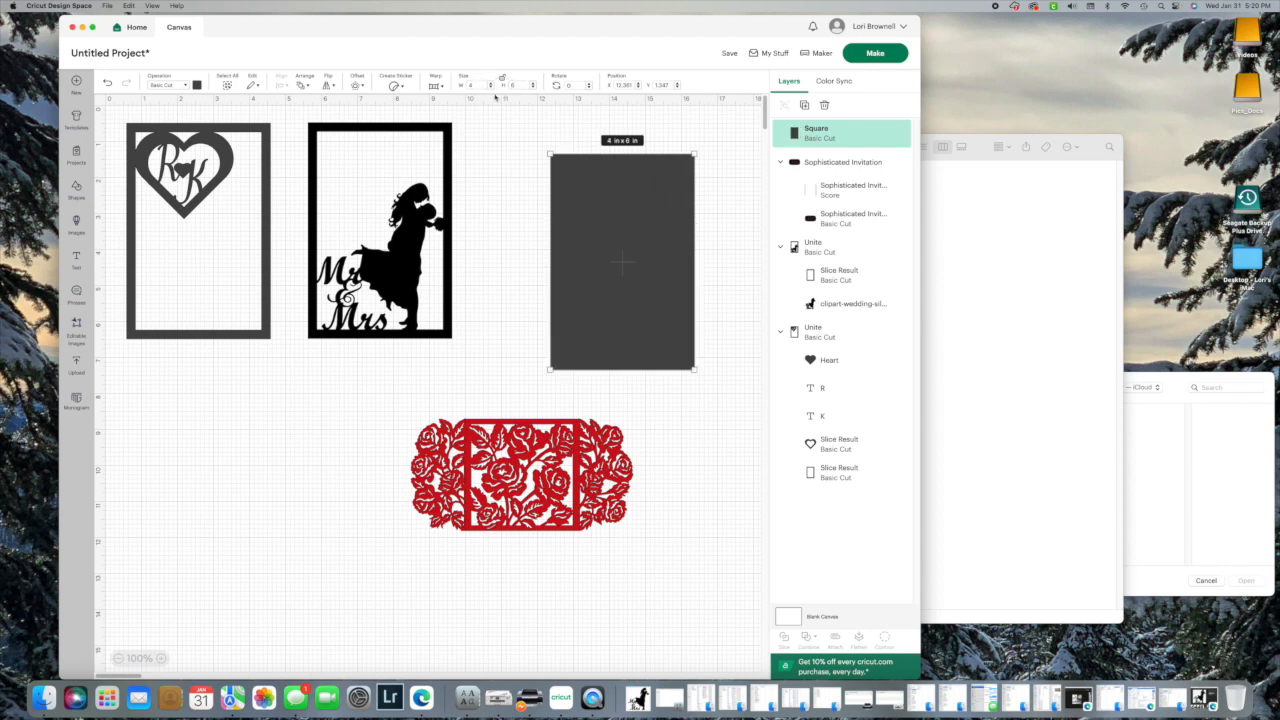
Step: Overlay the red rose invitation on the 4 × 6 in square and enlarge it to about 16 × 8 in so one flap spans the square
{"action": "left_click_drag", "start_coordinate": [536, 488], "coordinate": [586, 458]}
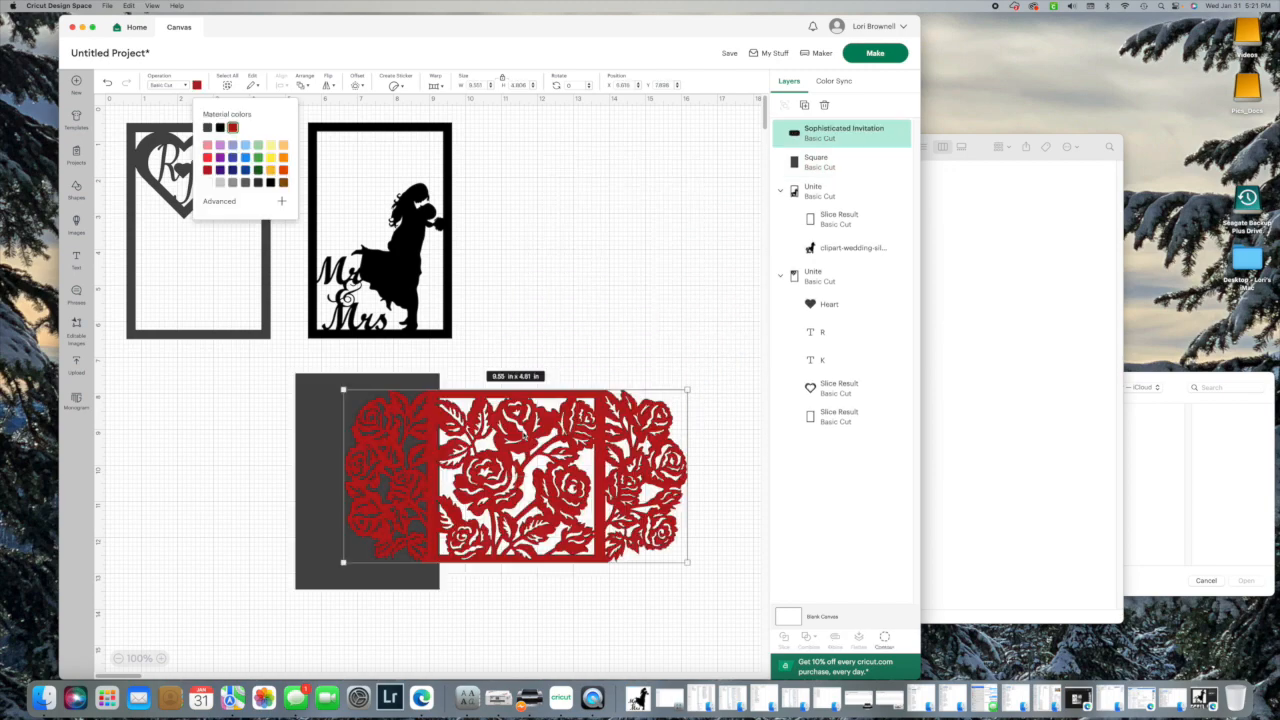
{"action": "mouse_move", "coordinate": [516, 426]}
{"action": "left_mouse_down"}
{"action": "mouse_move", "coordinate": [487, 413]}
{"action": "mouse_move", "coordinate": [528, 414]}
{"action": "left_mouse_up"}
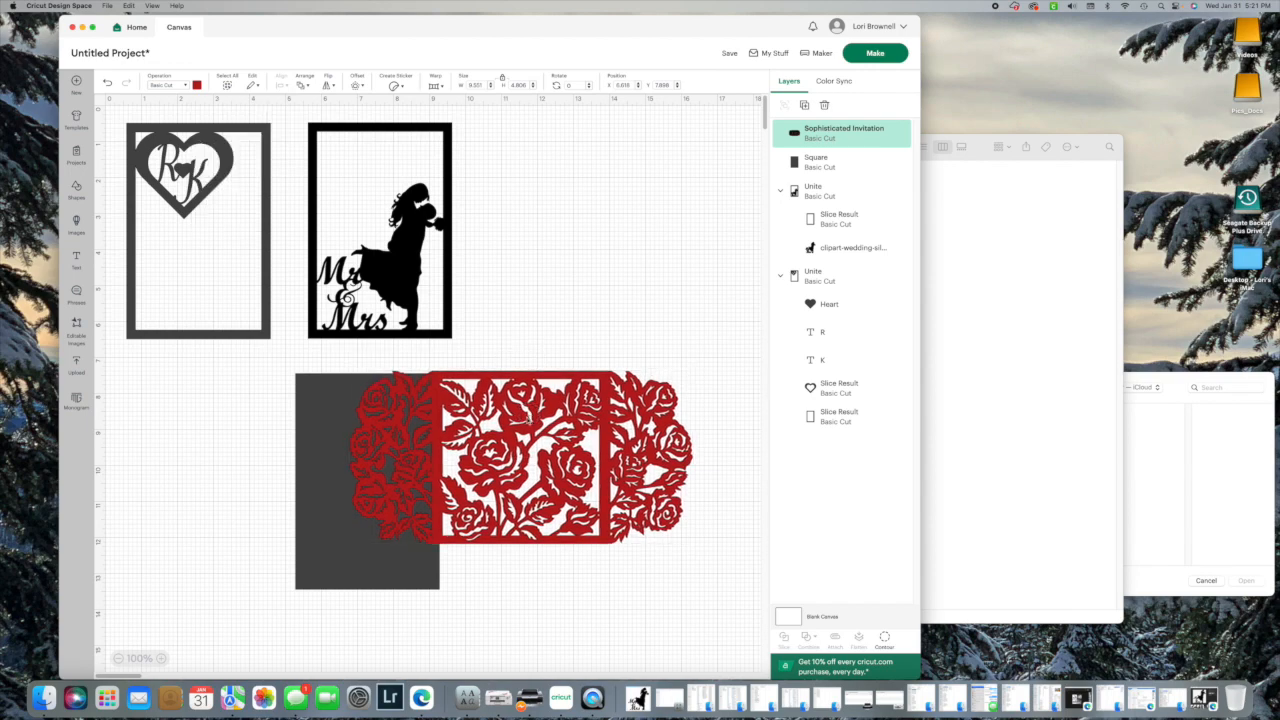
{"action": "left_click_drag", "start_coordinate": [348, 543], "coordinate": [298, 595]}
{"action": "left_click_drag", "start_coordinate": [377, 456], "coordinate": [448, 456]}
{"action": "left_click_drag", "start_coordinate": [321, 596], "coordinate": [298, 606]}
{"action": "mouse_move", "coordinate": [390, 515]}
{"action": "left_mouse_down"}
{"action": "mouse_move", "coordinate": [428, 511]}
{"action": "mouse_move", "coordinate": [415, 510]}
{"action": "left_mouse_up"}
{"action": "left_click_drag", "start_coordinate": [322, 602], "coordinate": [297, 617]}
{"action": "left_click_drag", "start_coordinate": [383, 500], "coordinate": [403, 493]}
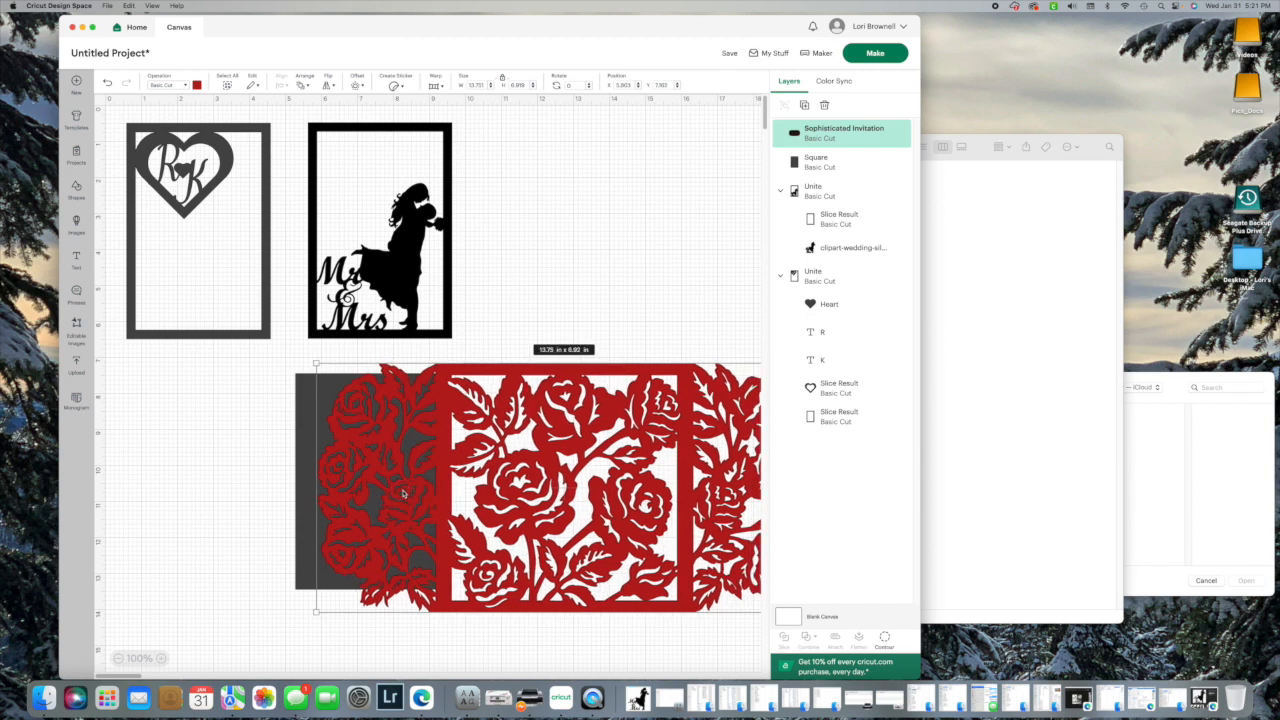
{"action": "left_click_drag", "start_coordinate": [313, 613], "coordinate": [286, 628]}
{"action": "mouse_move", "coordinate": [397, 539]}
{"action": "left_mouse_down"}
{"action": "mouse_move", "coordinate": [409, 534]}
{"action": "mouse_move", "coordinate": [410, 550]}
{"action": "left_mouse_up"}
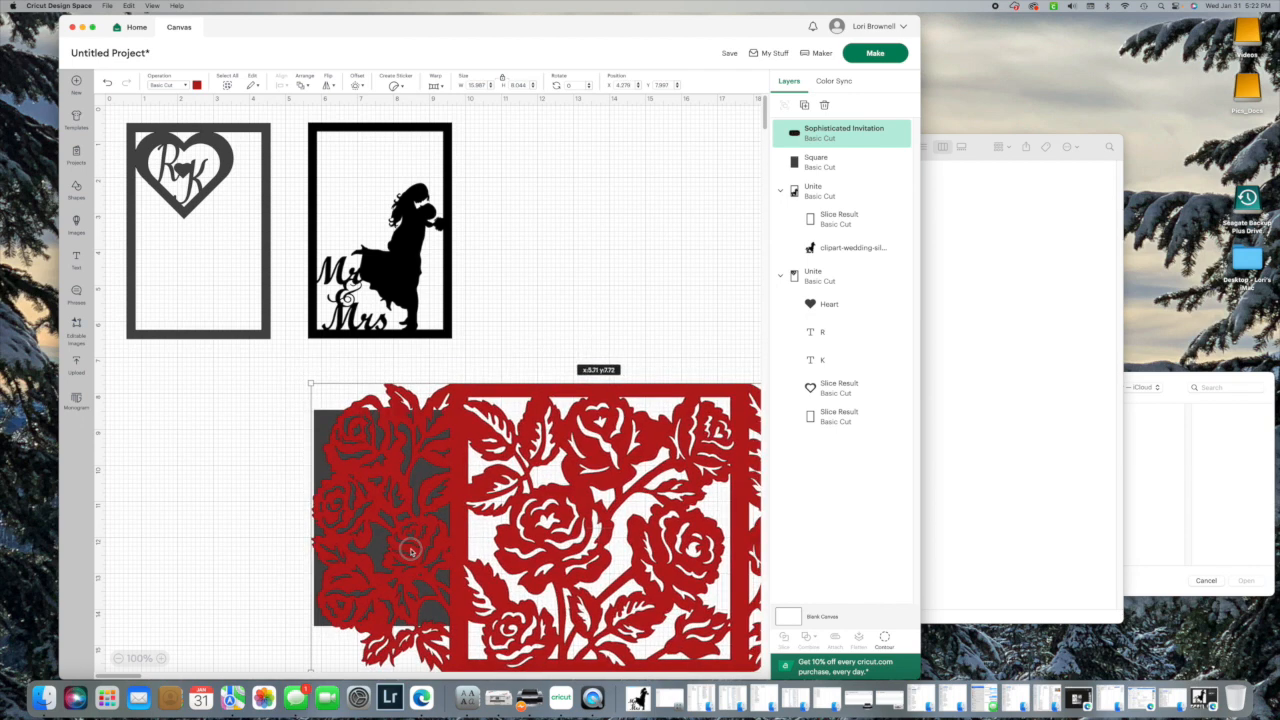
{"action": "left_click_drag", "start_coordinate": [410, 550], "coordinate": [411, 551]}
{"action": "scroll", "coordinate": [248, 368], "scroll_direction": "right", "scroll_amount": 1}
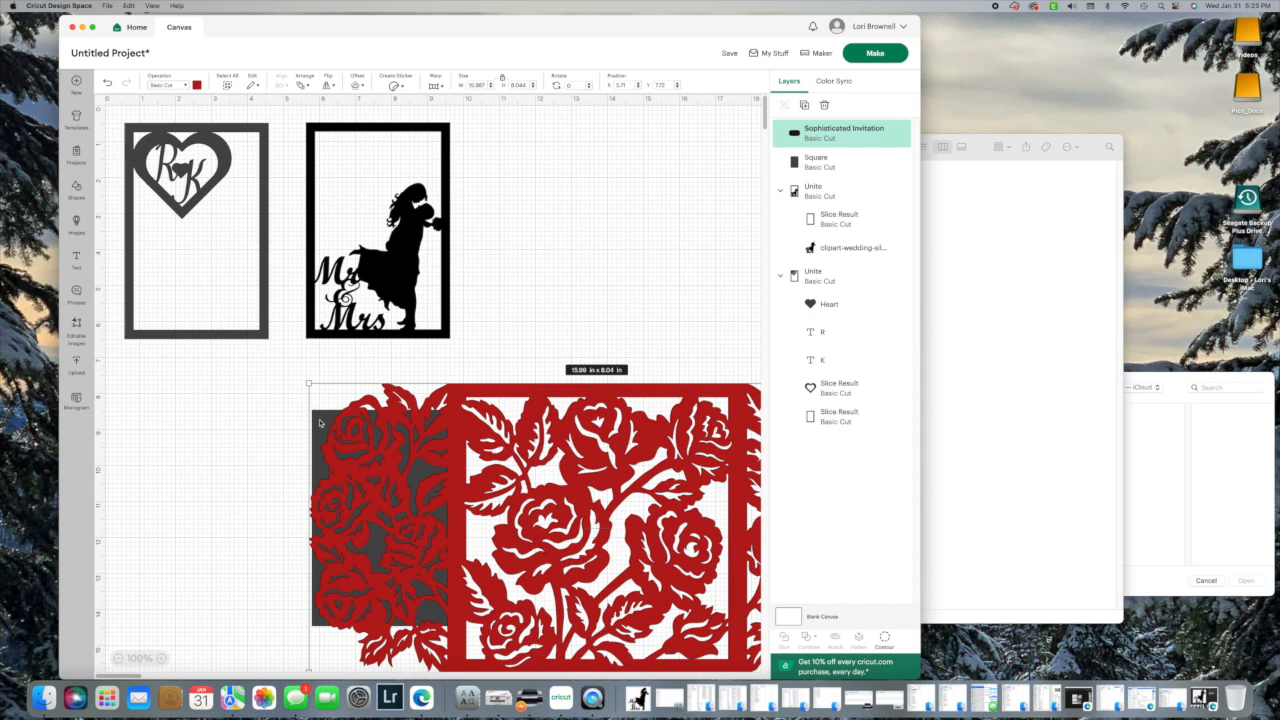
Step: Slice the rose invitation with the square and delete the red remainder outside the square
{"action": "left_click", "coordinate": [830, 166], "text": "shift"}
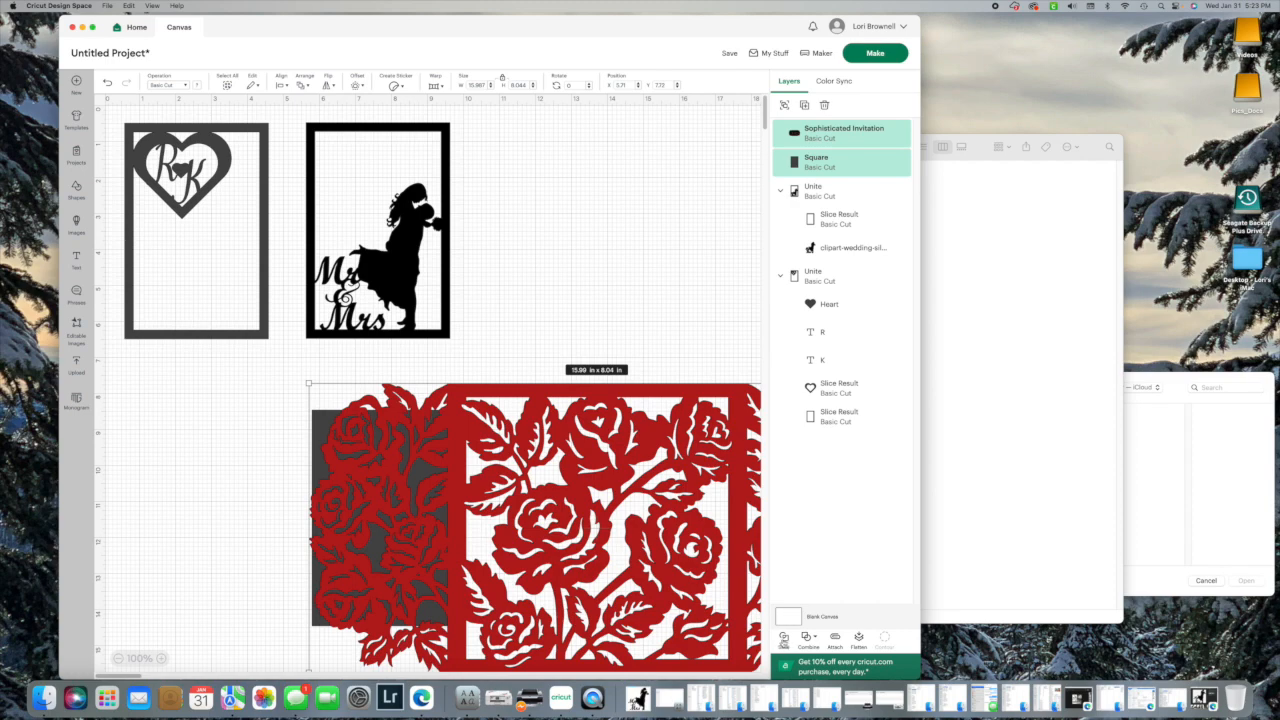
{"action": "left_click", "coordinate": [780, 637]}
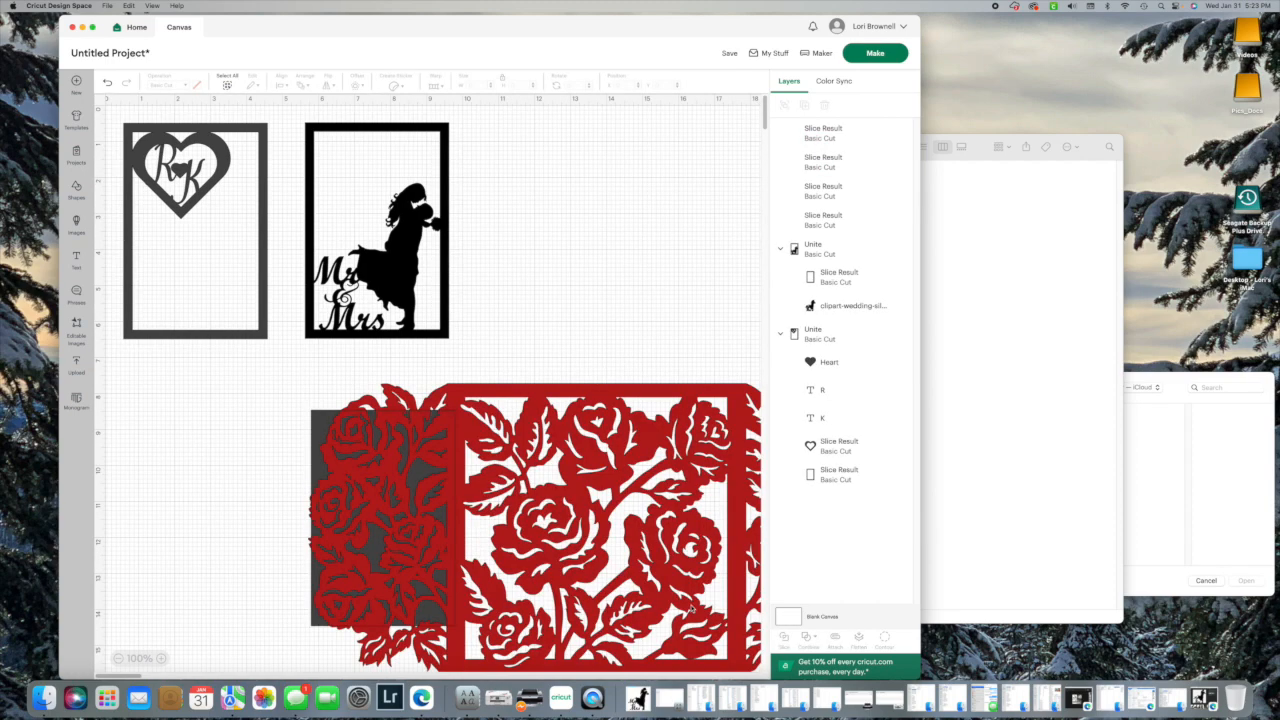
{"action": "left_click_drag", "start_coordinate": [397, 475], "coordinate": [600, 437]}
{"action": "key", "text": "Delete"}
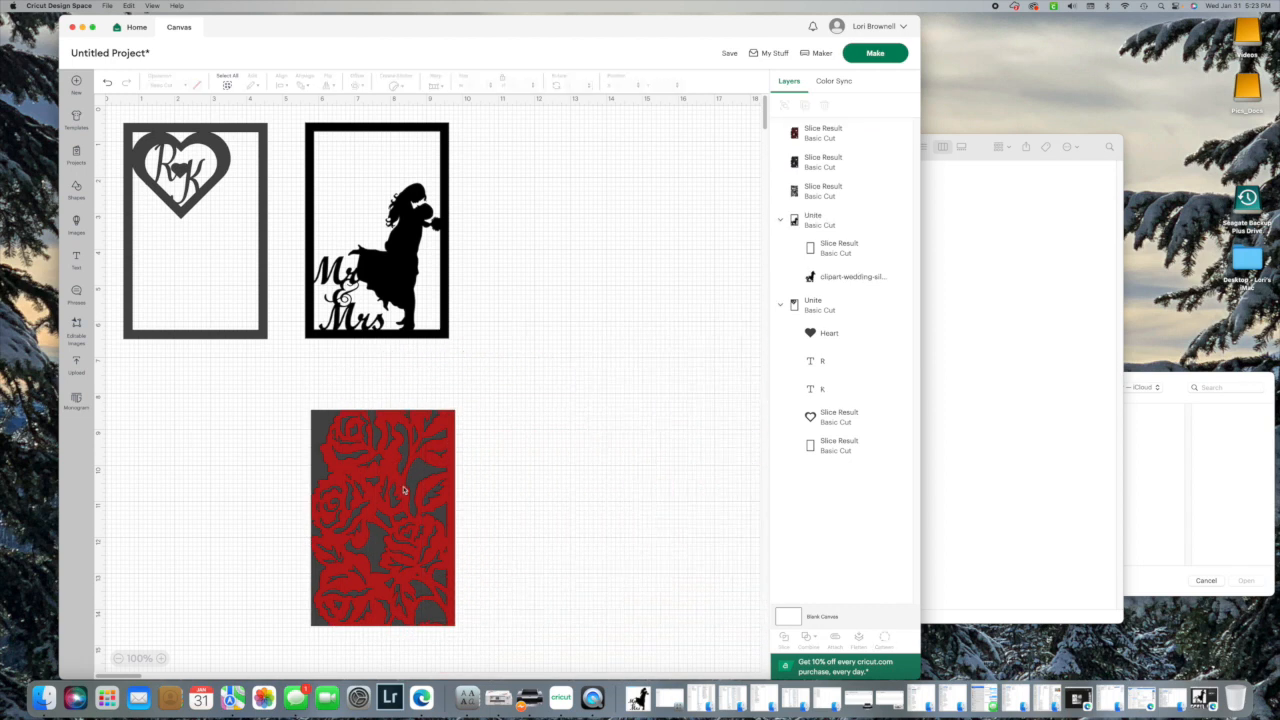
Step: Separate the red rose panel from the other slice results and delete both dark grey pieces
{"action": "left_click_drag", "start_coordinate": [395, 481], "coordinate": [607, 412]}
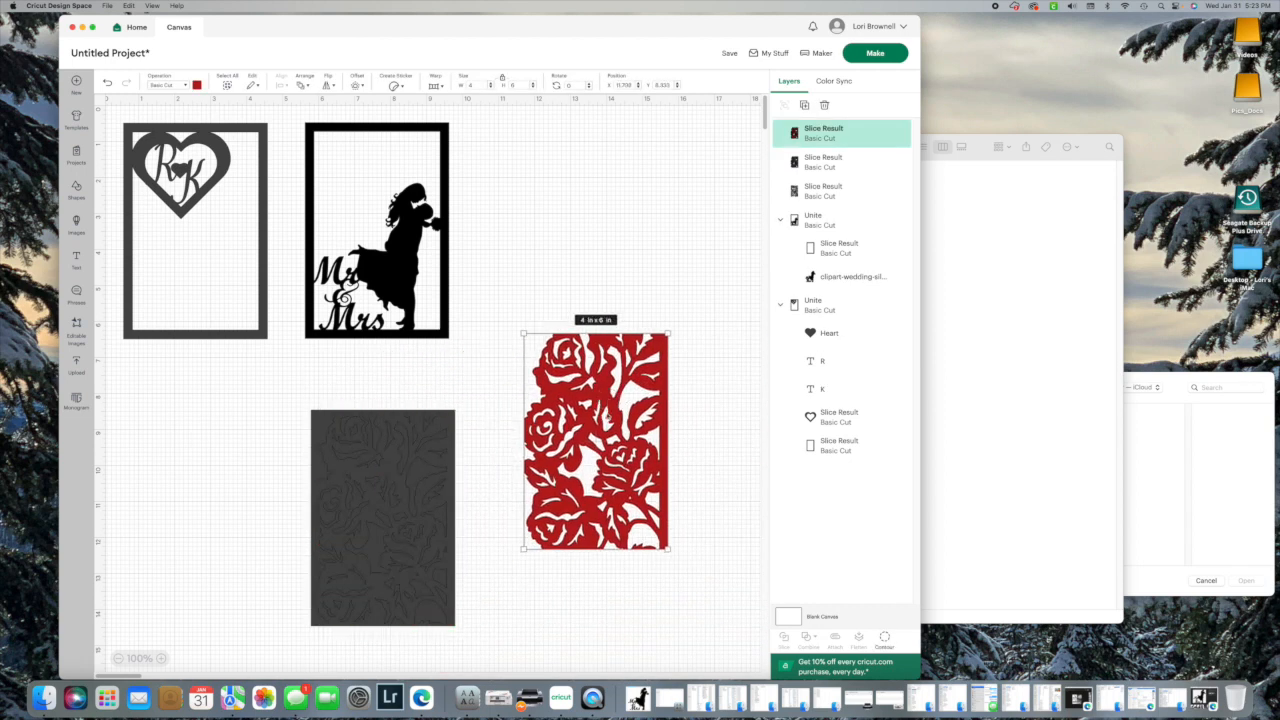
{"action": "left_click_drag", "start_coordinate": [396, 481], "coordinate": [222, 478]}
{"action": "left_click", "coordinate": [378, 510]}
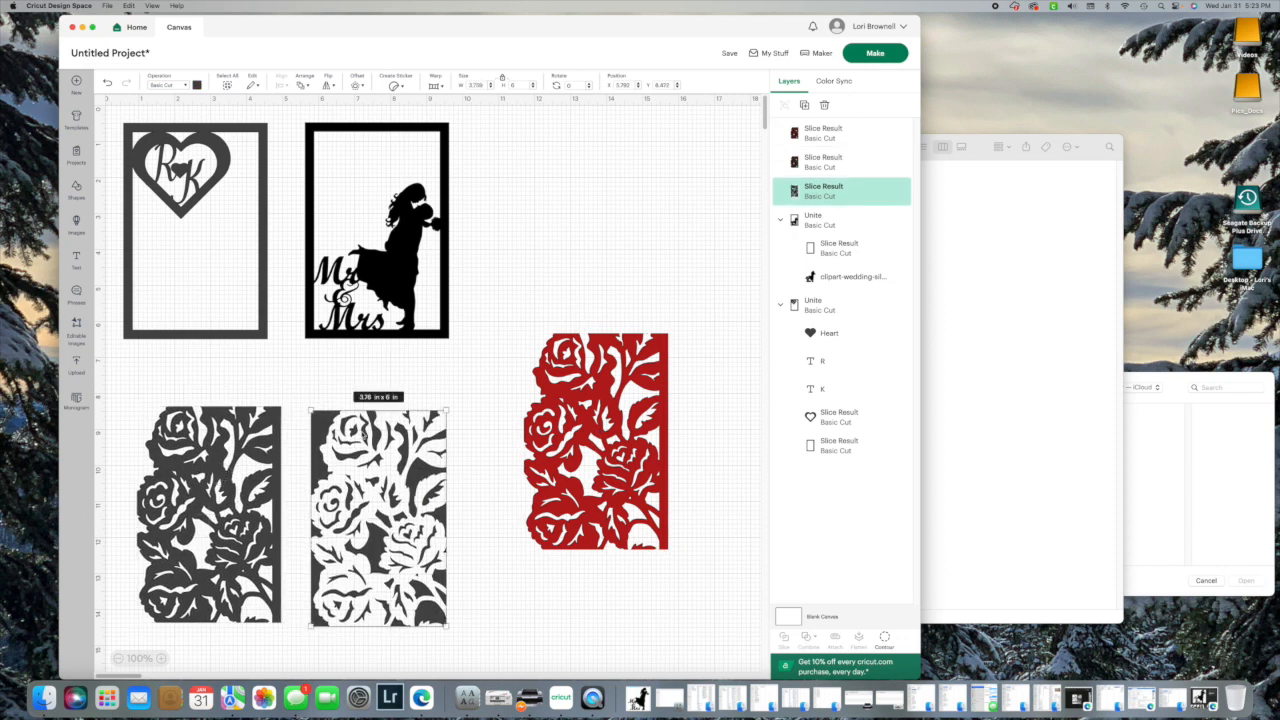
{"action": "key", "text": "Delete"}
{"action": "left_click_drag", "start_coordinate": [208, 467], "coordinate": [314, 459]}
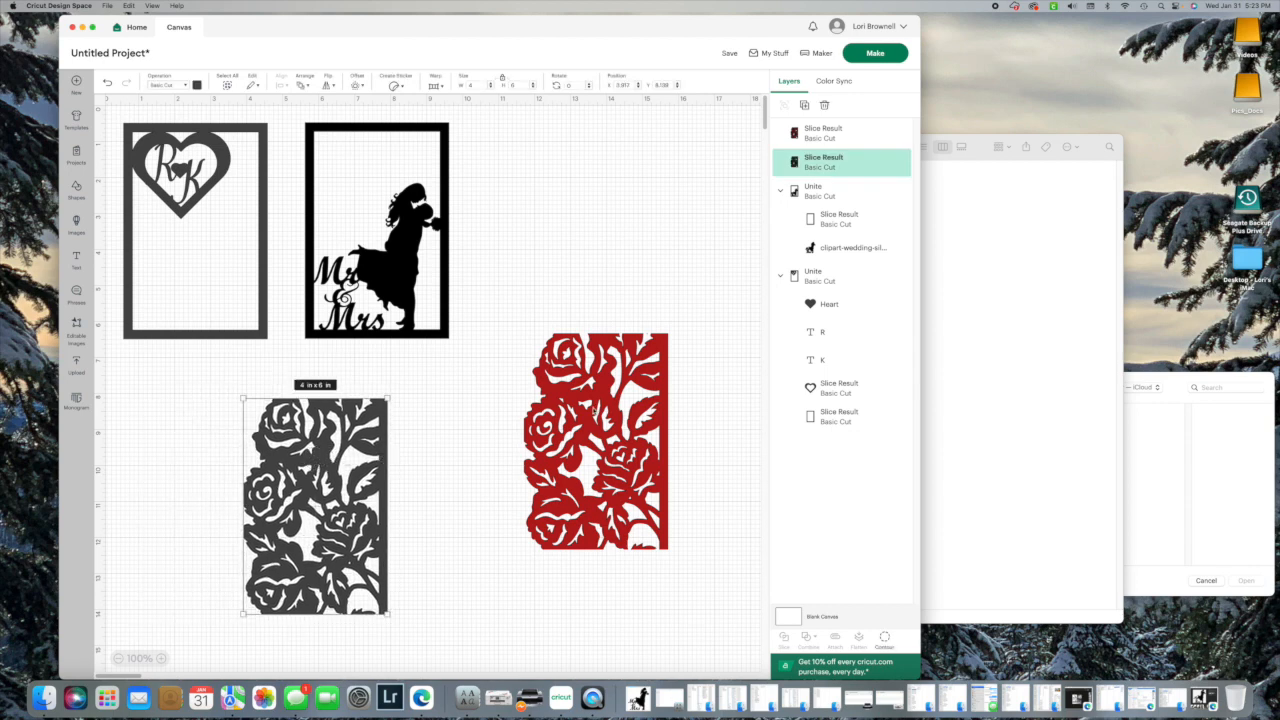
{"action": "scroll", "coordinate": [594, 410], "scroll_direction": "right", "scroll_amount": 1}
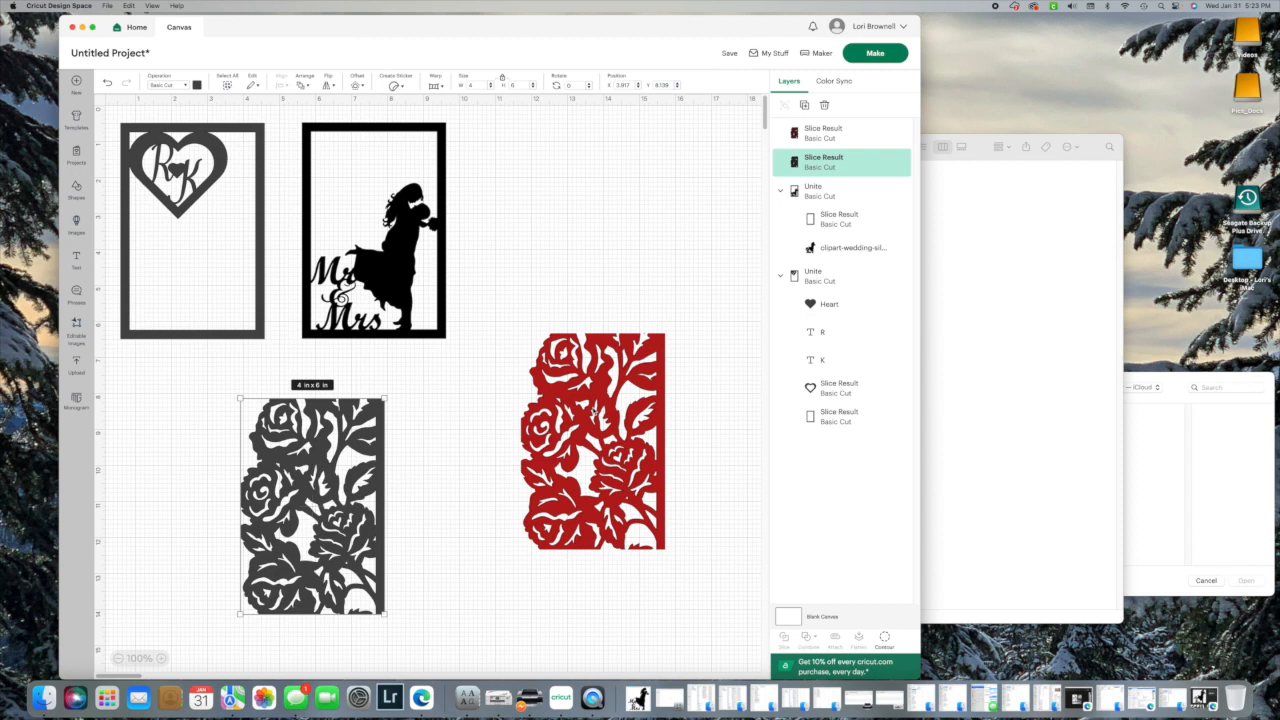
{"action": "scroll", "coordinate": [594, 411], "scroll_direction": "left", "scroll_amount": 1}
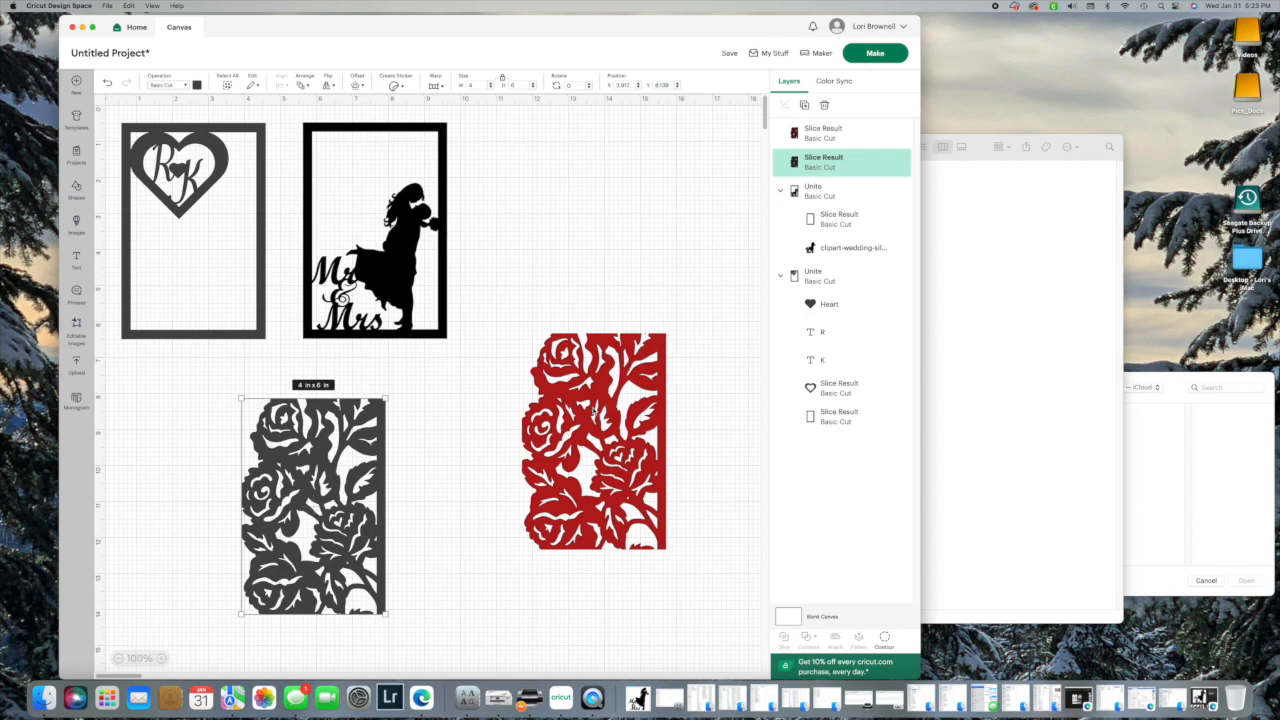
{"action": "key", "text": "Delete"}
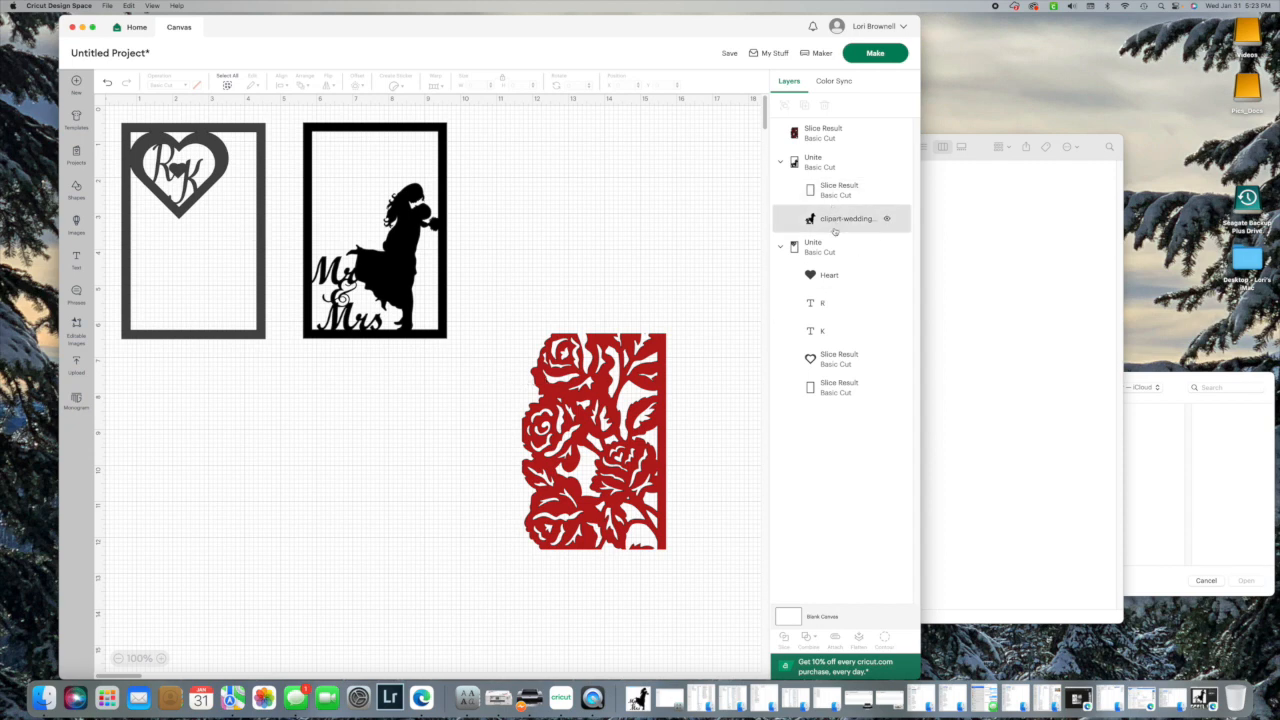
Step: Duplicate the rectangular frame from the heart design and place the copy over the red rose panel
{"action": "left_click", "coordinate": [838, 394]}
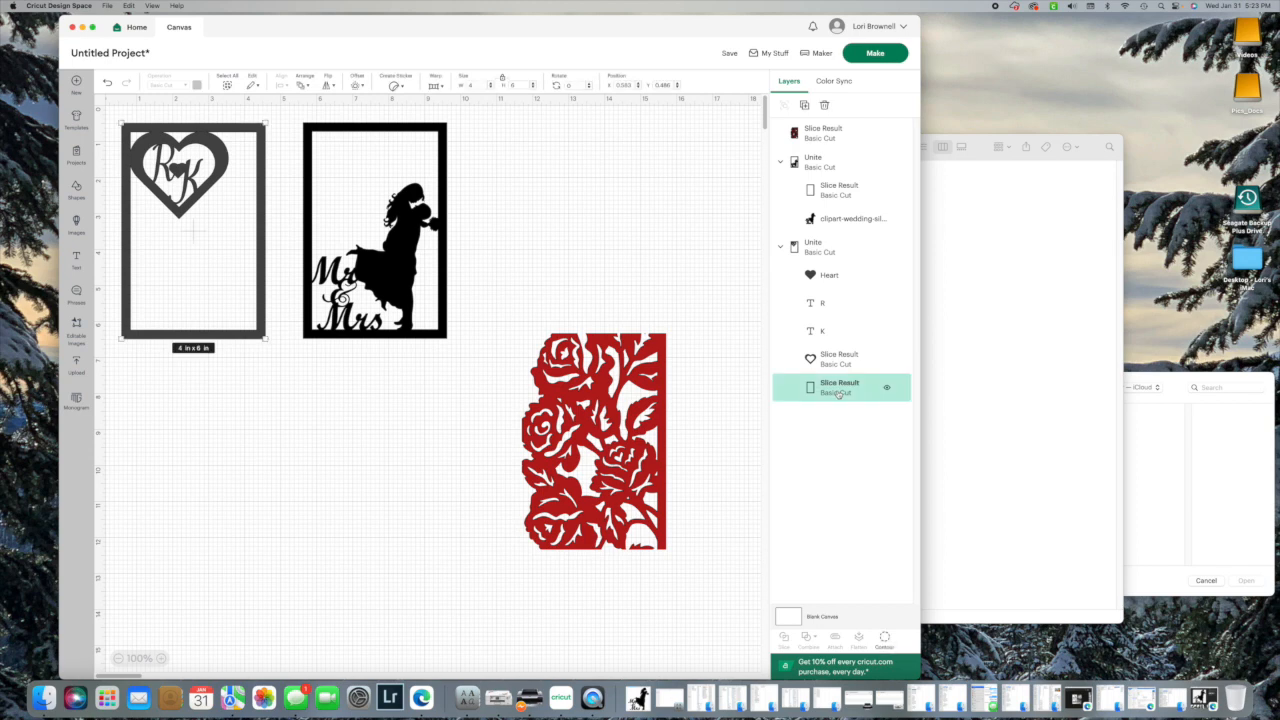
{"action": "right_click", "coordinate": [838, 394]}
{"action": "left_click", "coordinate": [759, 187]}
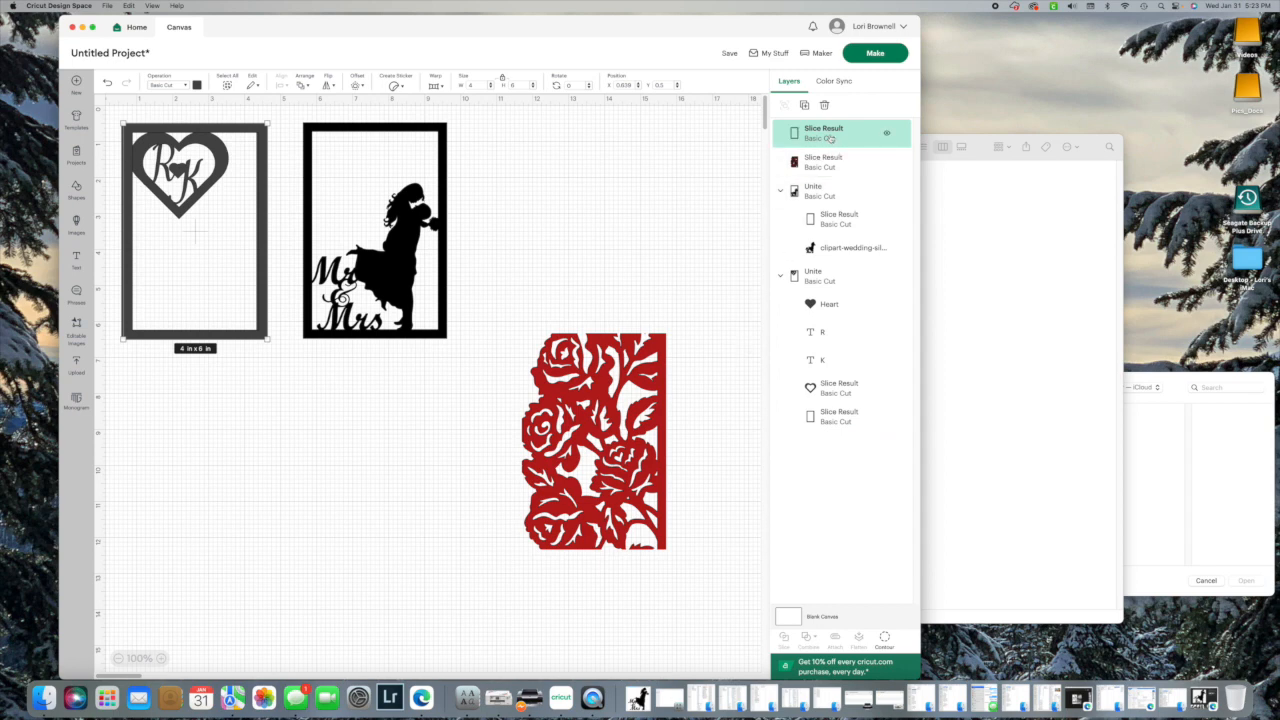
{"action": "left_click_drag", "start_coordinate": [246, 191], "coordinate": [647, 402]}
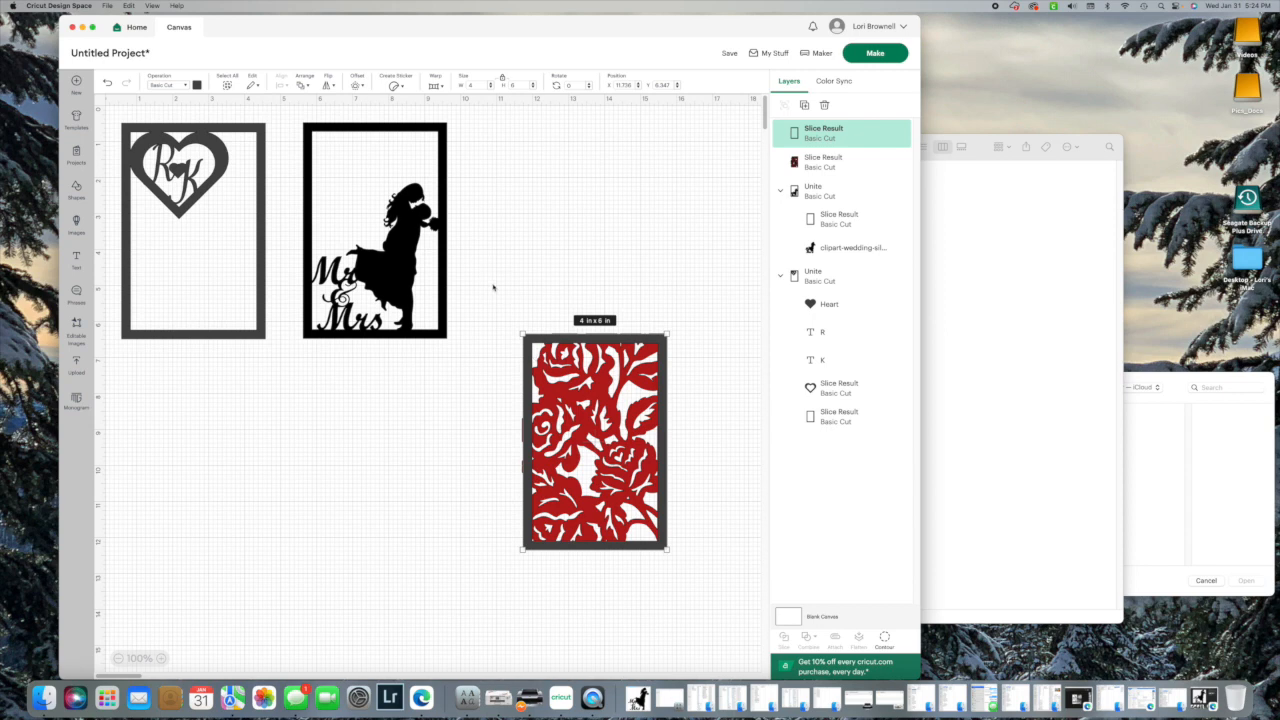
Step: Center the frame copy and the red rose panel on each other and combine them with Unite
{"action": "left_click_drag", "start_coordinate": [492, 288], "coordinate": [660, 554]}
{"action": "left_click", "coordinate": [279, 85]}
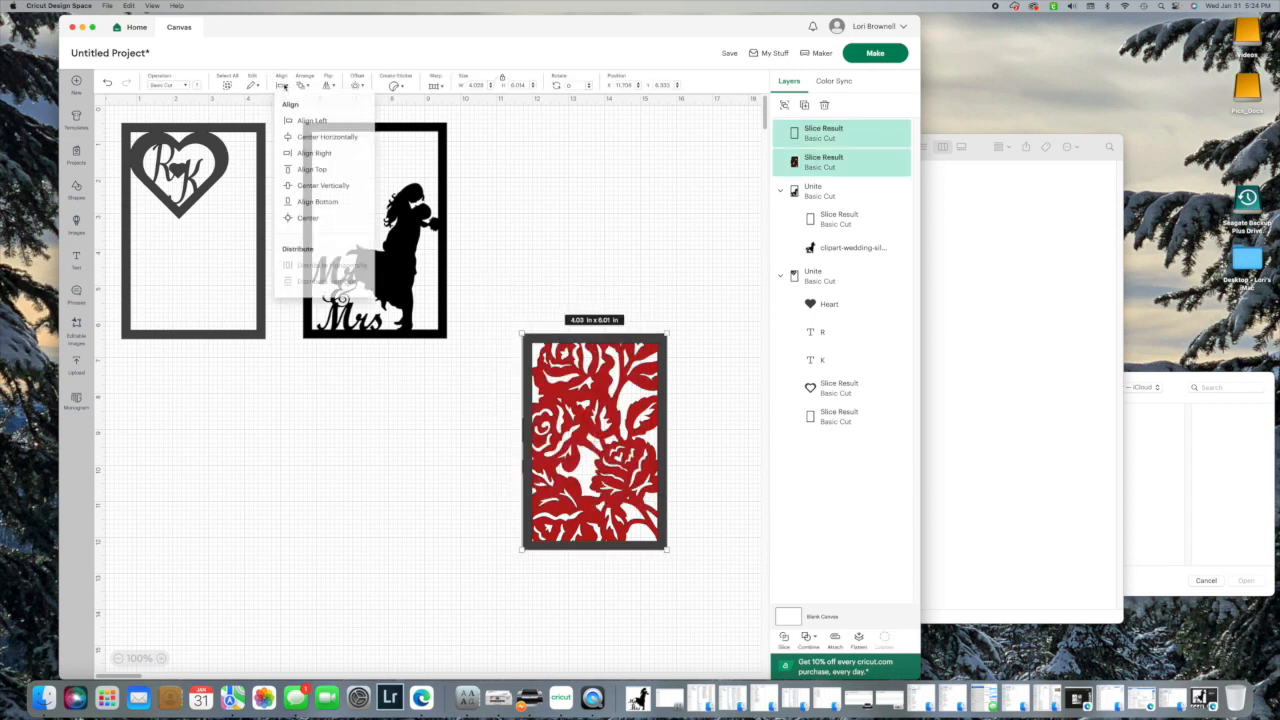
{"action": "left_click", "coordinate": [311, 225]}
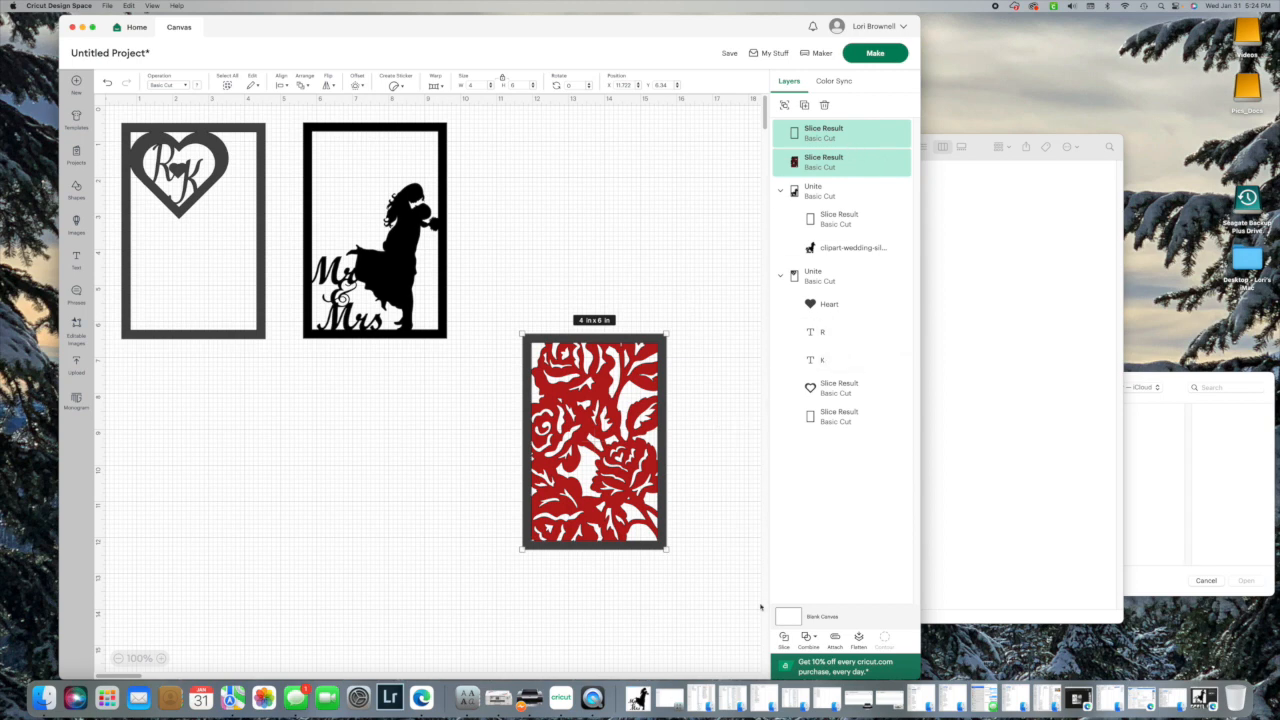
{"action": "left_click", "coordinate": [805, 640]}
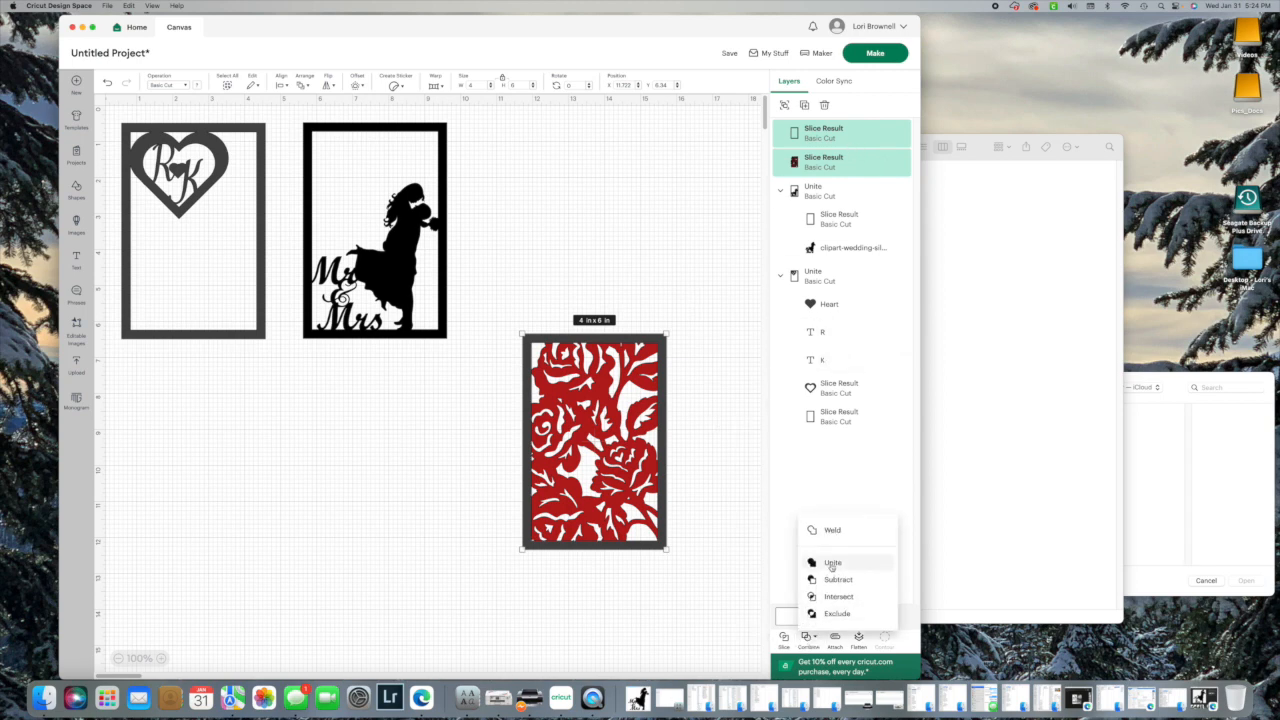
{"action": "left_click", "coordinate": [830, 564]}
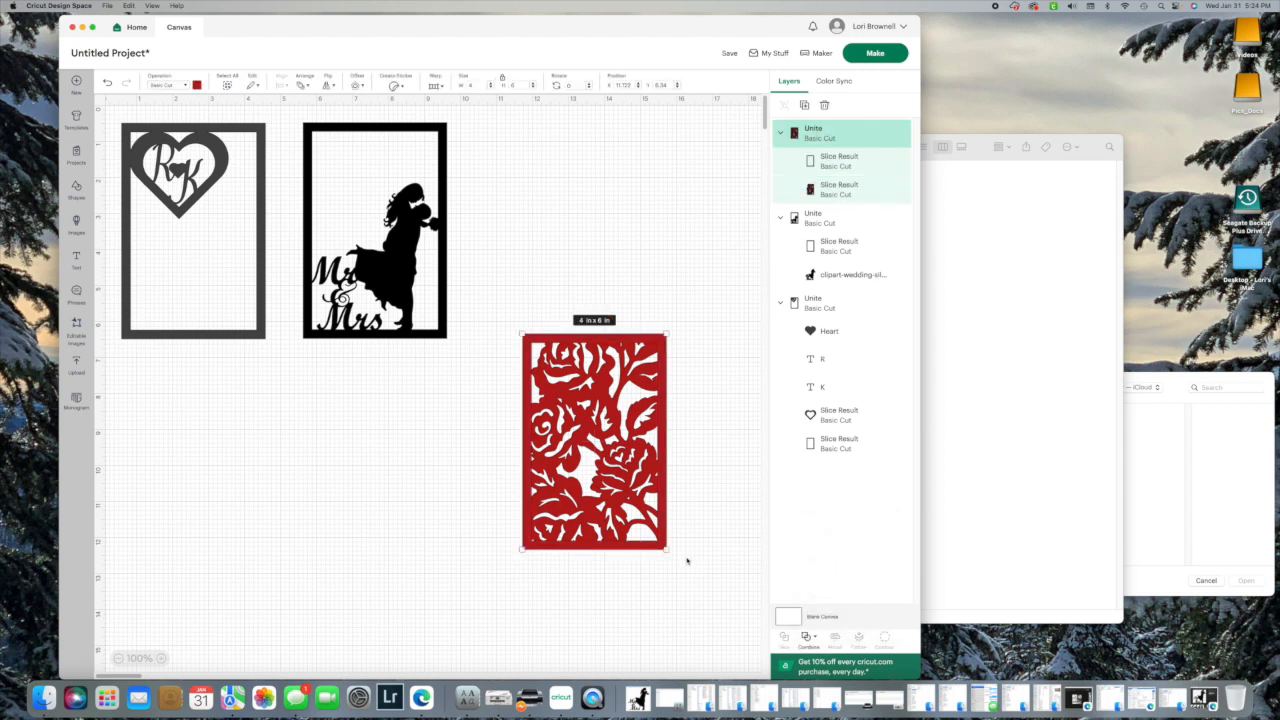
Step: Reposition the framed rose panel and the heart frame around the silhouette frame, and send the rose panel to the back
{"action": "left_click_drag", "start_coordinate": [600, 405], "coordinate": [600, 234]}
{"action": "left_click_drag", "start_coordinate": [205, 135], "coordinate": [434, 355]}
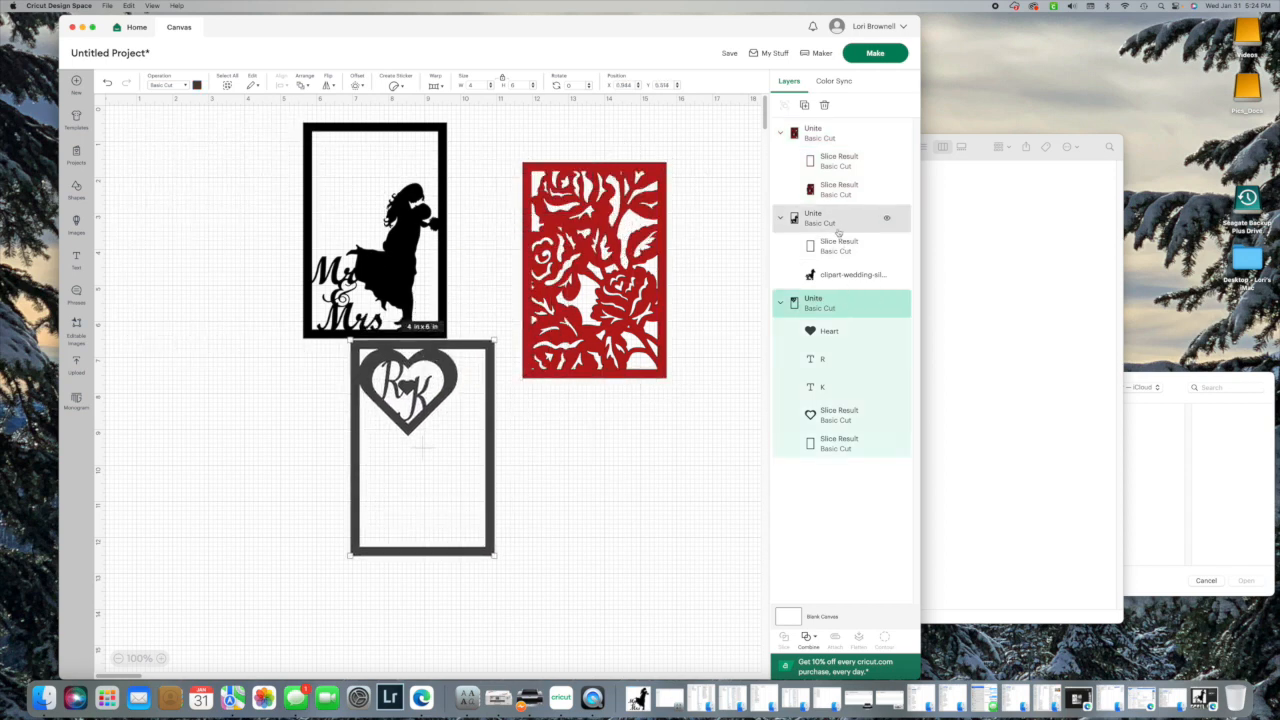
{"action": "left_click", "coordinate": [835, 136]}
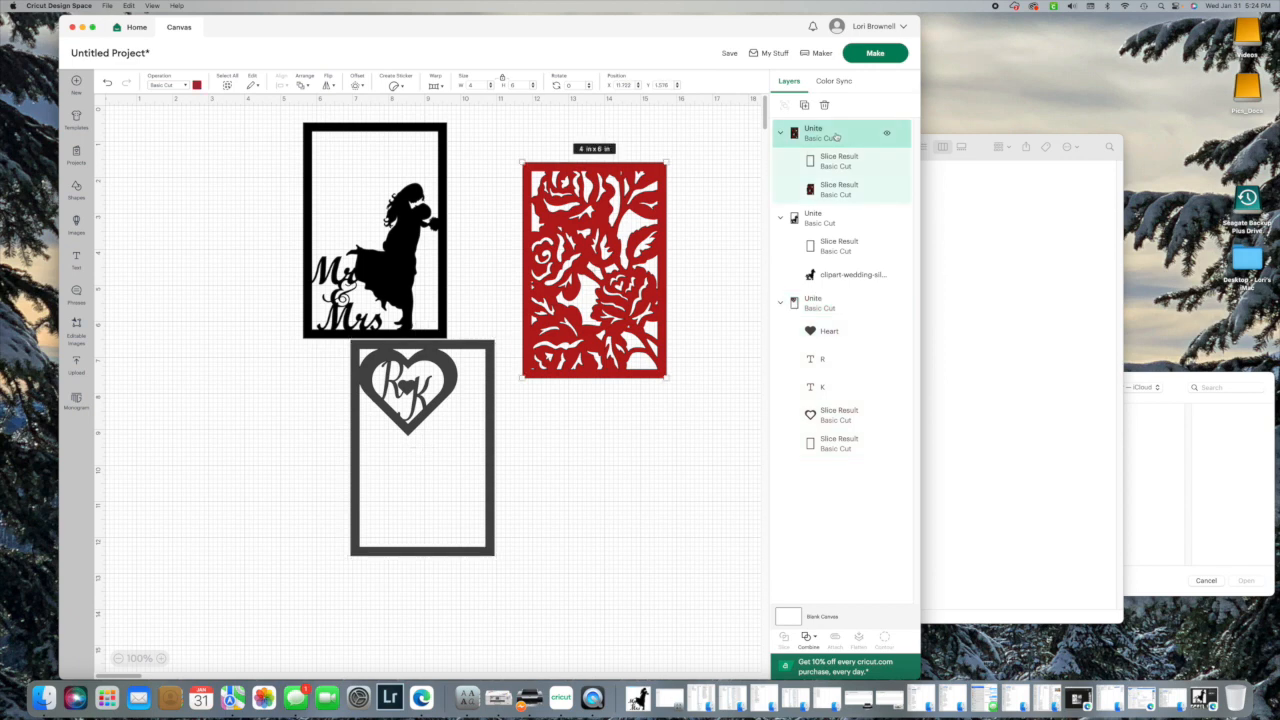
{"action": "right_click", "coordinate": [835, 136]}
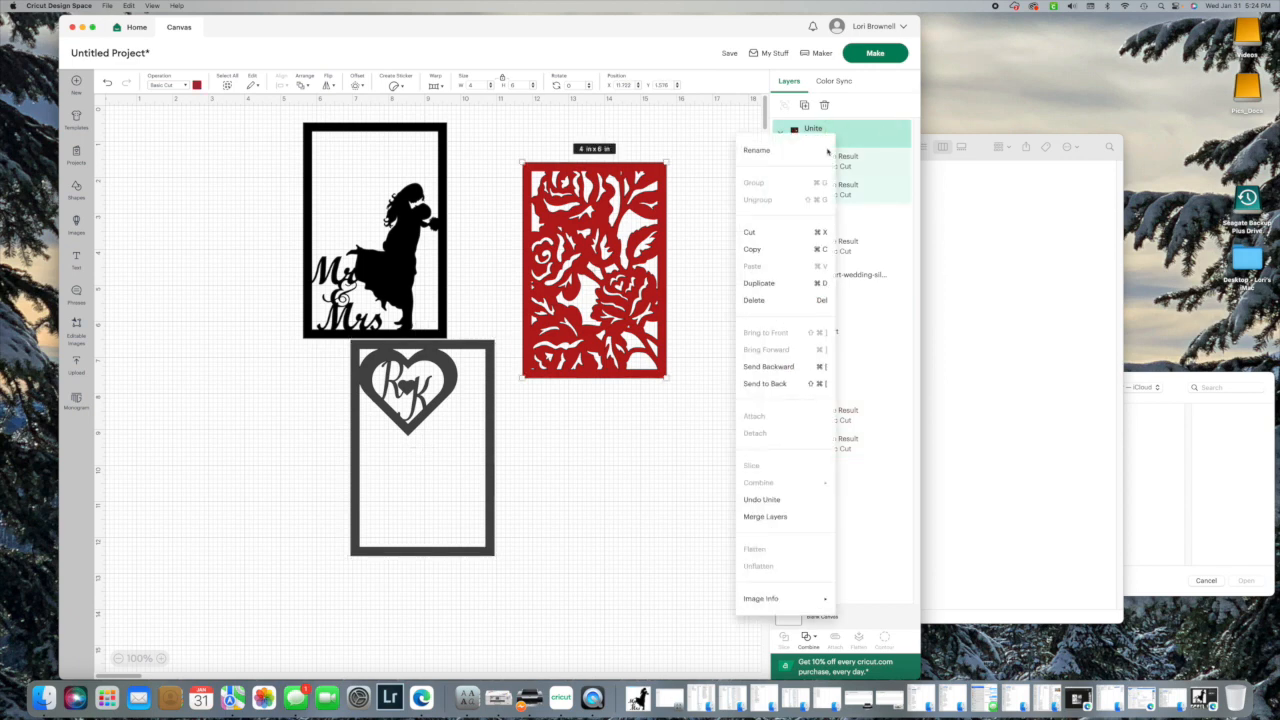
{"action": "left_click", "coordinate": [779, 384]}
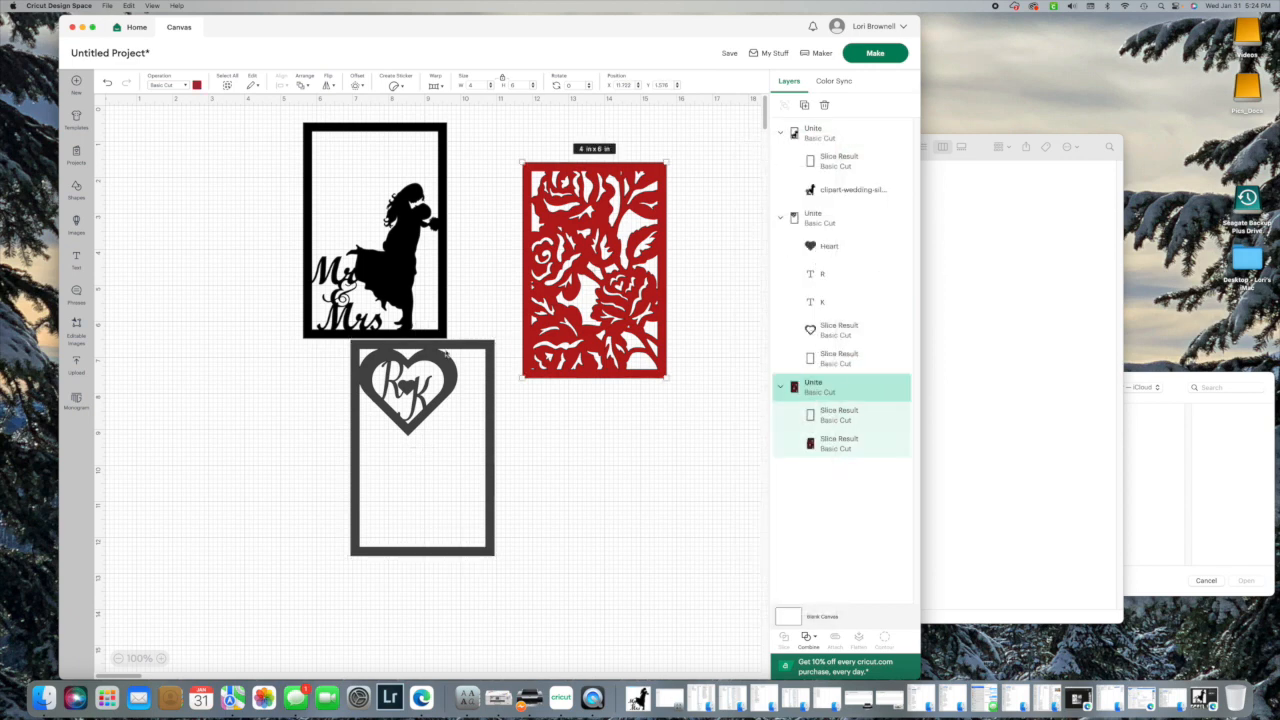
Step: Stack the heart frame on the rose panel and the Mr & Mrs silhouette frame on top, with their outer edges aligned
{"action": "left_click_drag", "start_coordinate": [437, 349], "coordinate": [609, 172]}
{"action": "left_click_drag", "start_coordinate": [383, 127], "coordinate": [601, 169]}
{"action": "left_click_drag", "start_coordinate": [602, 170], "coordinate": [600, 170]}
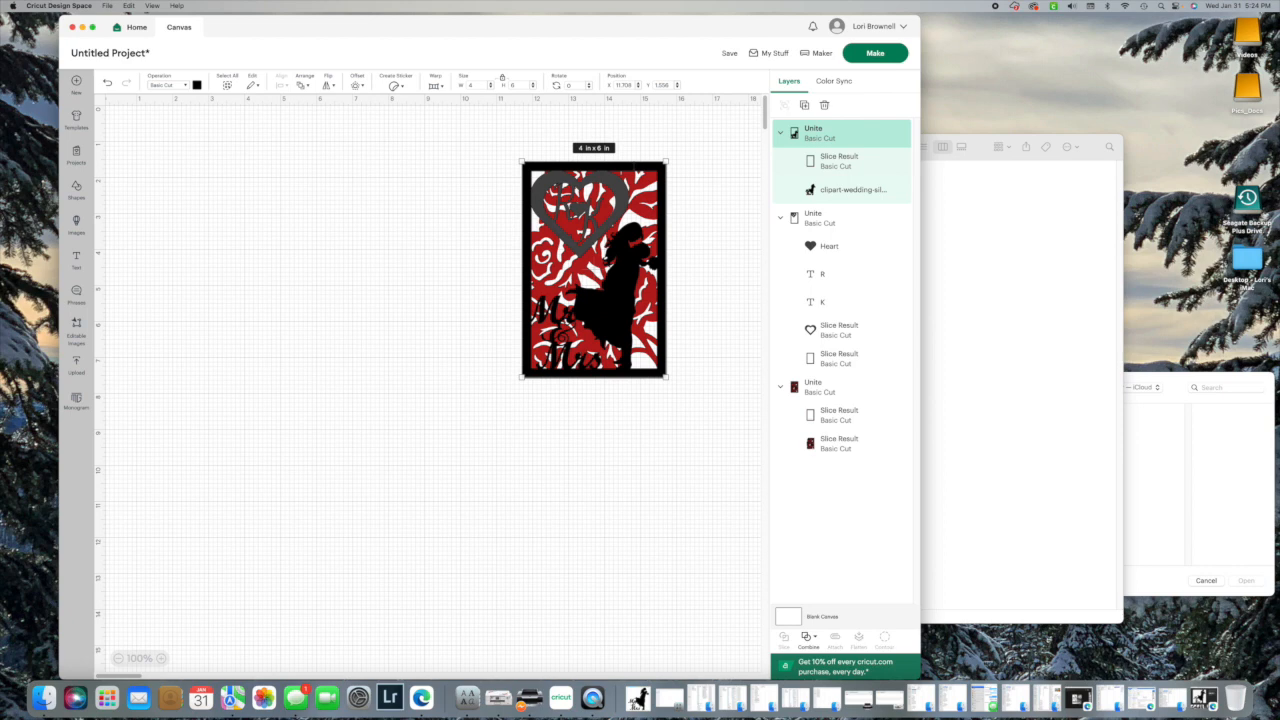
{"action": "left_click_drag", "start_coordinate": [635, 168], "coordinate": [298, 157]}
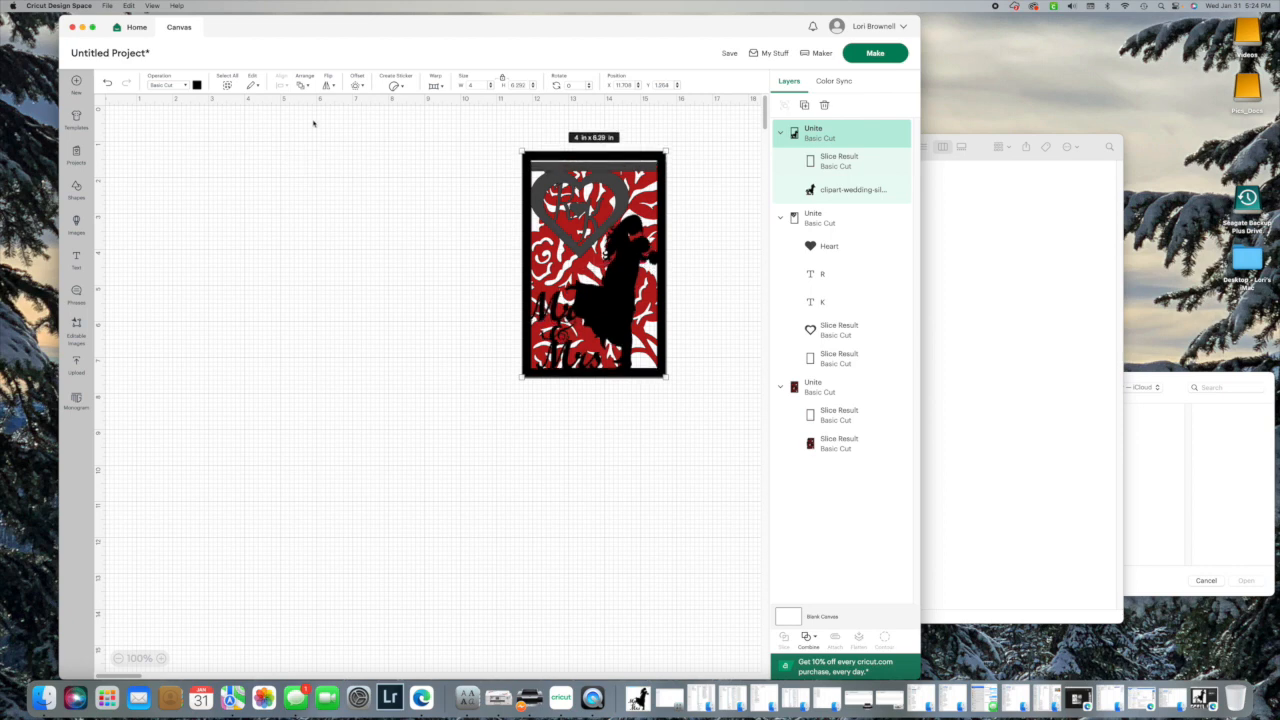
{"action": "left_click", "coordinate": [110, 83]}
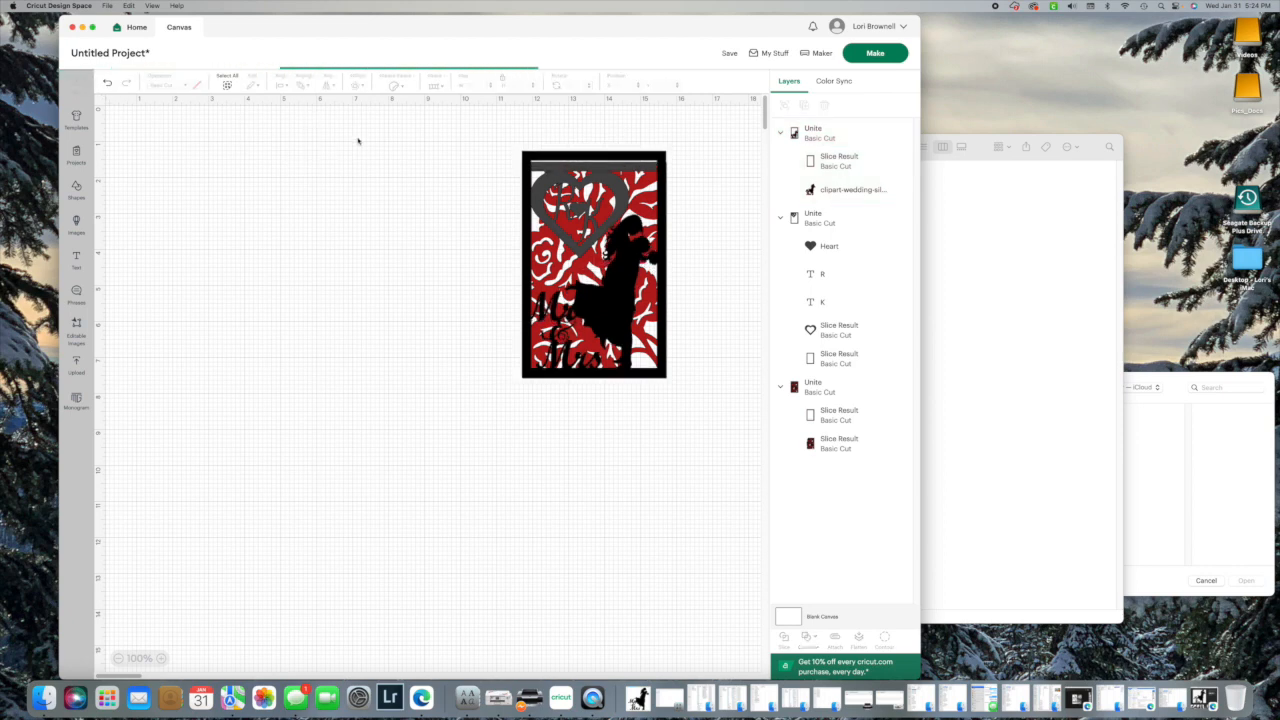
Step: Save the project with the title "Wedding Silhouette Shadowbox"
{"action": "left_click", "coordinate": [729, 53]}
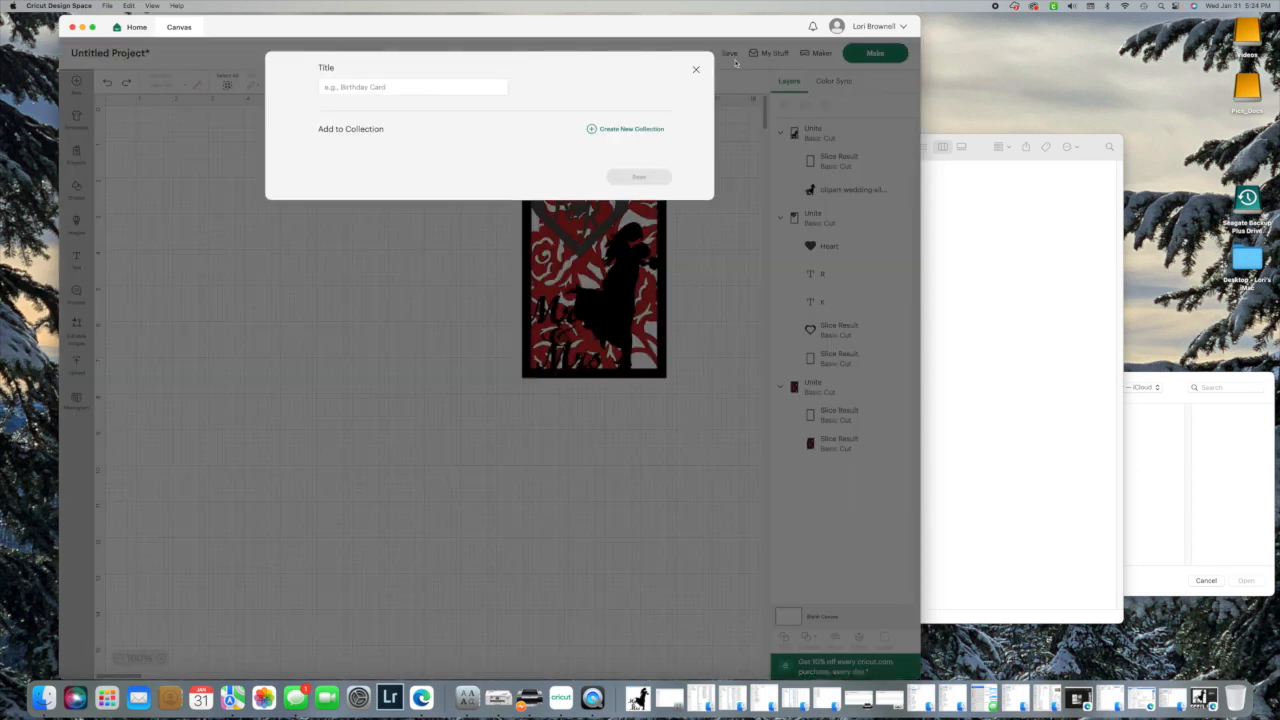
{"action": "left_click", "coordinate": [351, 88]}
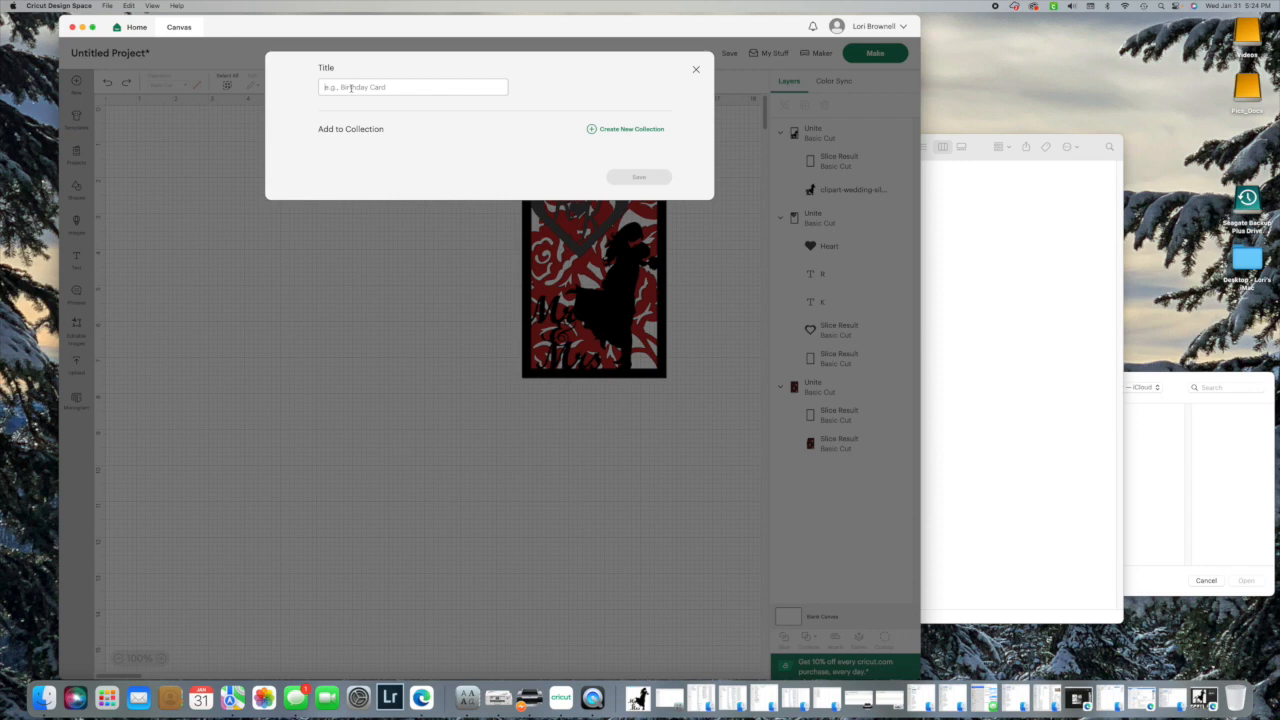
{"action": "type", "text": "Wedding S"}
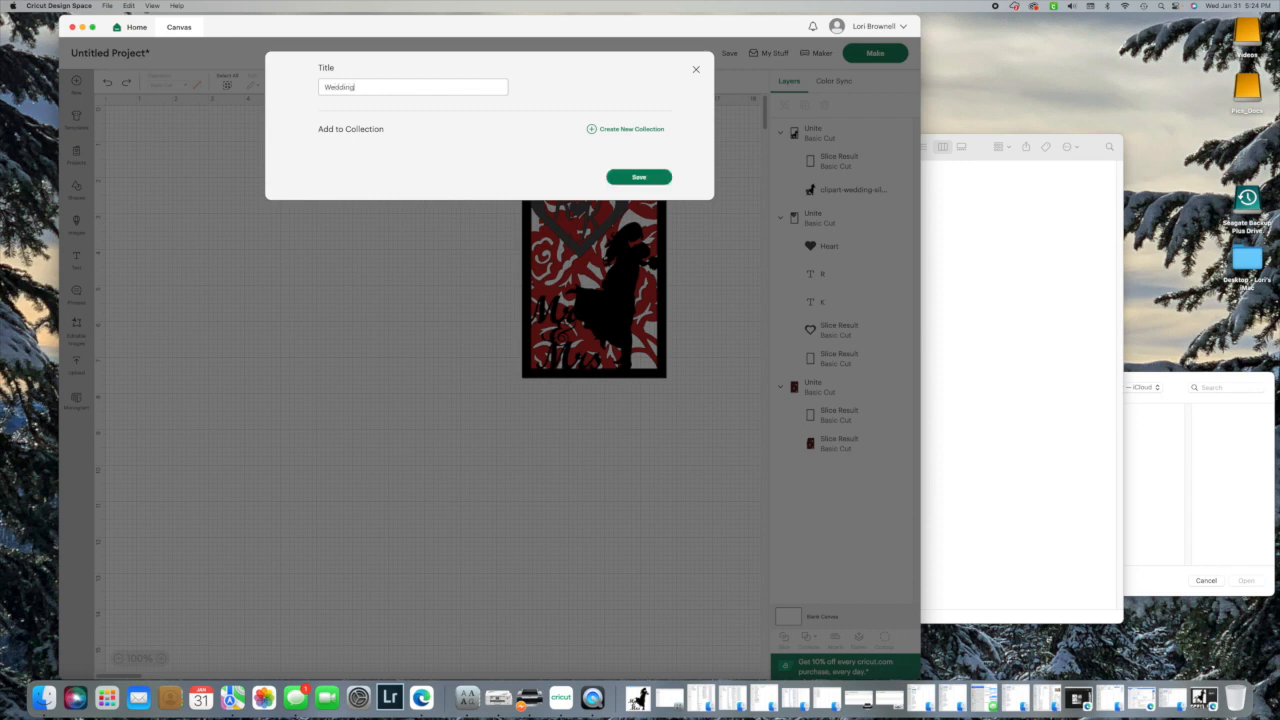
{"action": "type", "text": "ilhouette Shadowsbox"}
{"action": "left_click", "coordinate": [645, 178]}
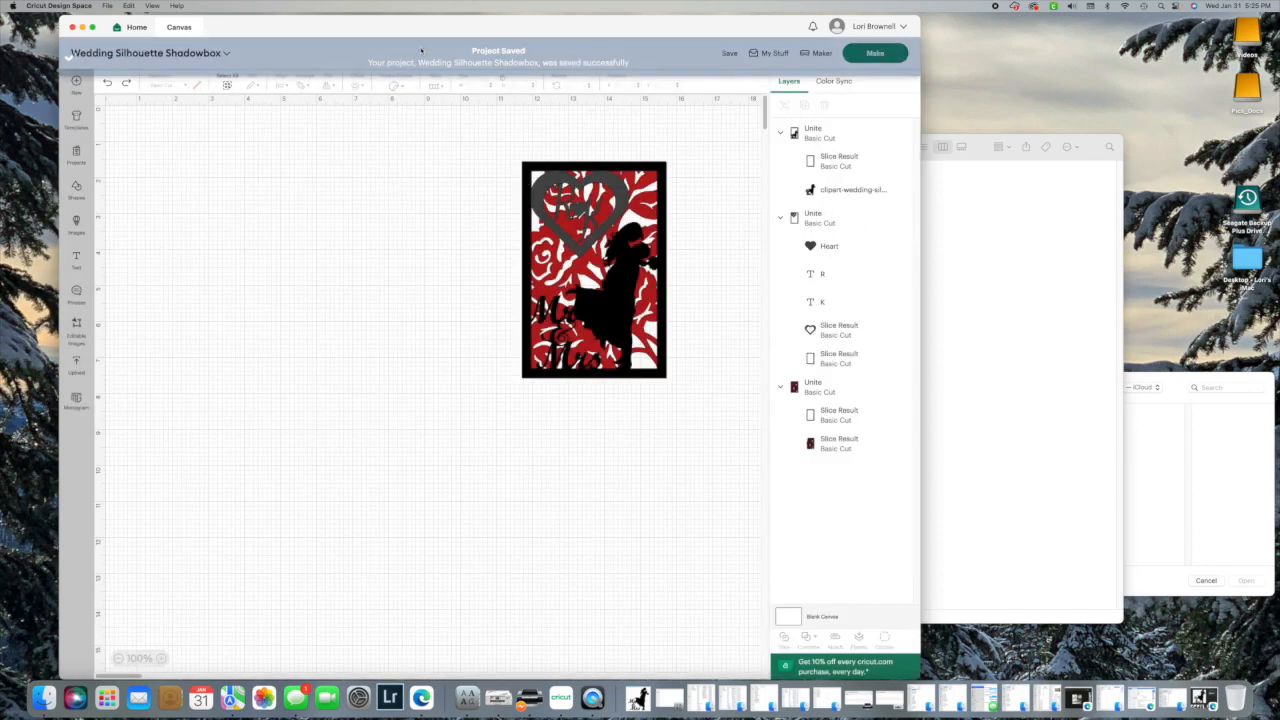
Step: Send the project to mat preparation and review the cut layouts of the heart, silhouette and rose mats
{"action": "left_click", "coordinate": [874, 53]}
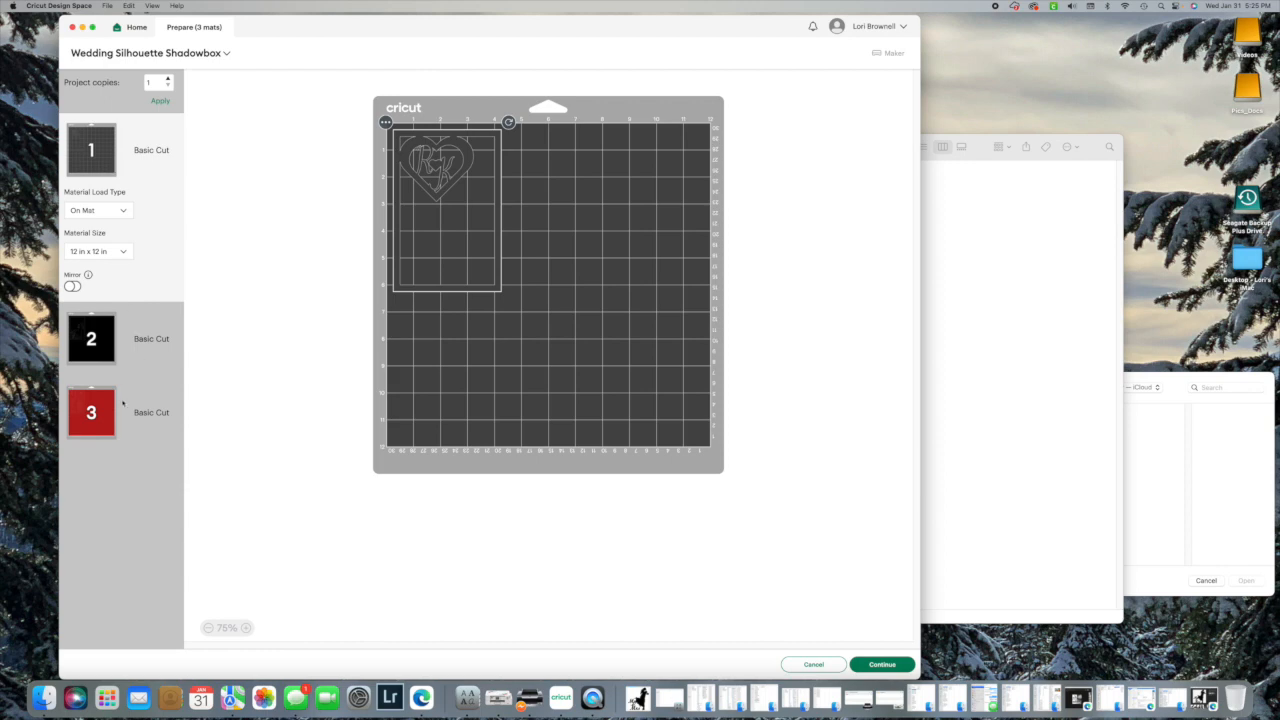
{"action": "left_click", "coordinate": [93, 340]}
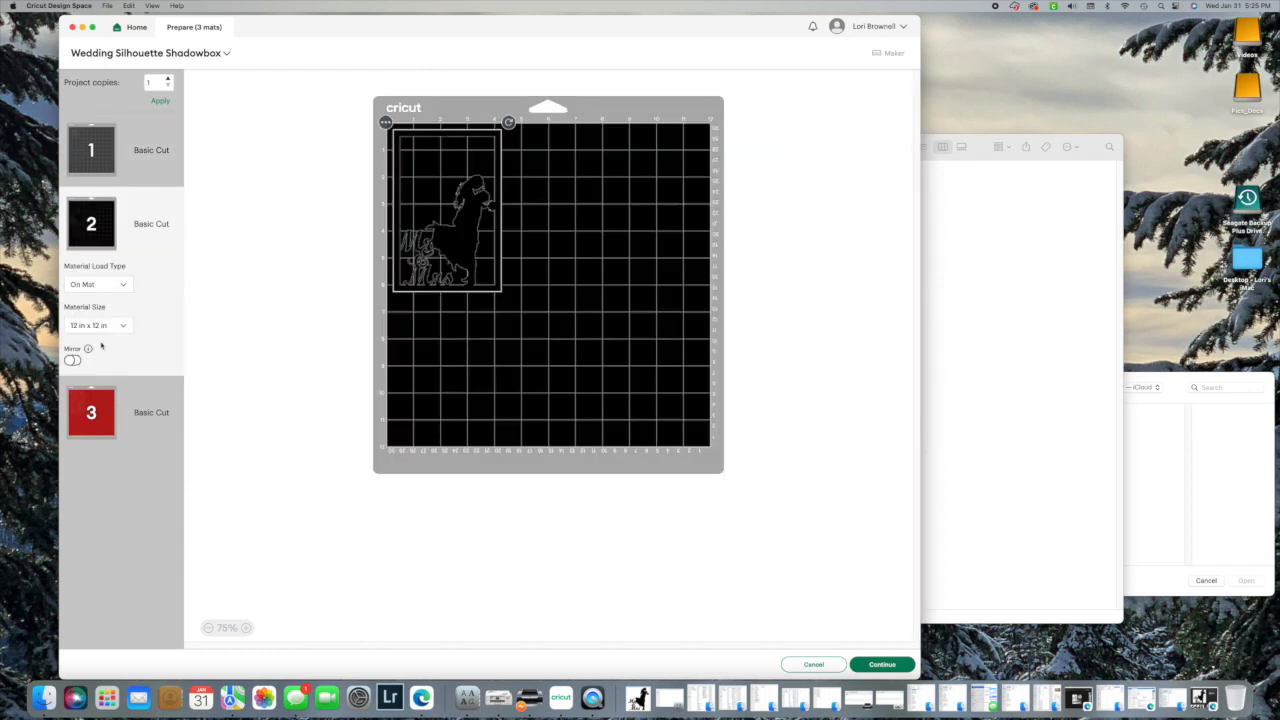
{"action": "left_click", "coordinate": [108, 410]}
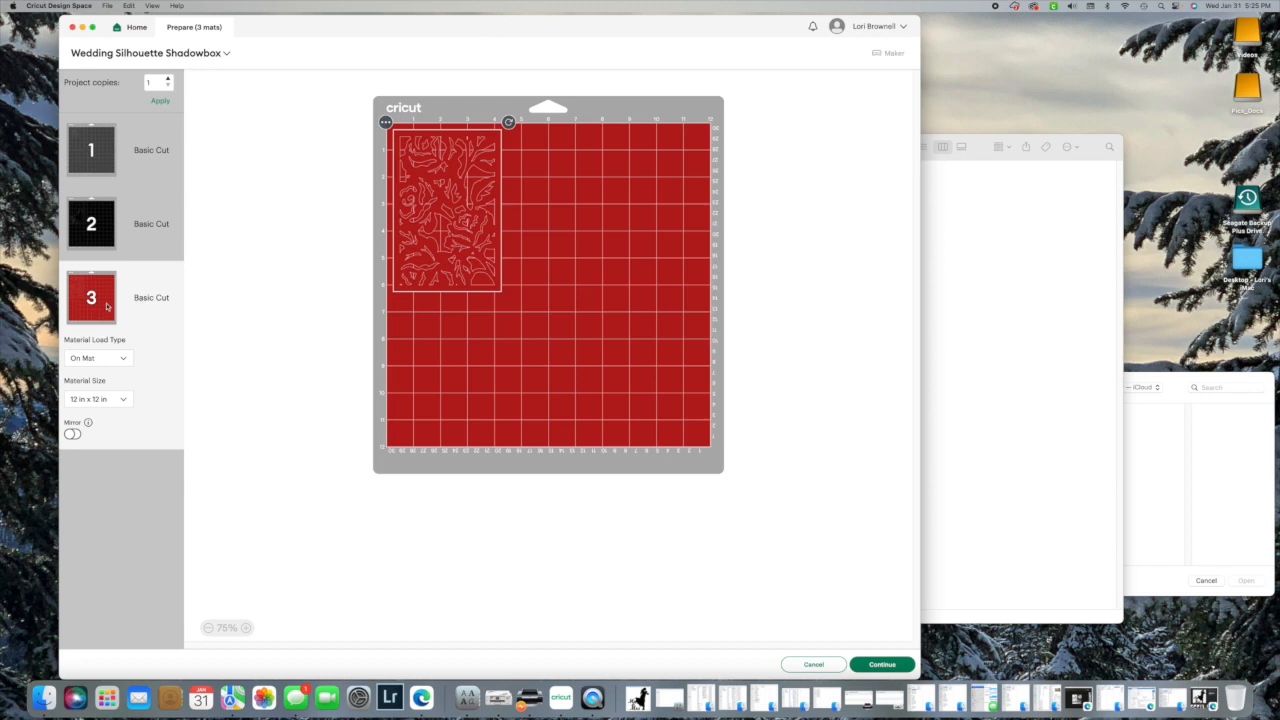
{"action": "left_click", "coordinate": [108, 240]}
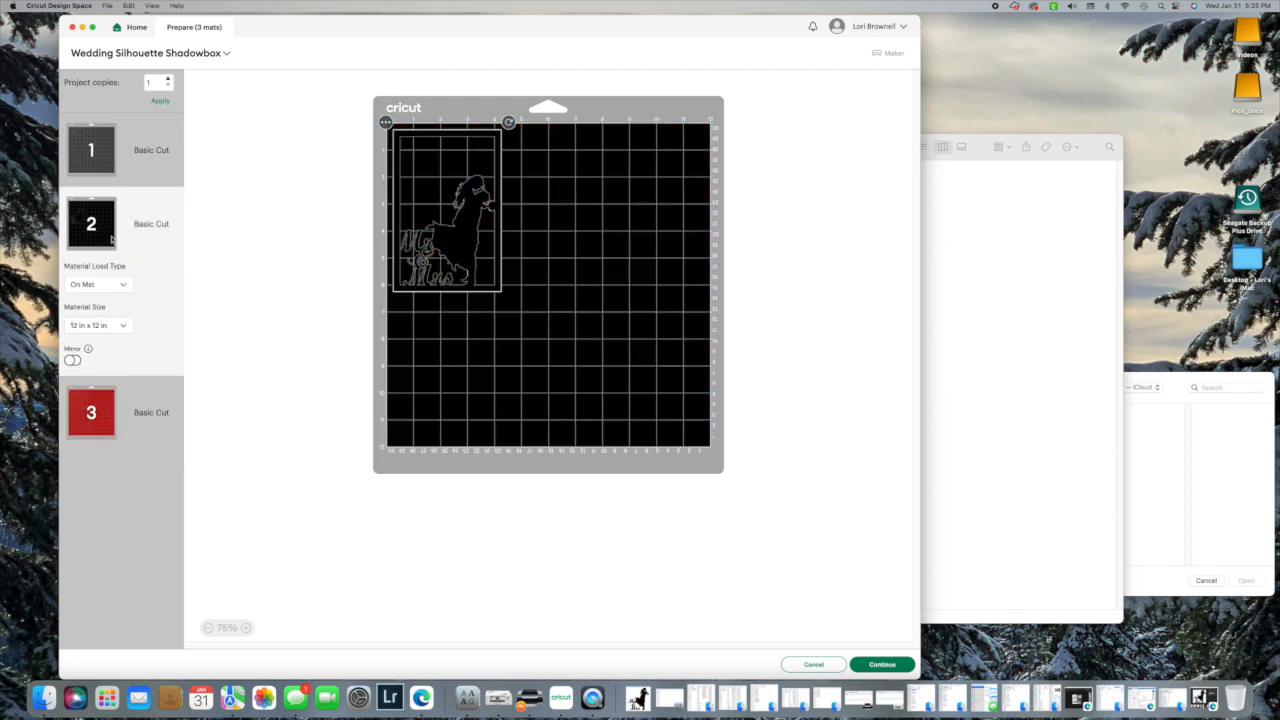
{"action": "left_click", "coordinate": [101, 165]}
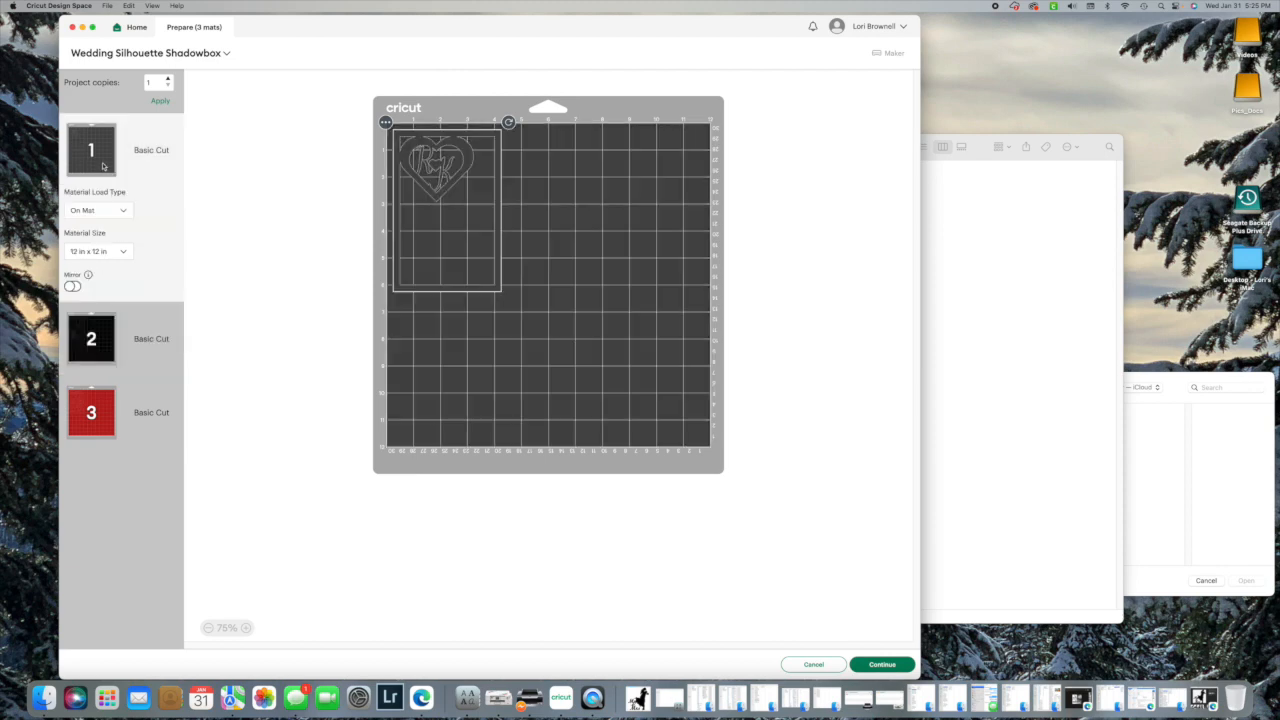